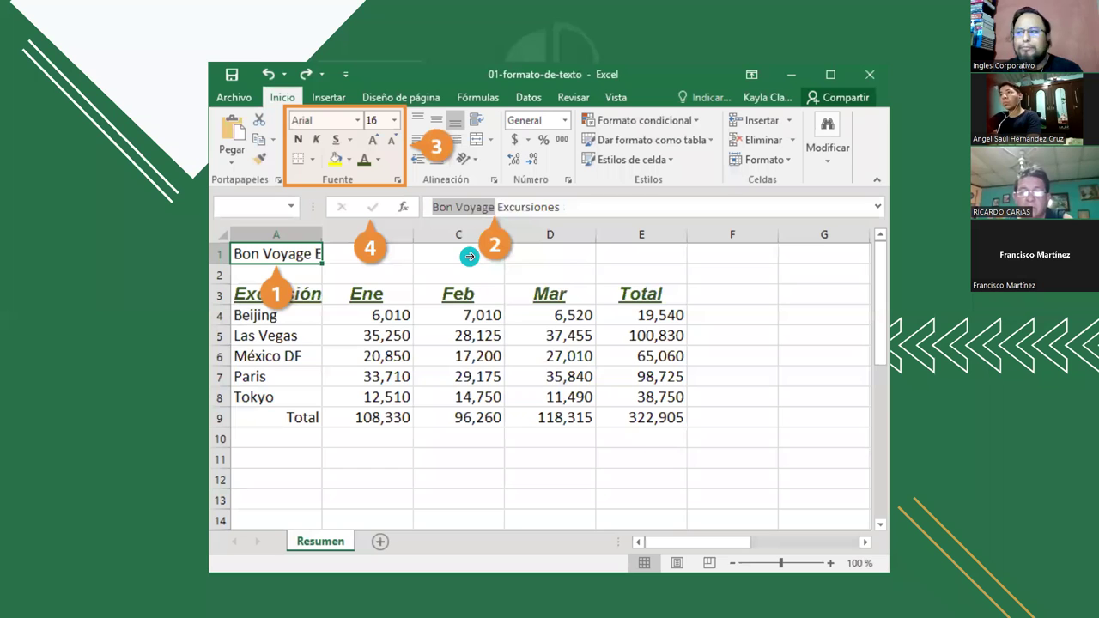
Advance the presentation to the practice slide and switch to the Excel workbook with the excursions table
key("Right")
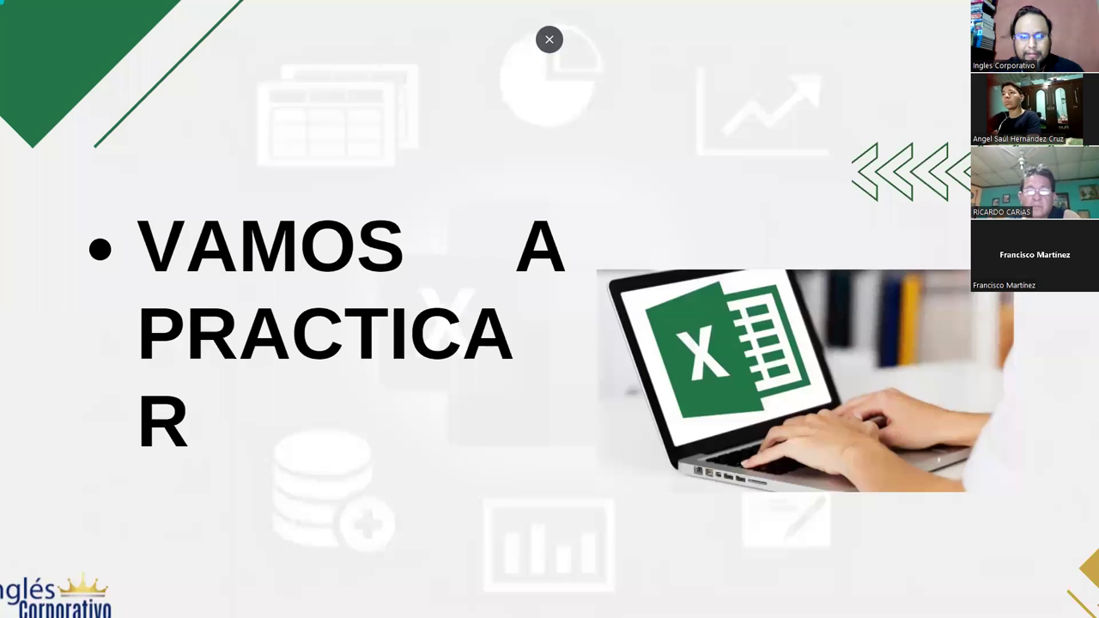
key("alt+Tab")
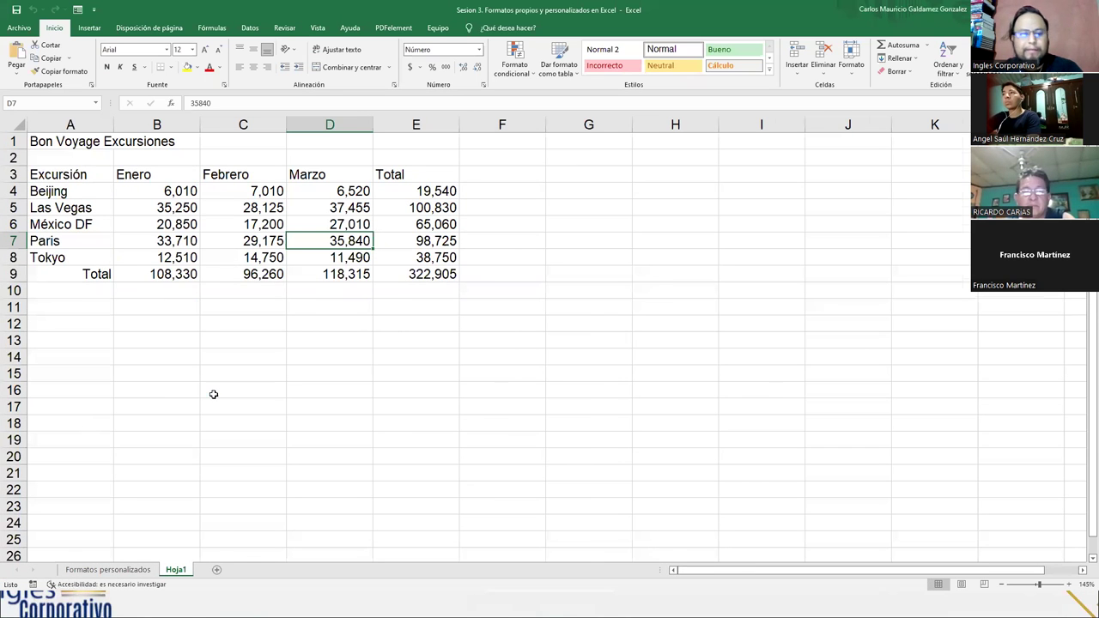
scroll(214, 394, "up", 3, "ctrl")
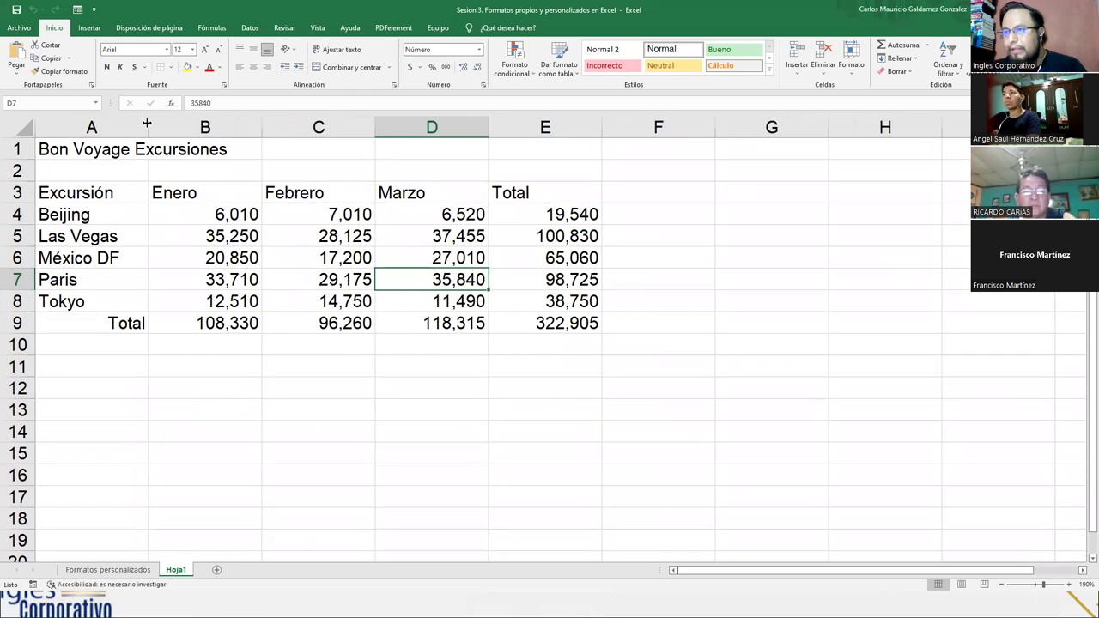
Try autofitting column A to its contents and return it to its previous width
double_click(147, 124)
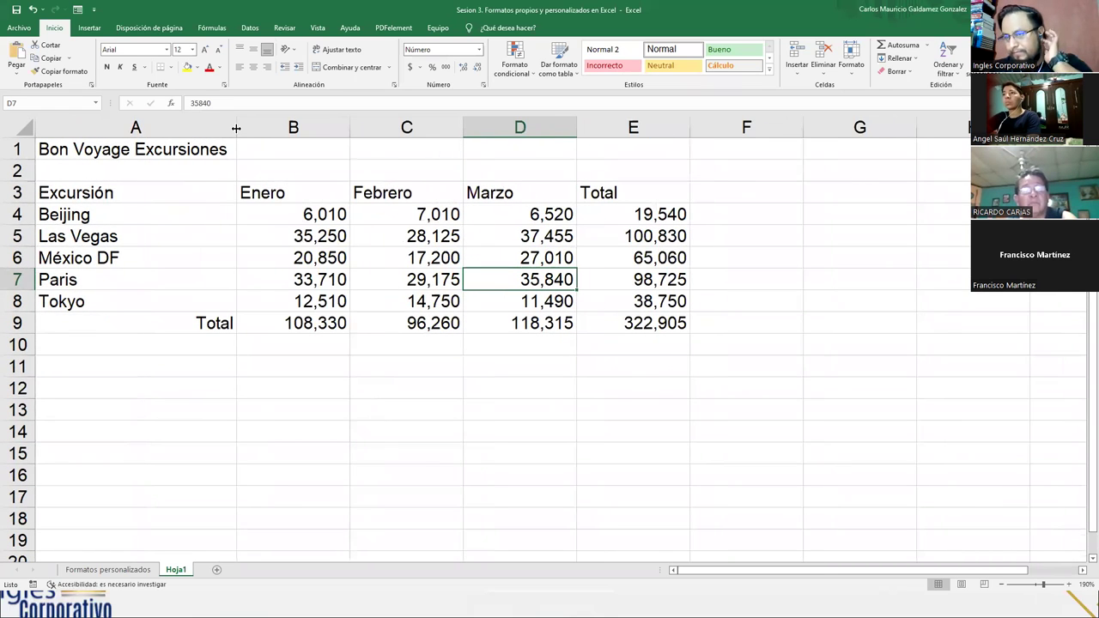
left_click_drag(236, 128, 148, 128)
left_click(147, 342)
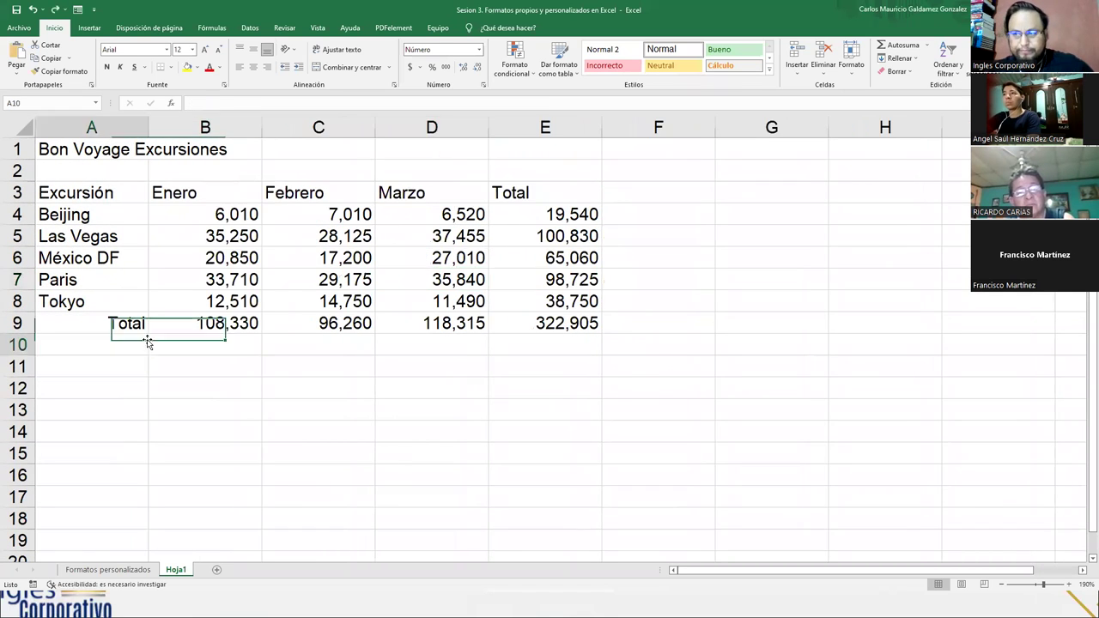
left_click(177, 390)
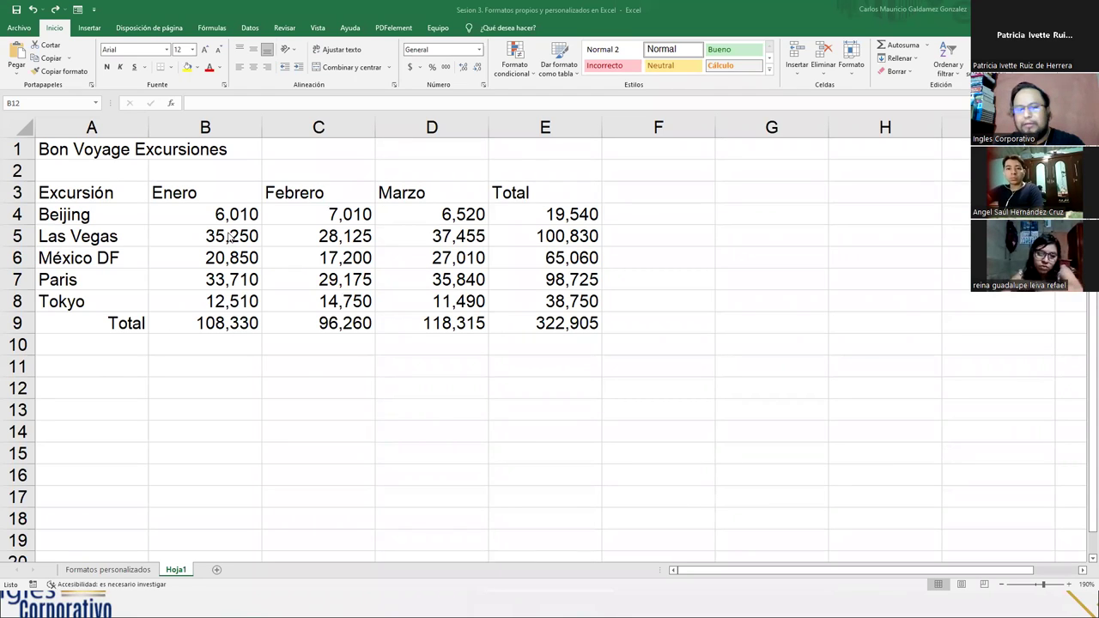
Review the excursion figures in B4:E9 and the sellers table on the Formatos personalizados sheet
left_click_drag(227, 215, 521, 324)
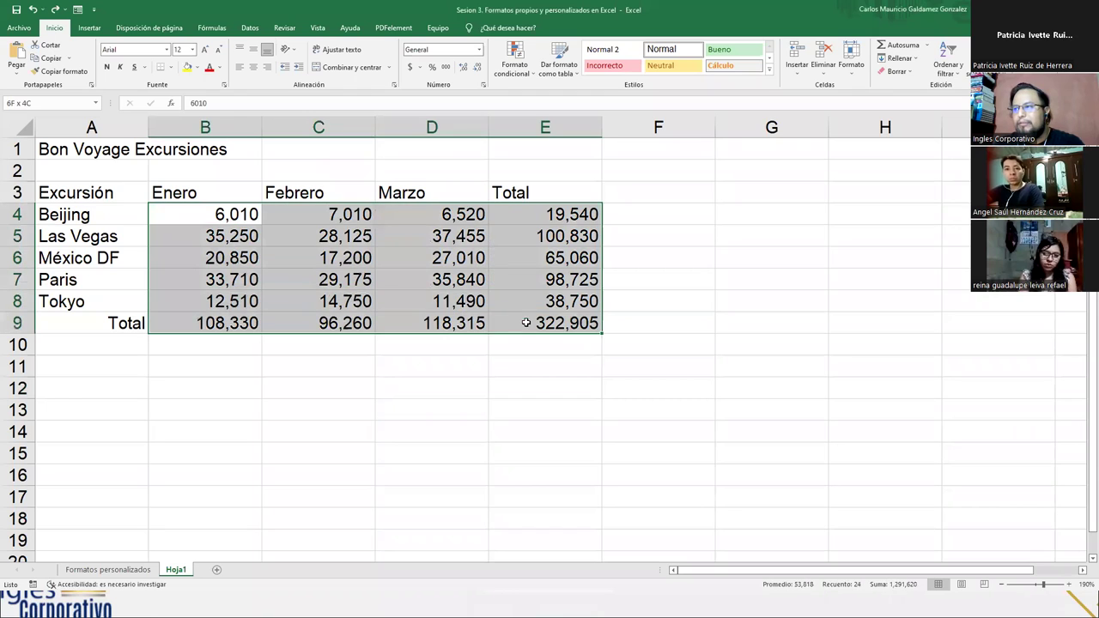
left_click(346, 356)
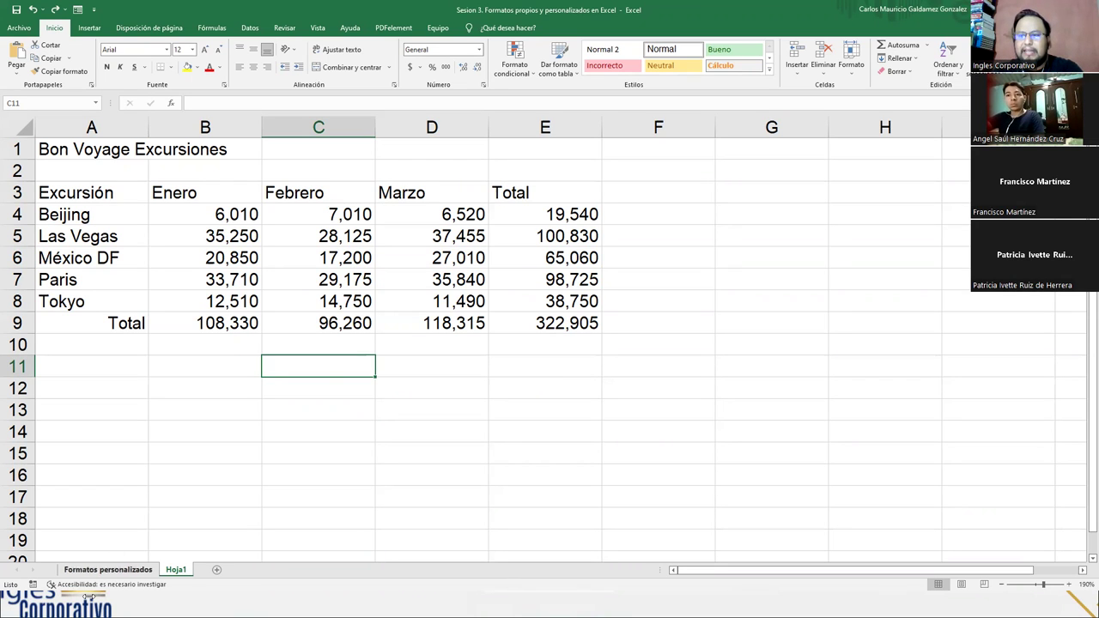
left_click(97, 573)
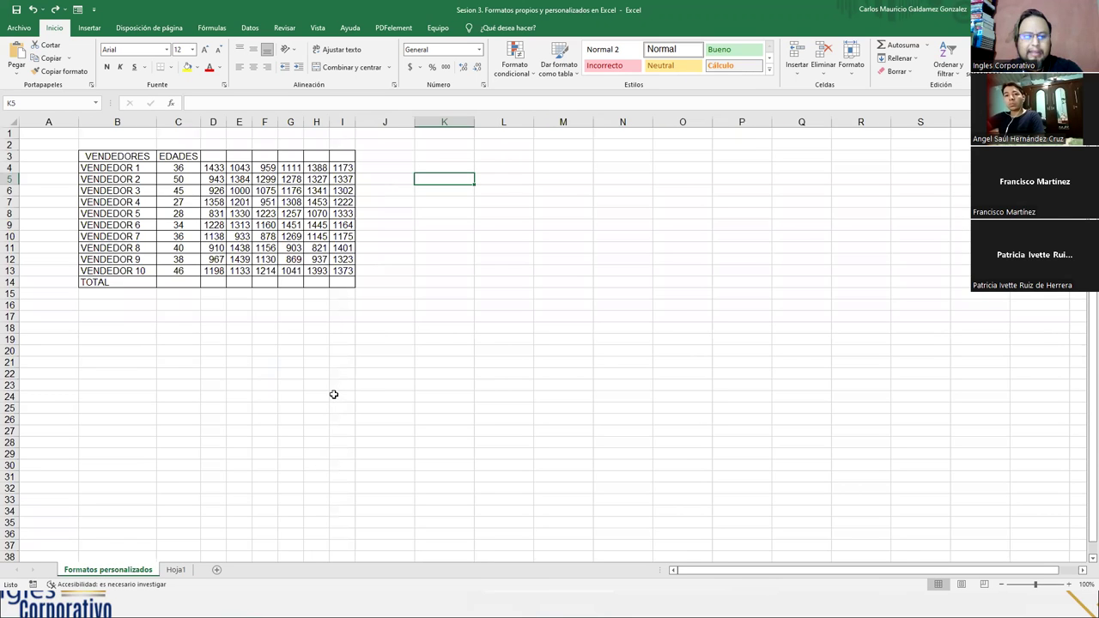
scroll(292, 335, "up", 3)
scroll(292, 335, "up", 1)
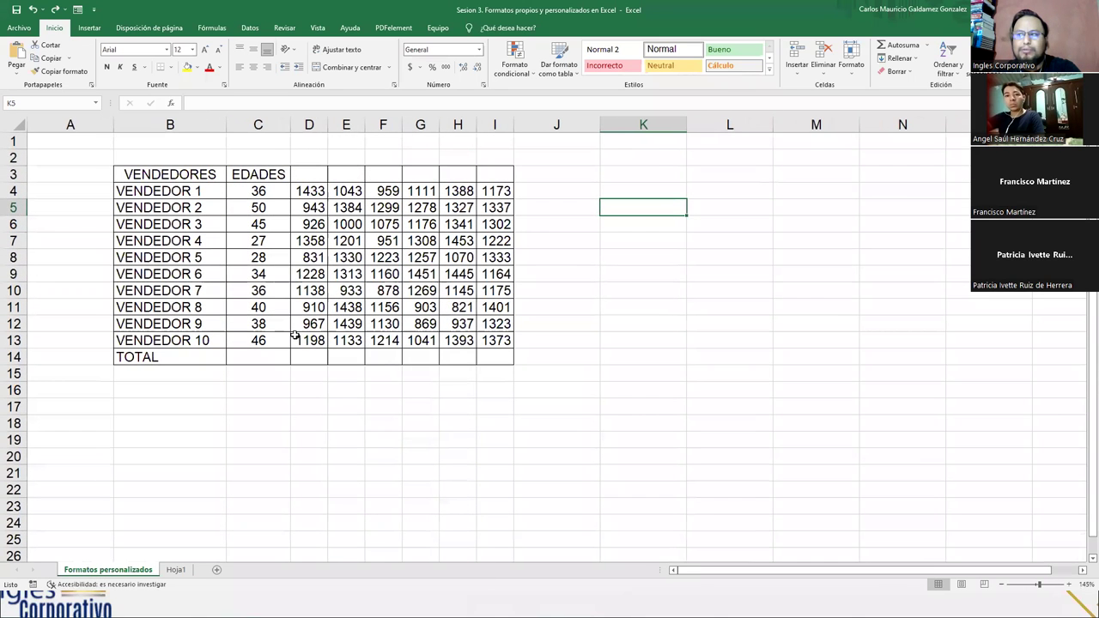
left_click(620, 191)
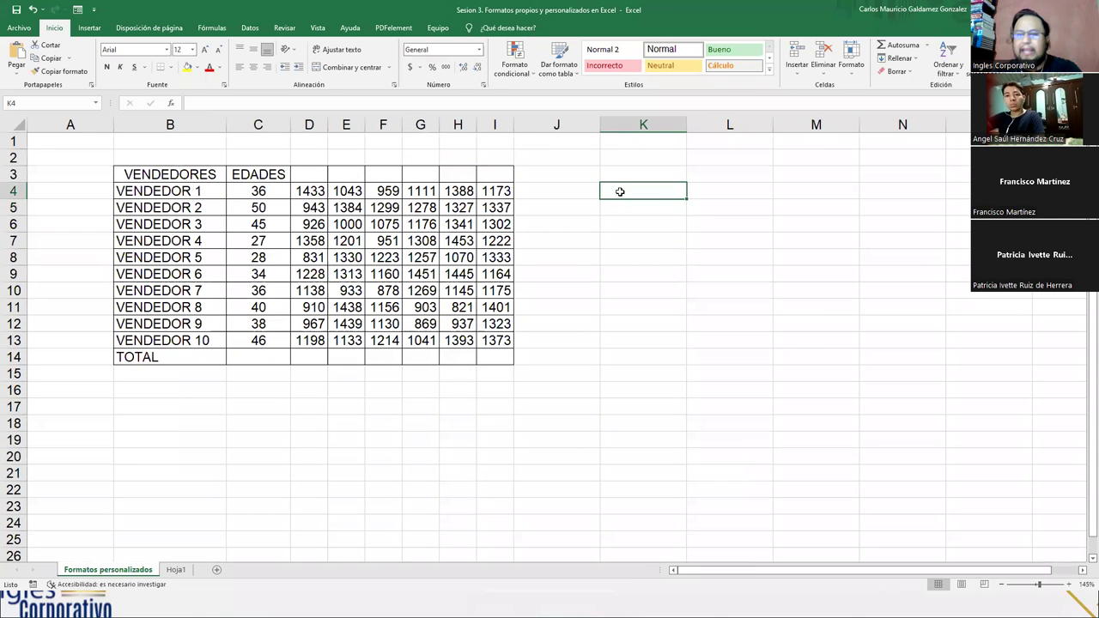
left_click(128, 172)
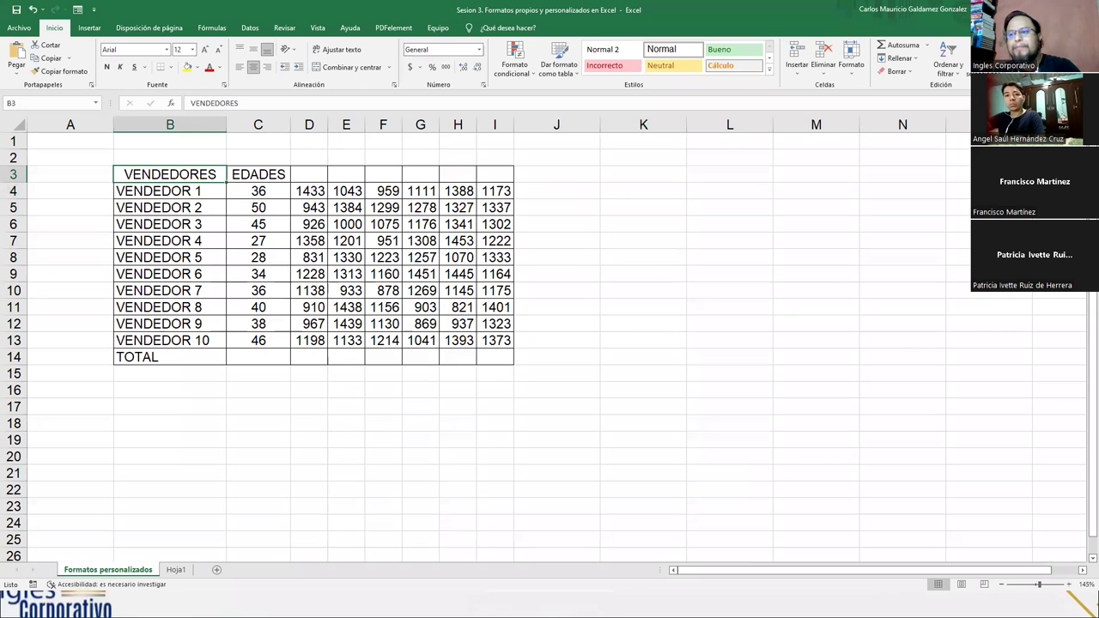
Return to the Hoja1 sheet and inspect the formula of the February total in C9
left_click(175, 571)
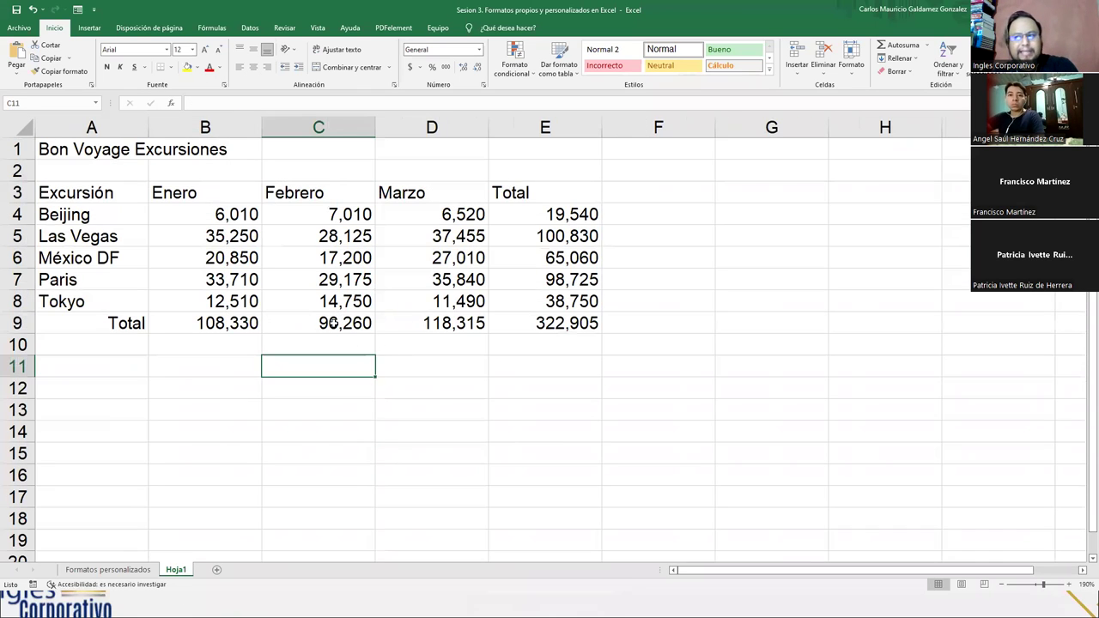
left_click(334, 322)
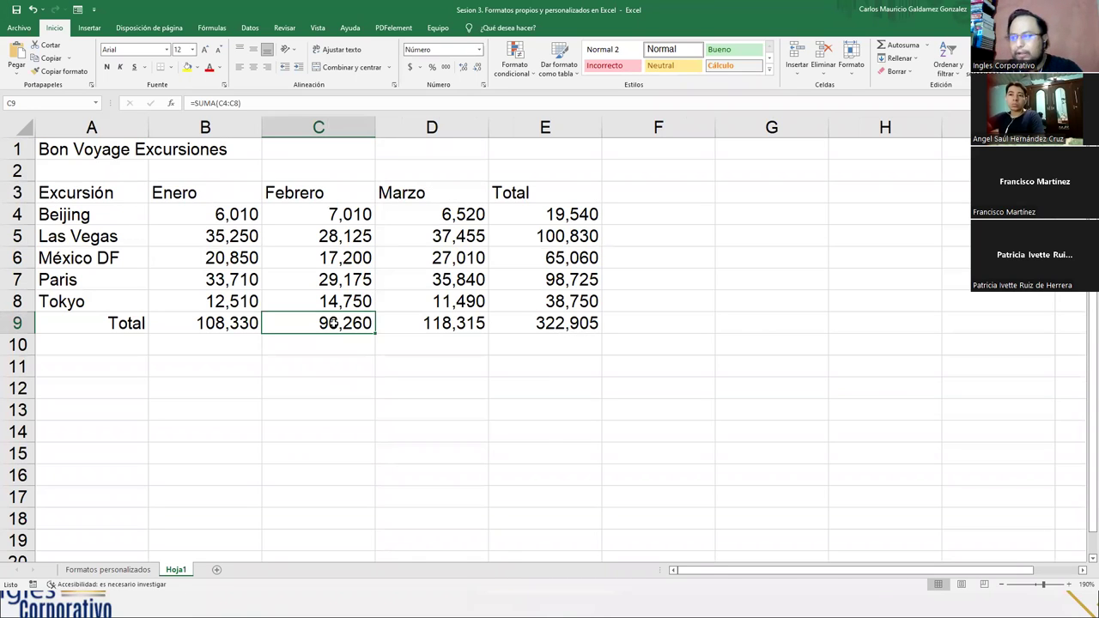
left_click(319, 389)
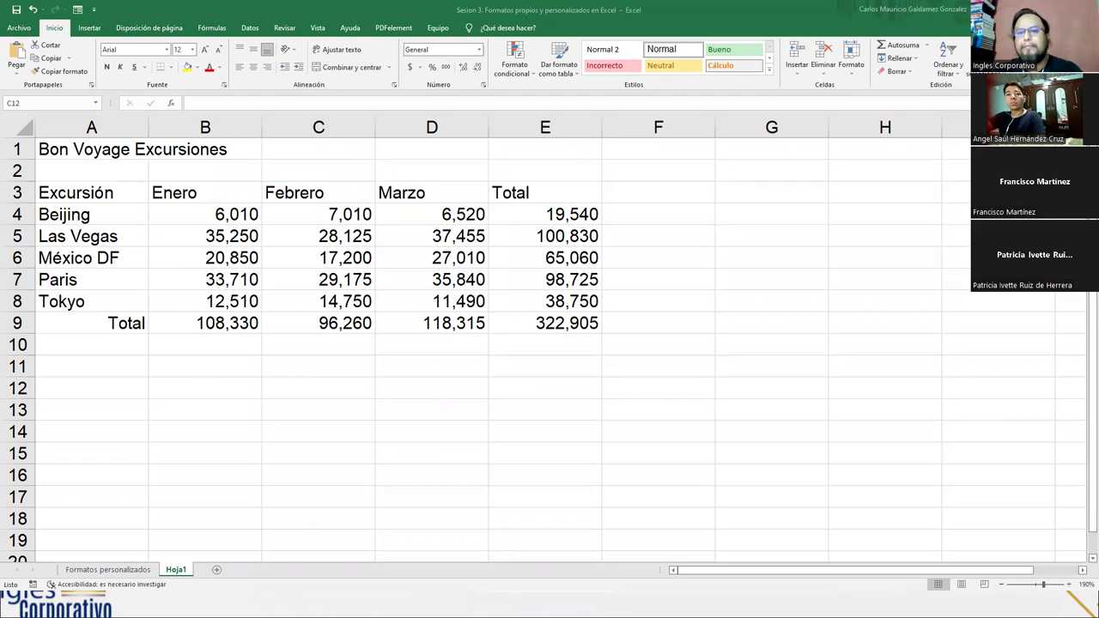
left_click(194, 377)
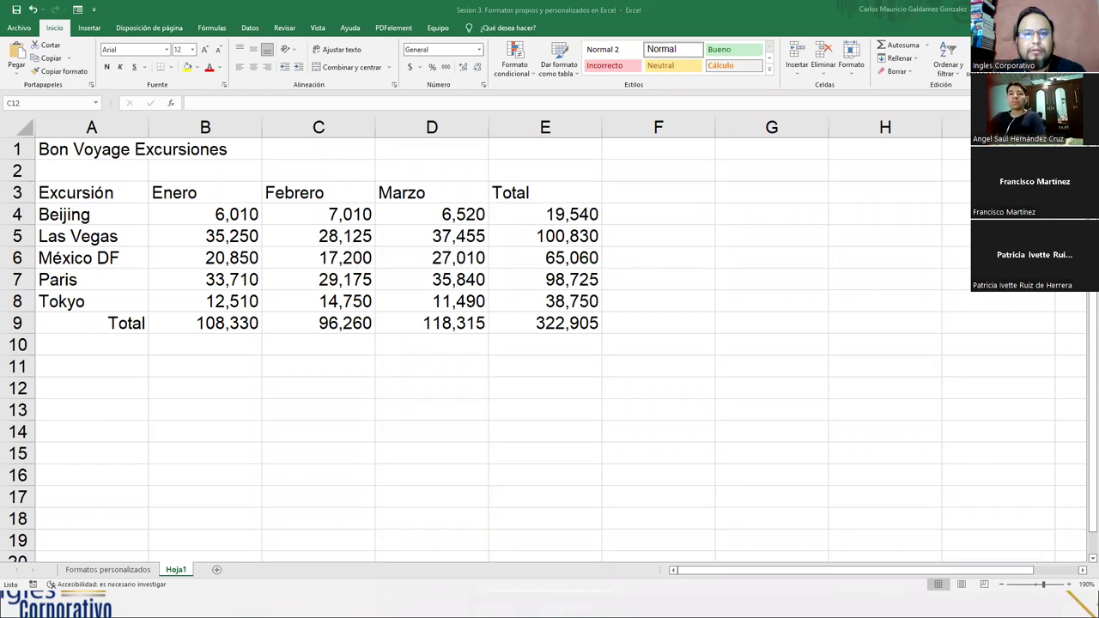
mouse_move(94, 36)
left_mouse_down()
mouse_move(170, 78)
mouse_move(230, 94)
left_mouse_up()
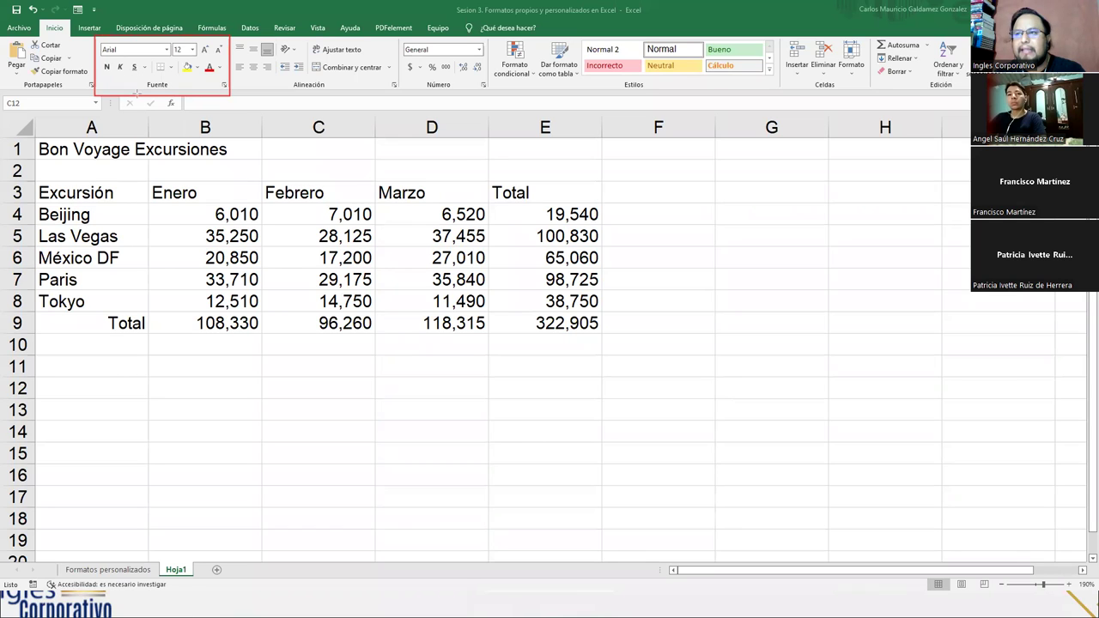
left_click_drag(140, 76, 176, 94)
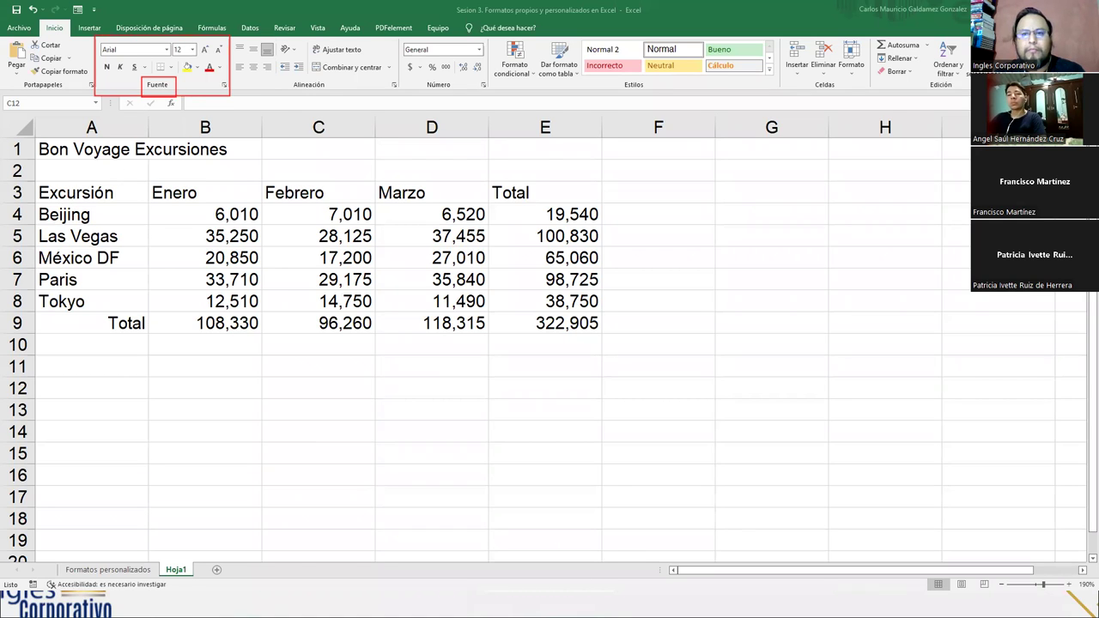
key("Escape")
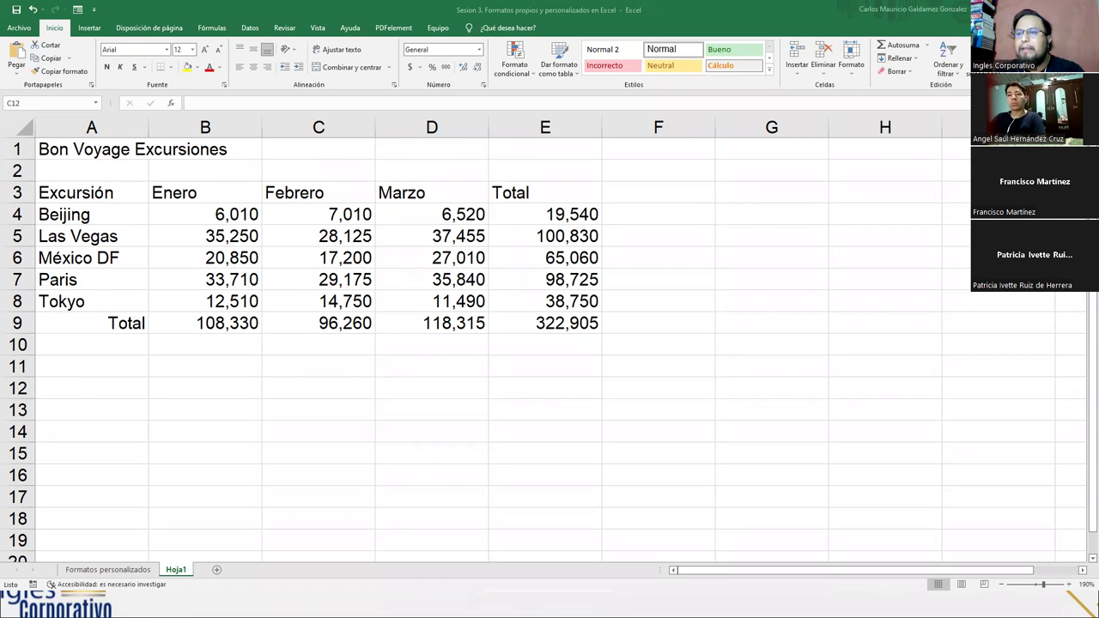
Check how the excursions table looks in the print preview and return to the worksheet
left_click(79, 192)
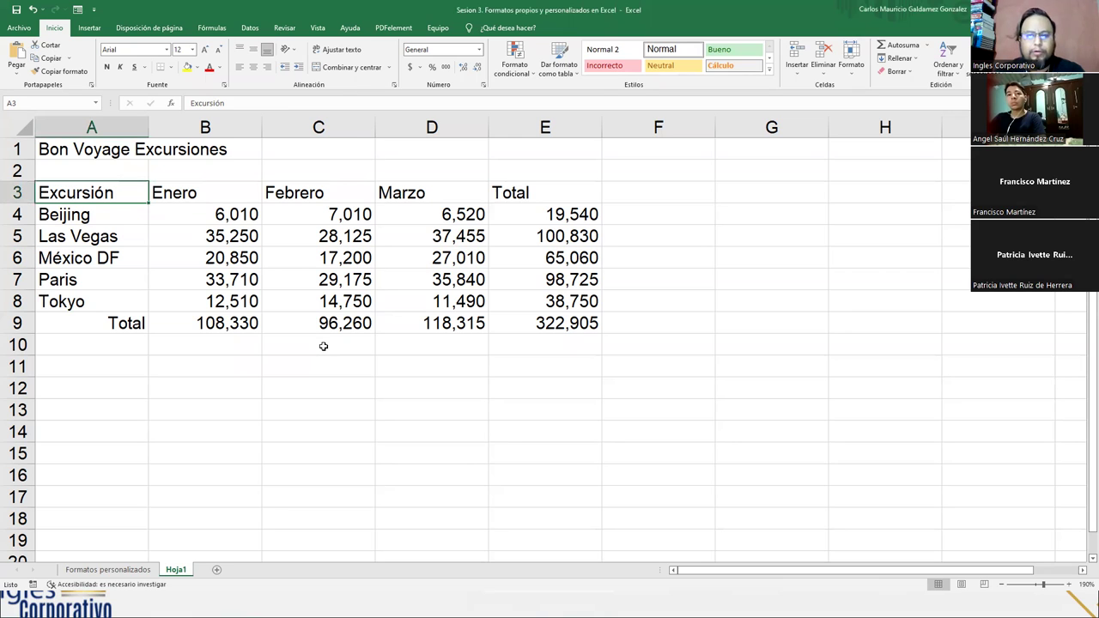
key("ctrl+p")
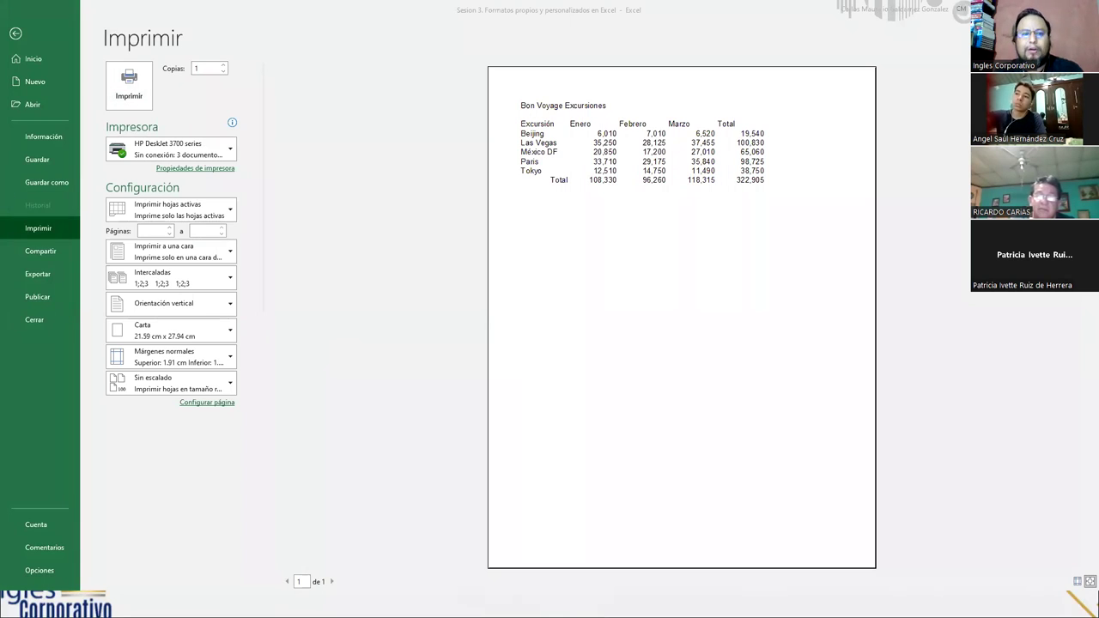
left_click(172, 477)
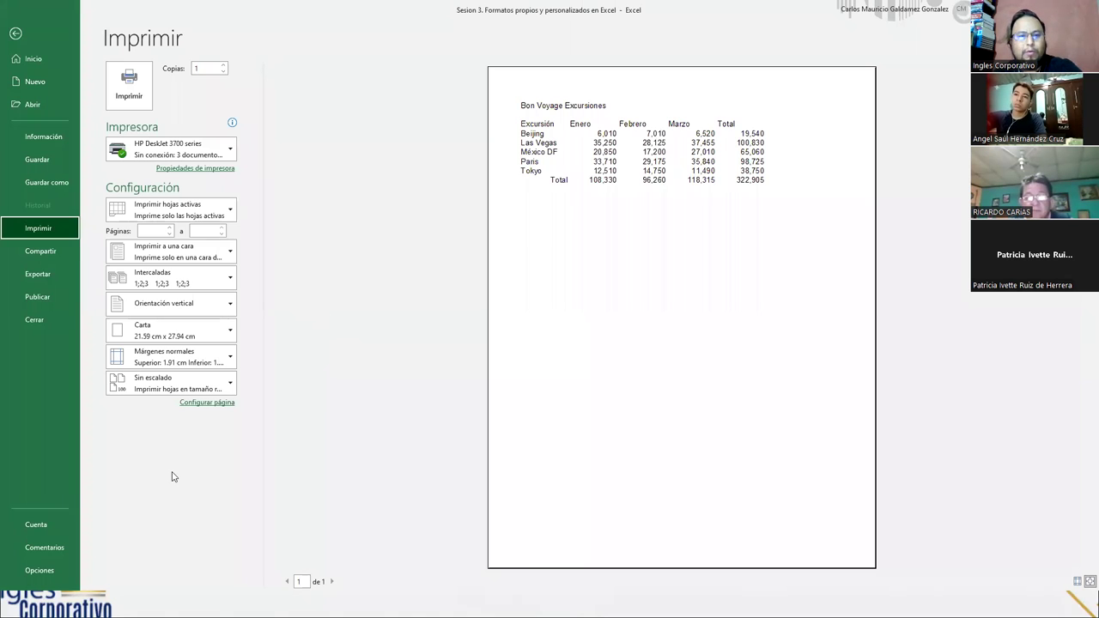
key("Escape")
left_click(168, 464)
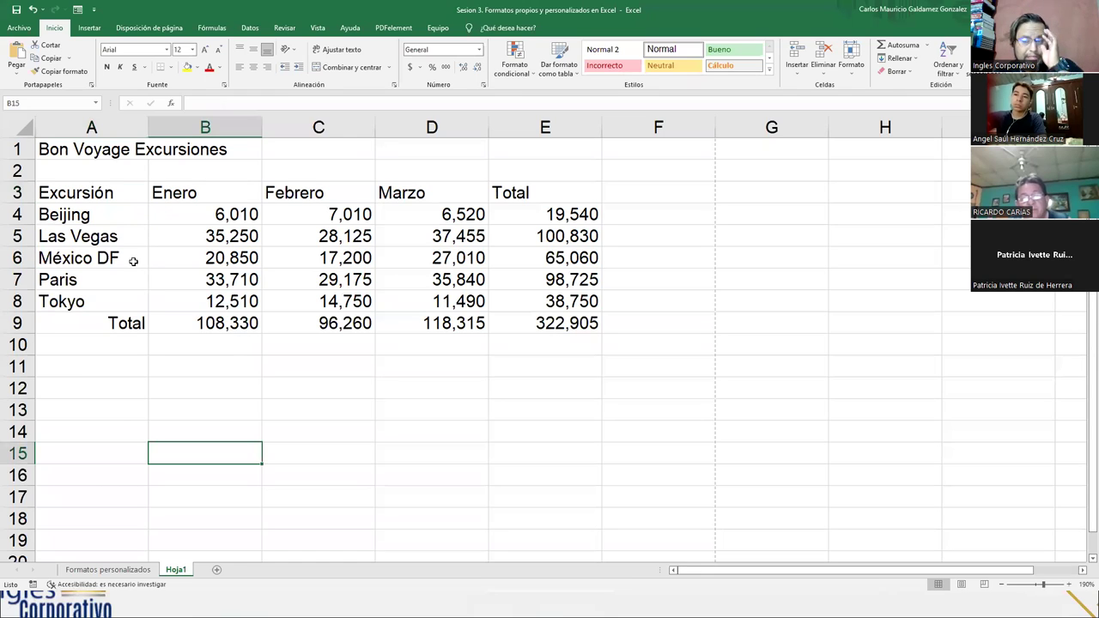
Practise selecting the table range A3:E9 from its Excursión header cell and clear the selection
left_click(111, 190)
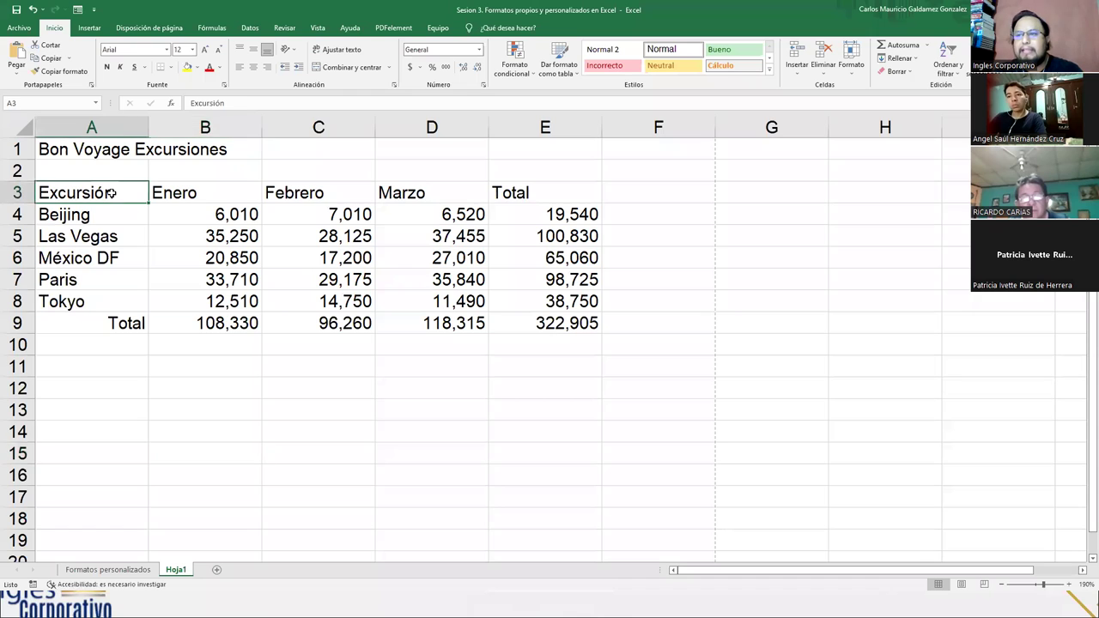
left_click_drag(130, 198, 567, 319)
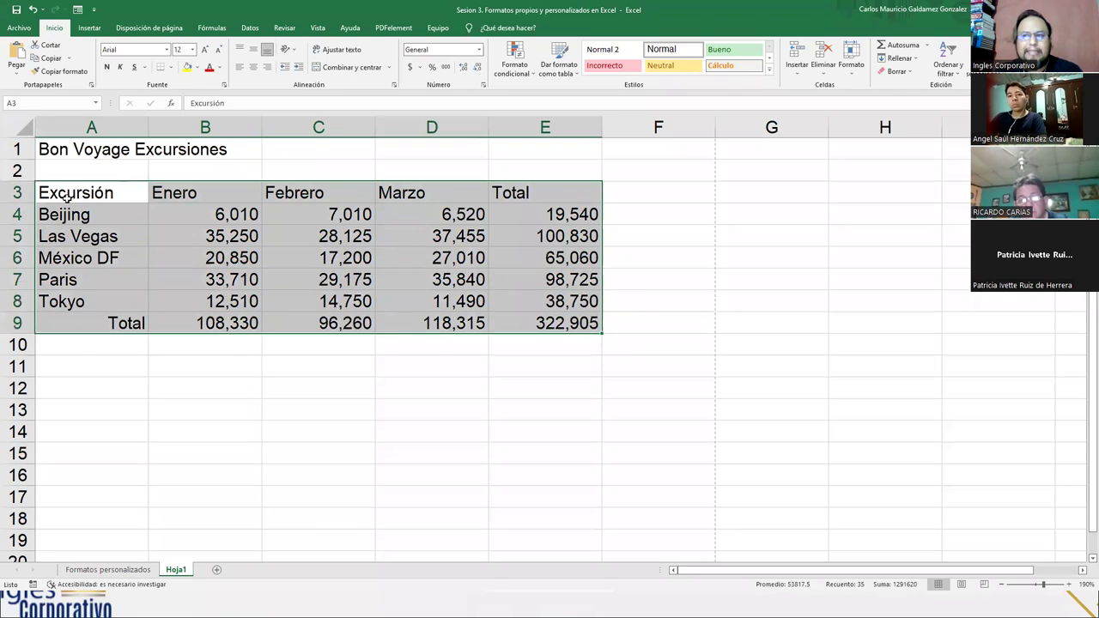
left_click(62, 197)
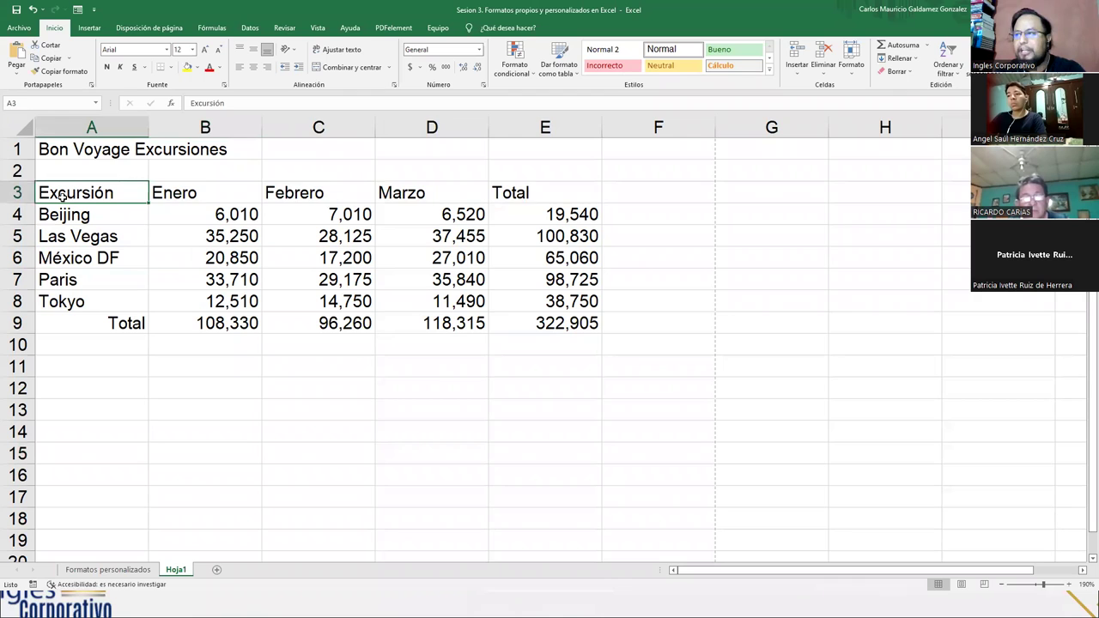
key("ctrl+shift+Right")
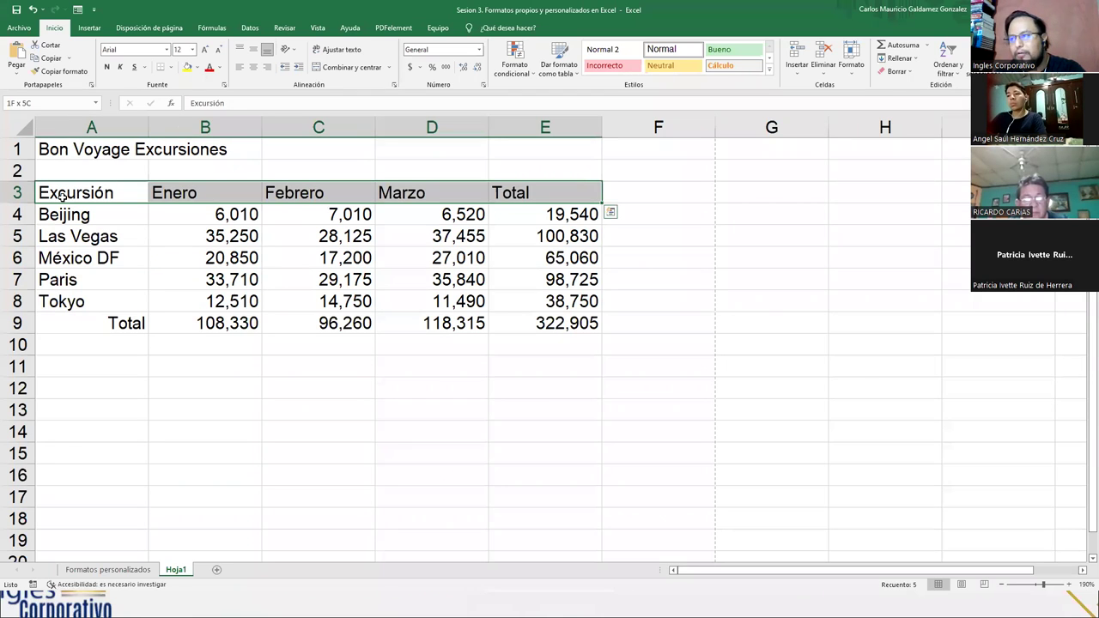
key("ctrl+shift+Down")
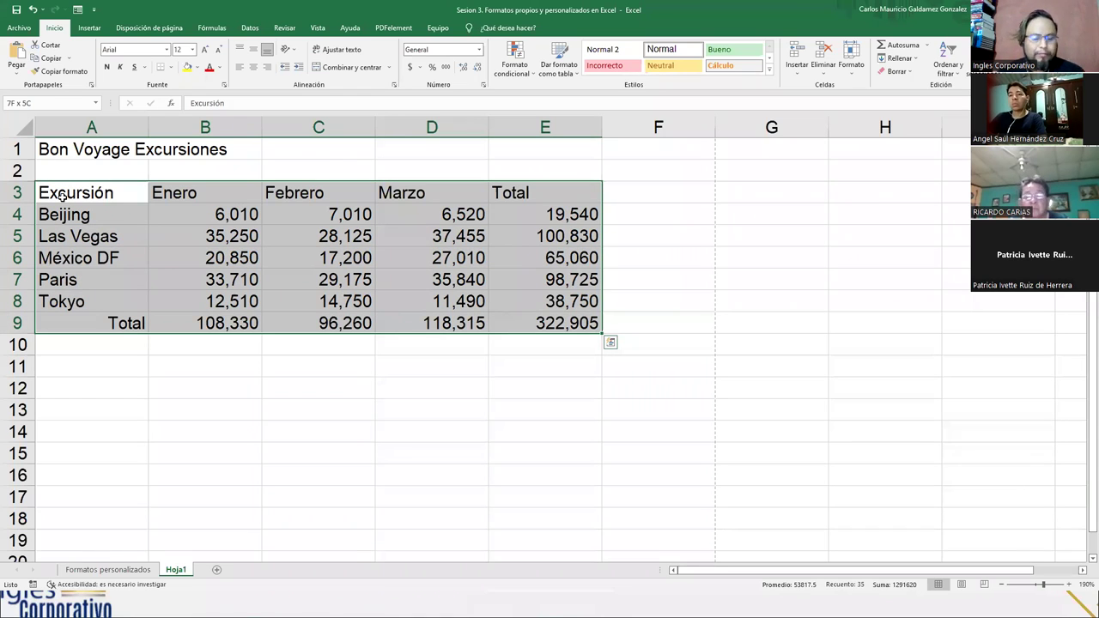
left_click(197, 271)
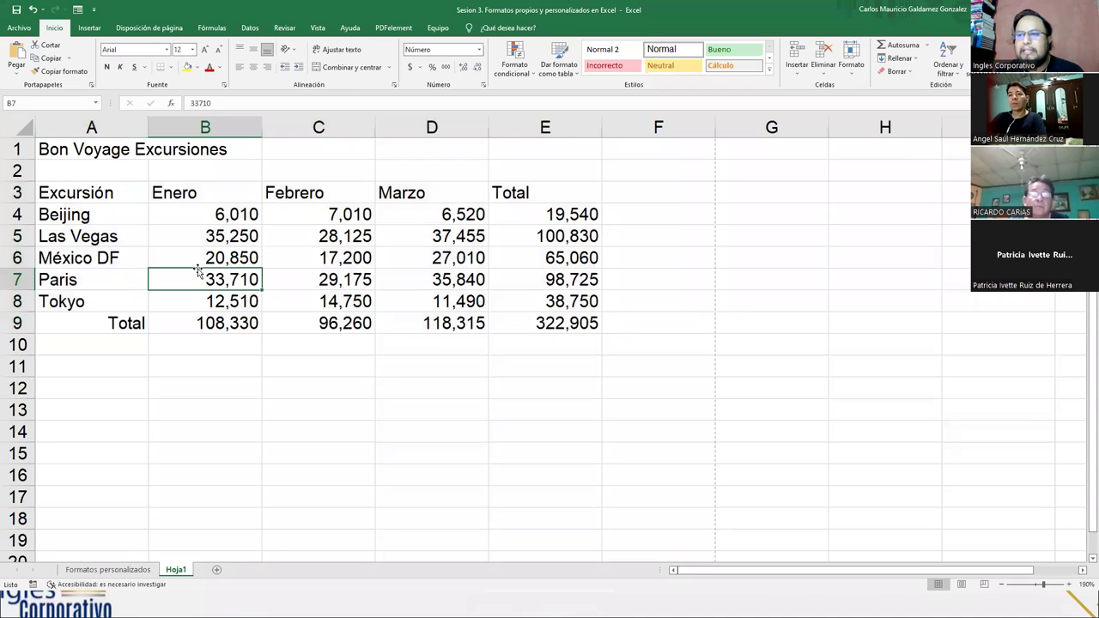
Apply all borders (Todos los bordes) to the excursions table in A3:E9
left_click(101, 194)
left_click_drag(101, 194, 532, 330)
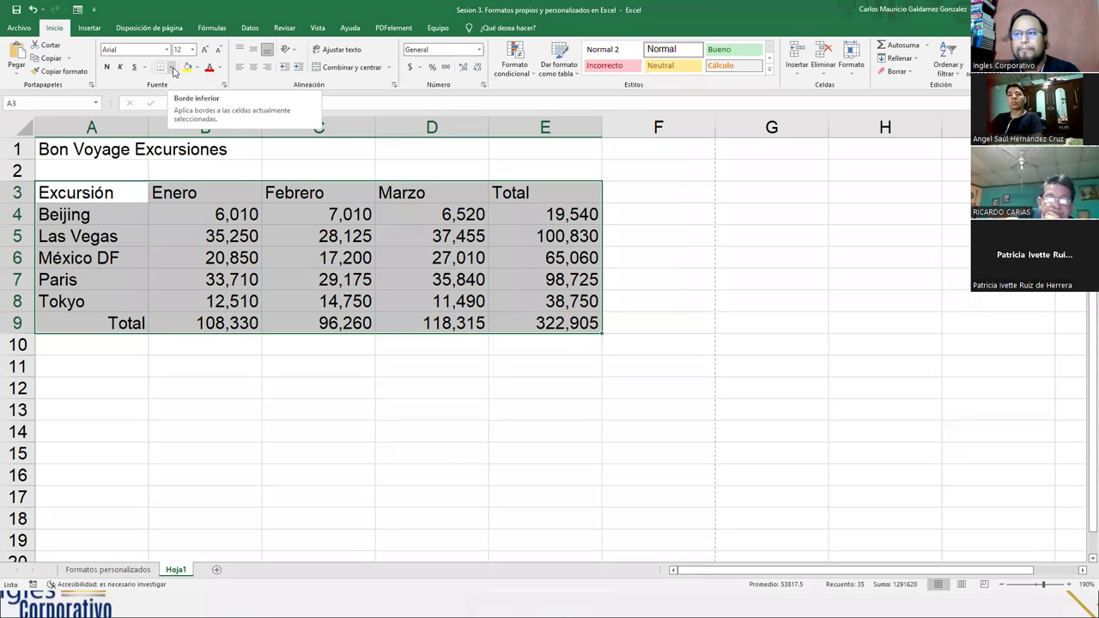
left_click(173, 68)
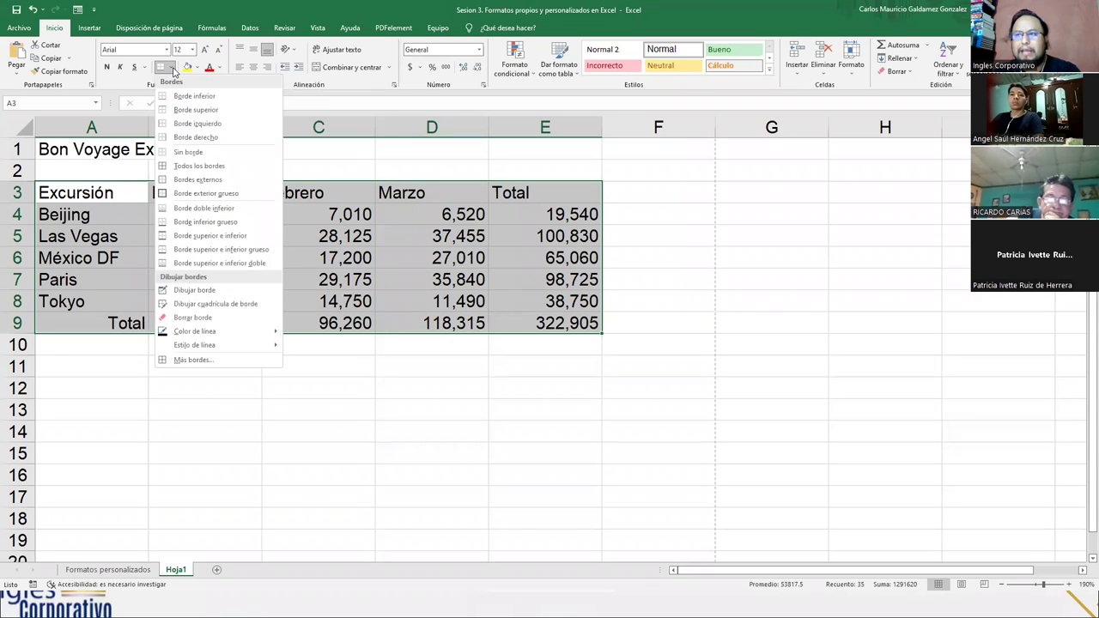
left_click(224, 167)
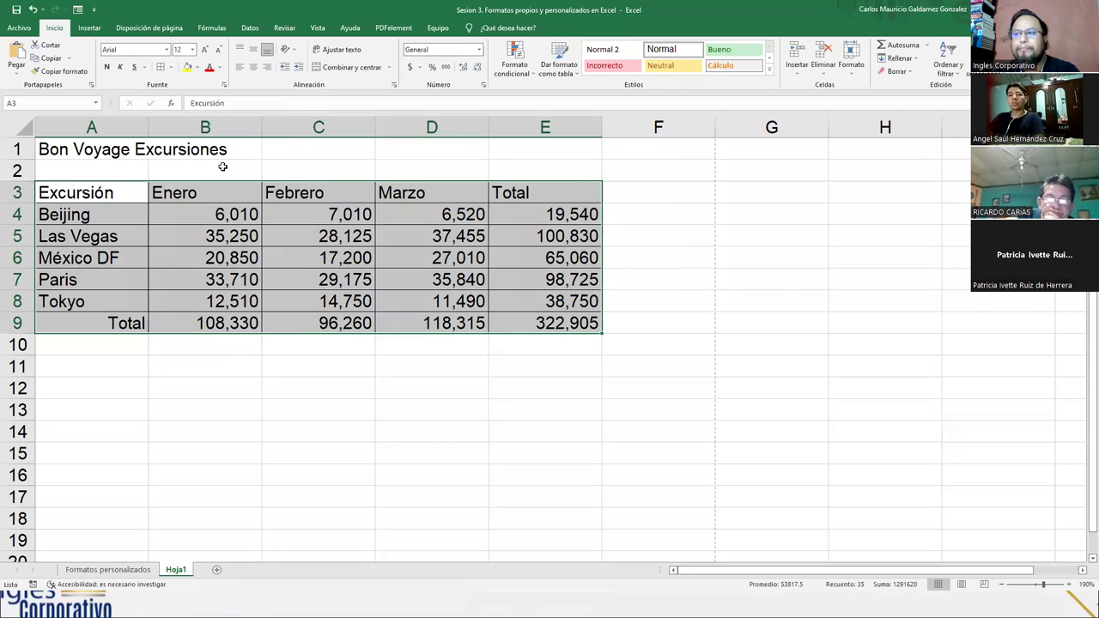
left_click(301, 259)
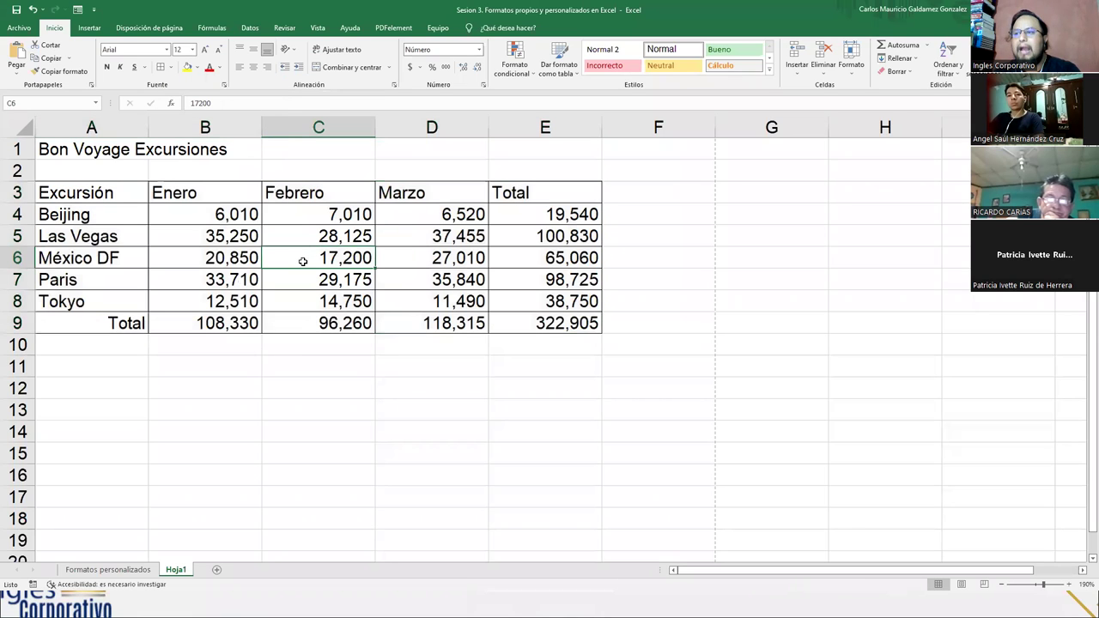
Open the print preview to check the bordered excursions table
left_click(560, 236)
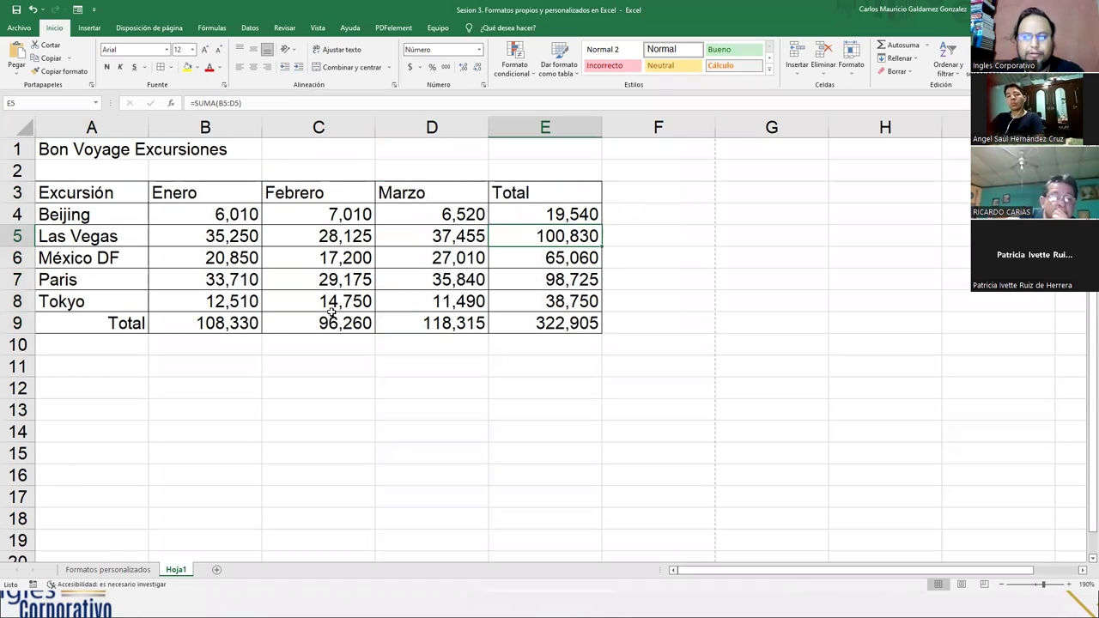
key("ctrl+p")
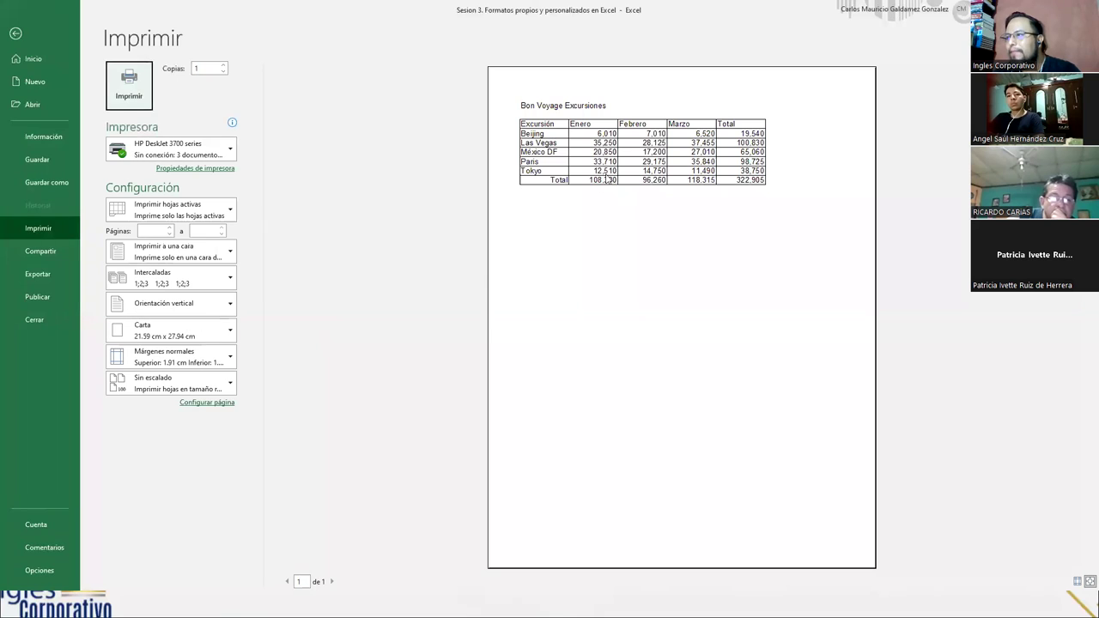
Enlarge the print preview to examine the bordered table and return to the worksheet
left_click(1086, 581)
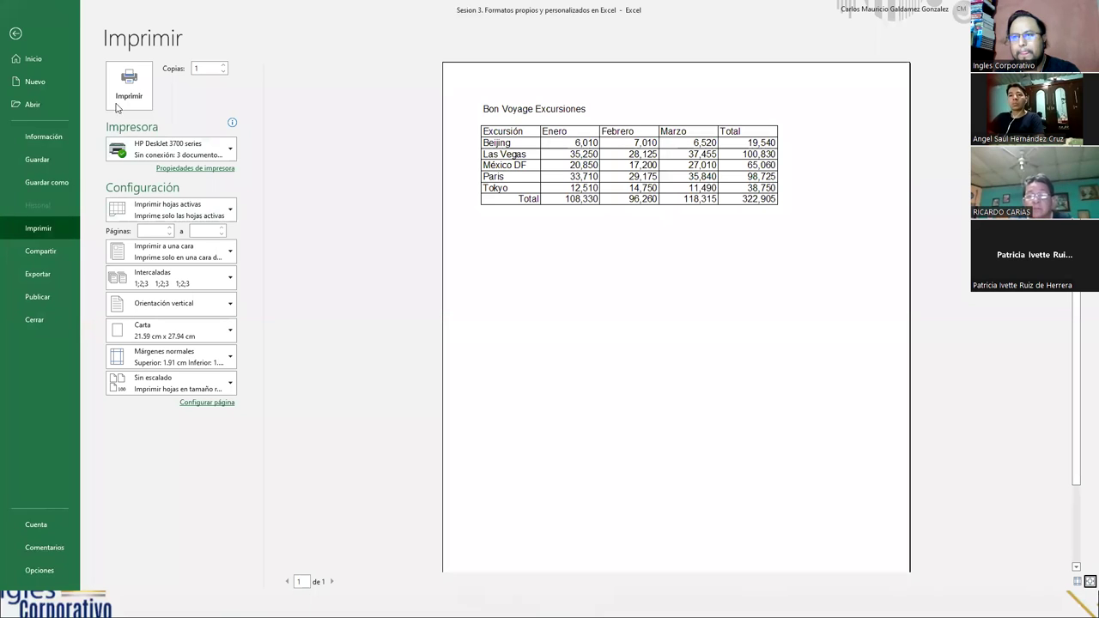
left_click(14, 34)
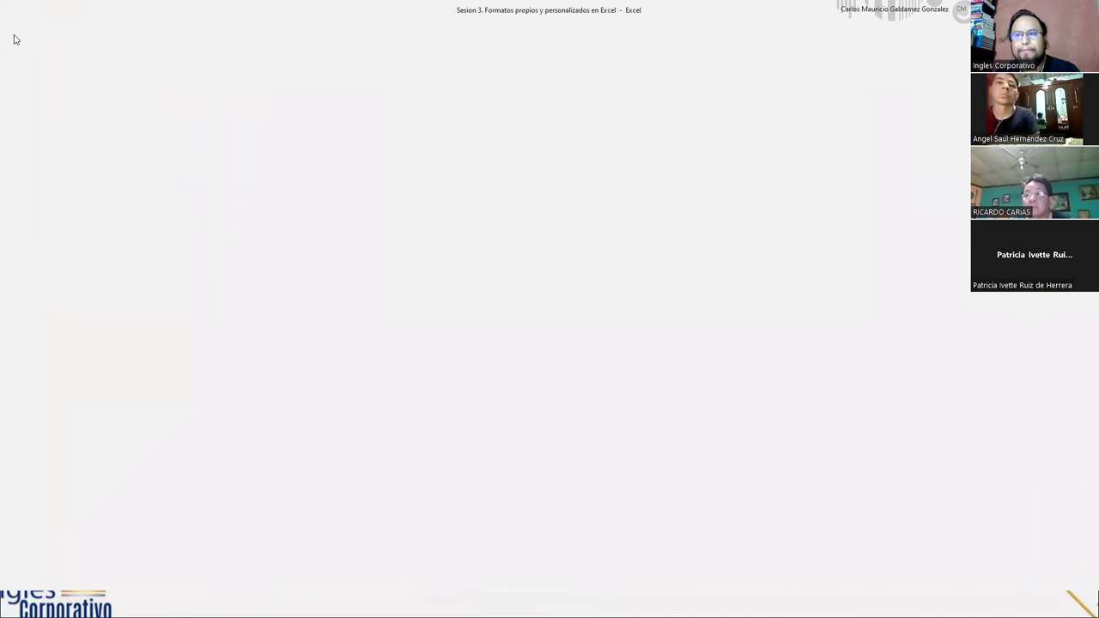
left_click(266, 301)
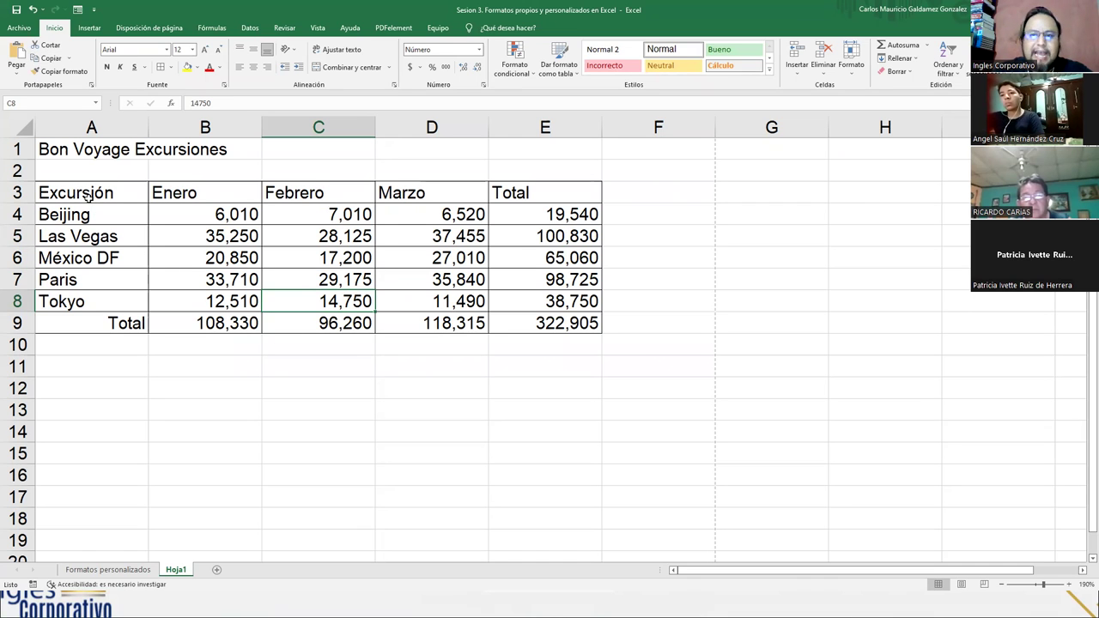
Make the header row A3:E3 of the excursions table bold
left_click_drag(88, 197, 541, 191)
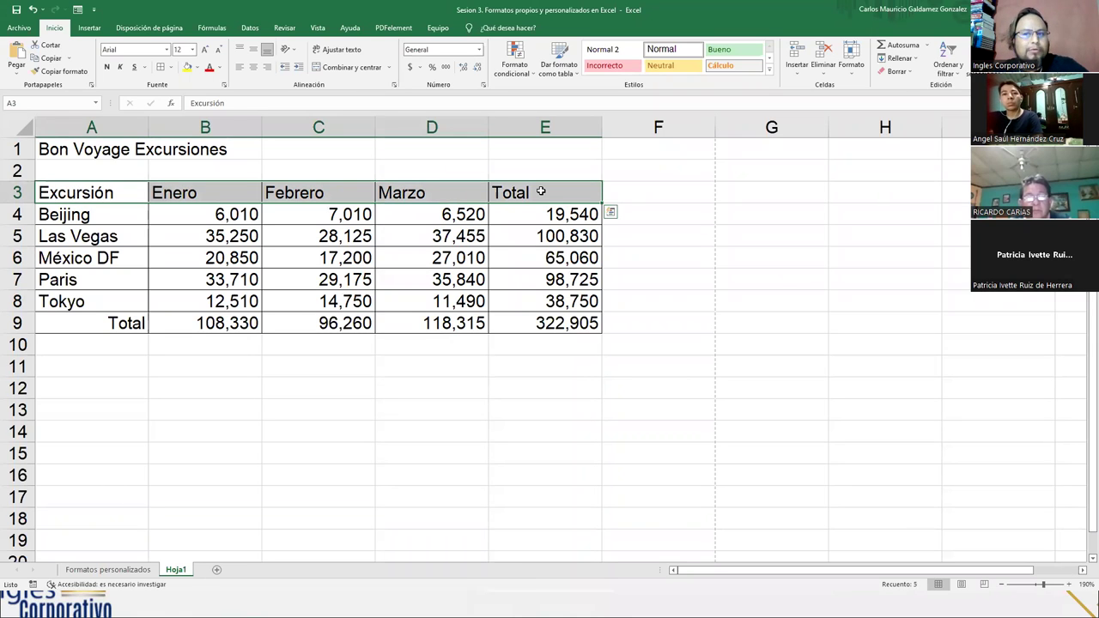
left_click(106, 66)
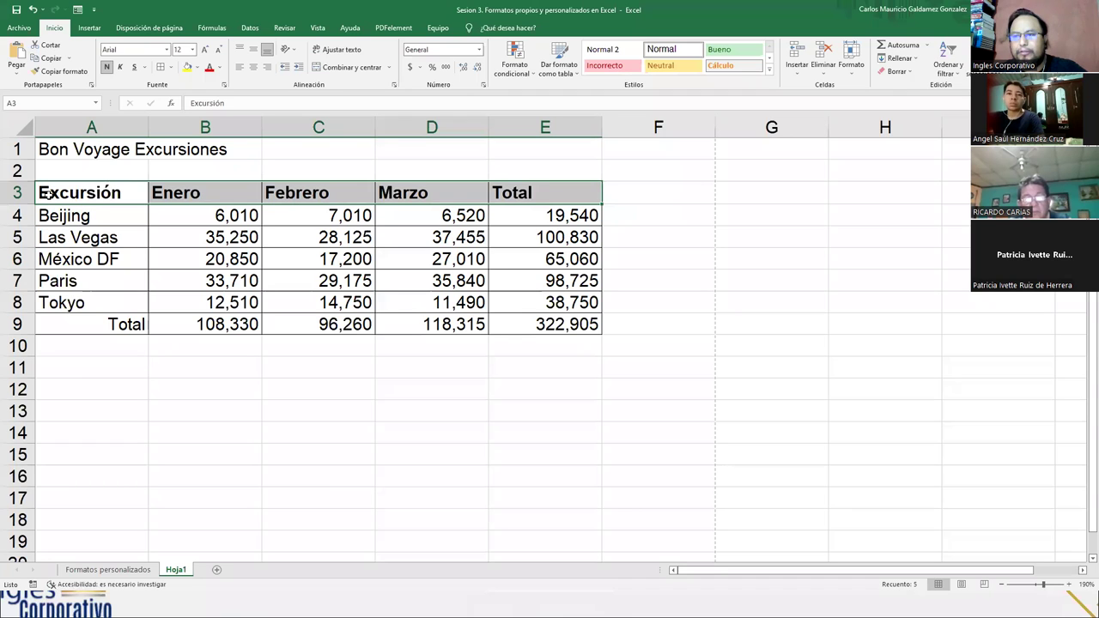
Try italic and underline on the header row A3:E3, then remove both
left_click(121, 66)
left_click(134, 67)
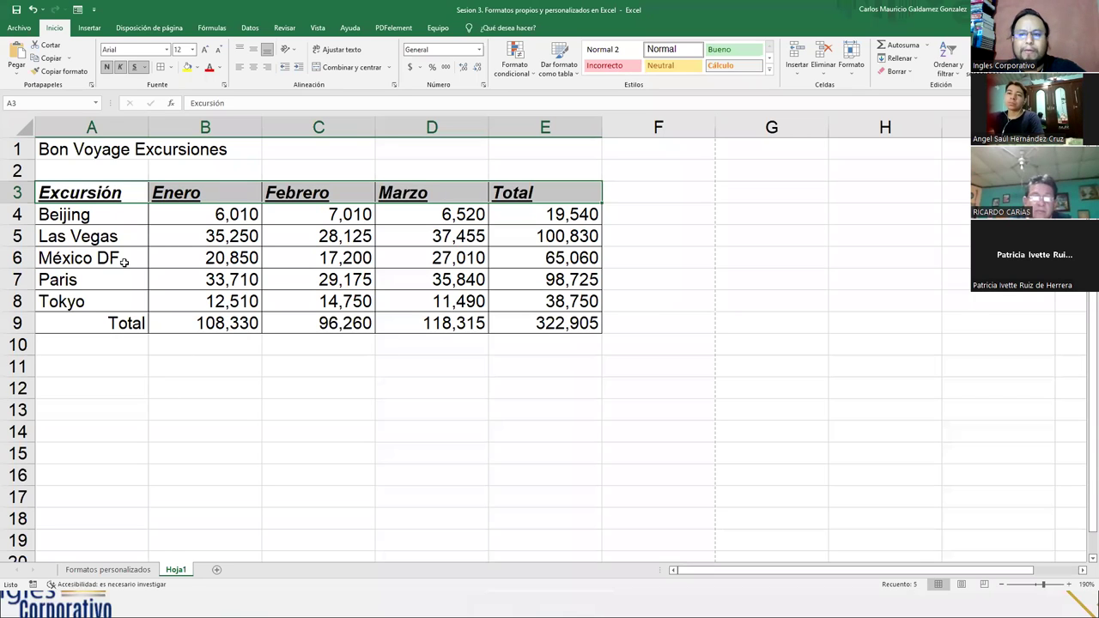
left_click(133, 67)
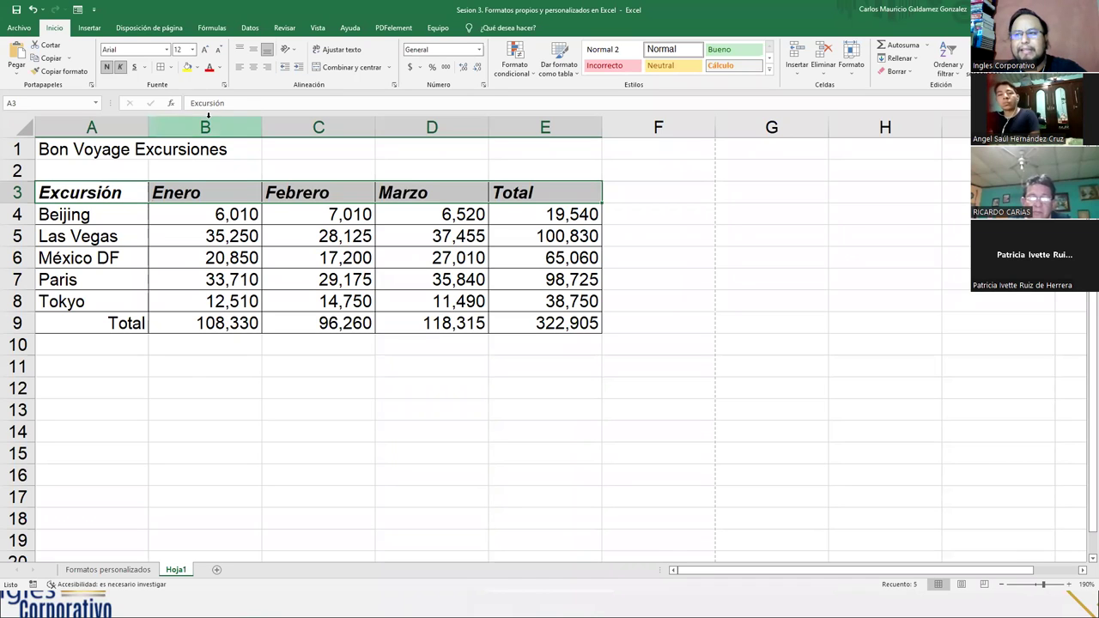
left_click(121, 66)
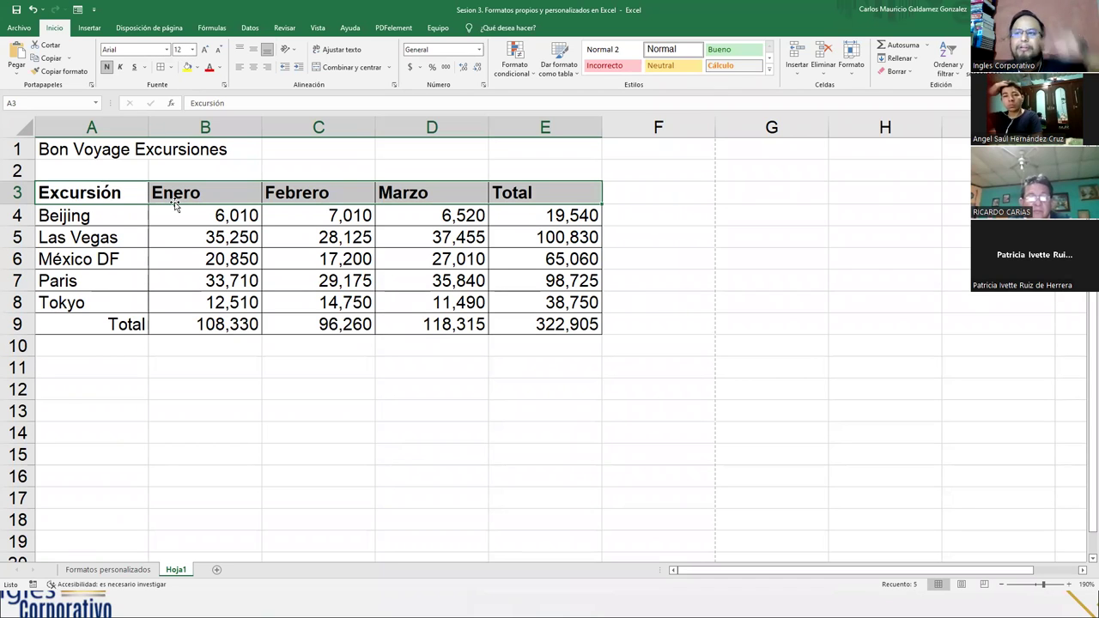
left_click_drag(125, 184, 523, 321)
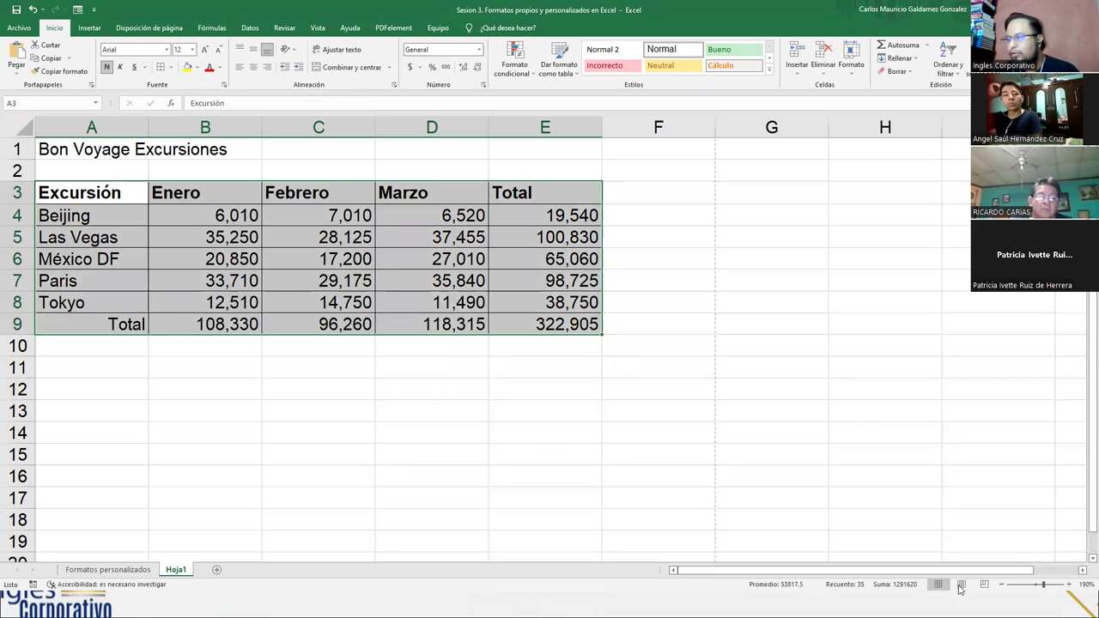
left_click_drag(1037, 586, 1034, 586)
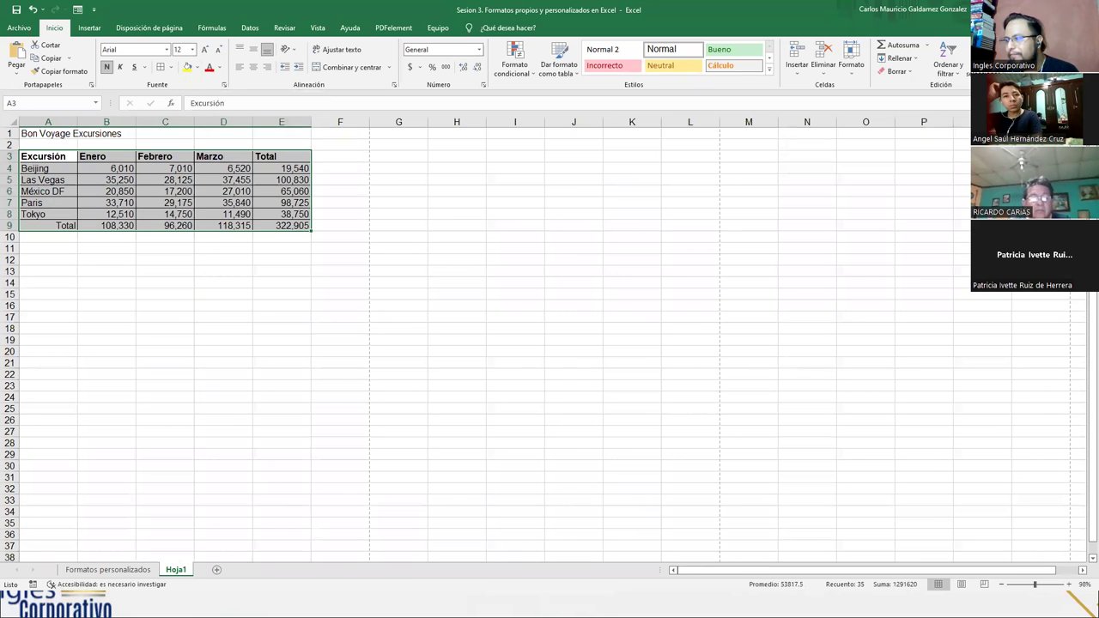
left_click(1045, 587)
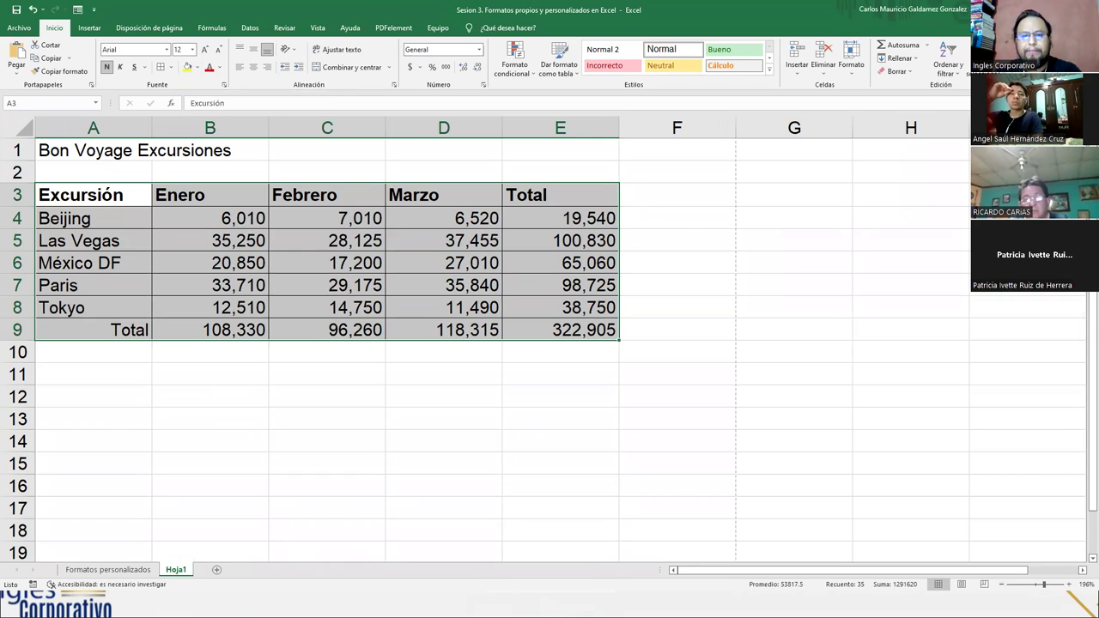
Set the font of the header row A3:E3 to Cooper Black
left_click_drag(113, 194, 526, 197)
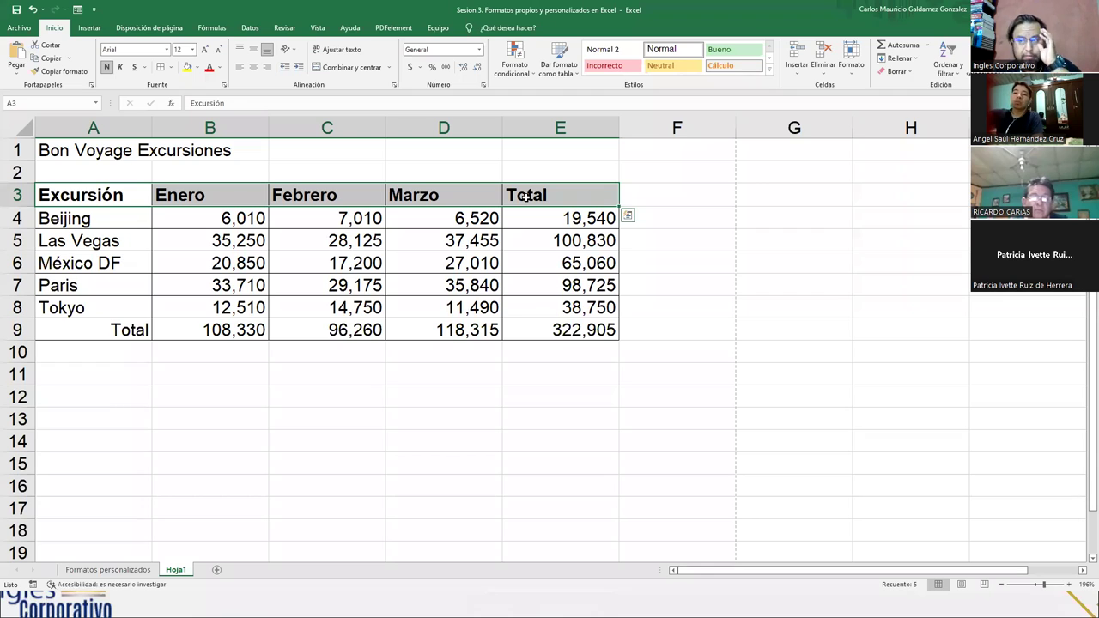
left_click(165, 52)
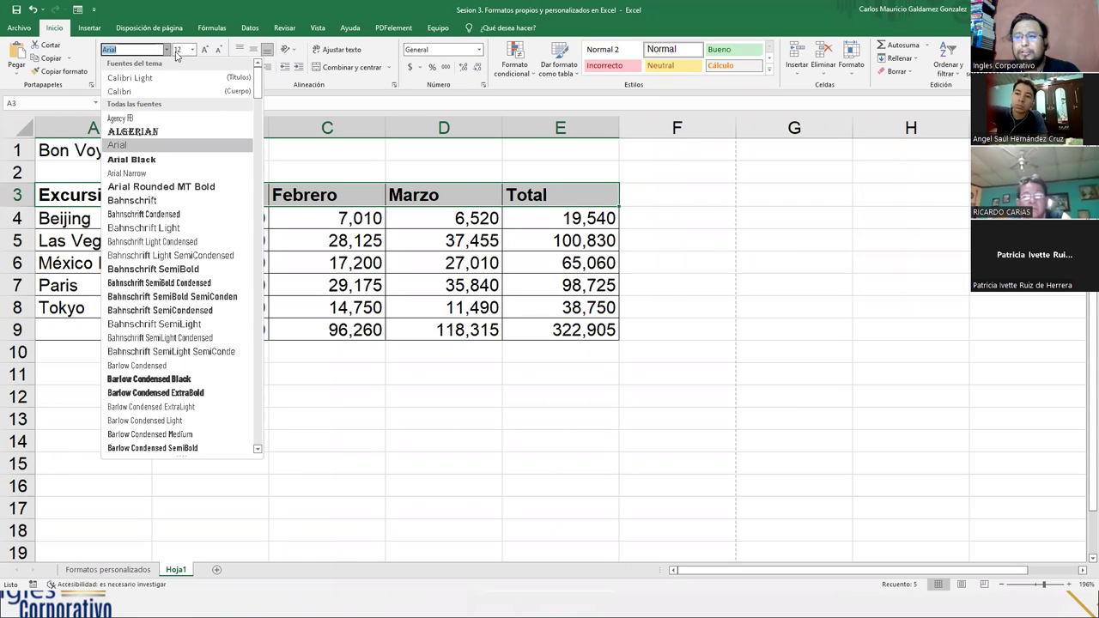
scroll(150, 222, "down", 9)
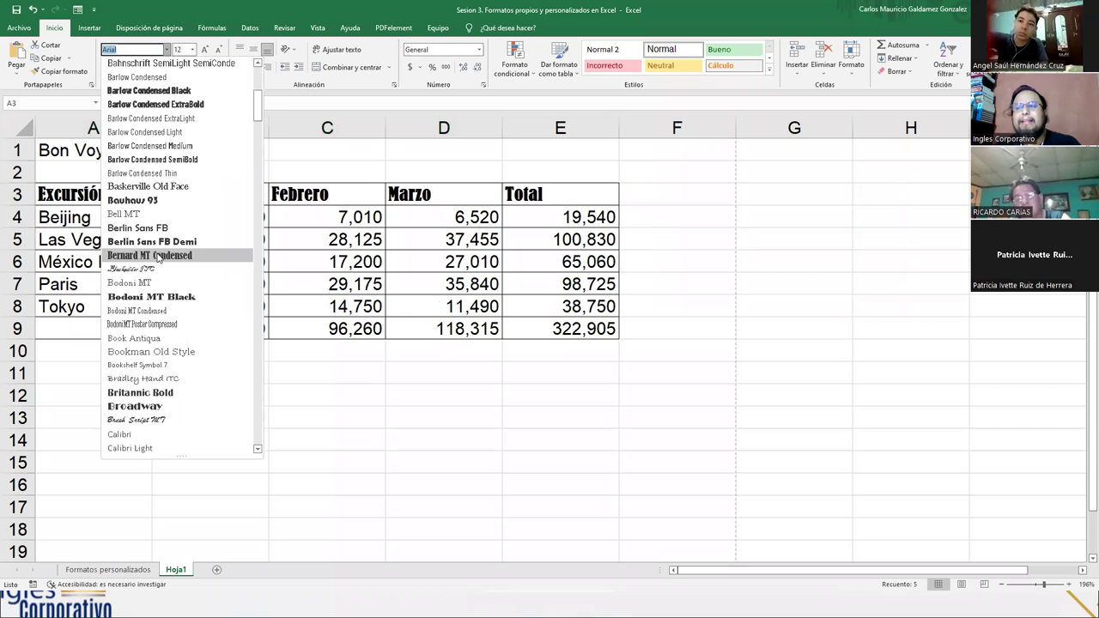
scroll(160, 260, "down", 6)
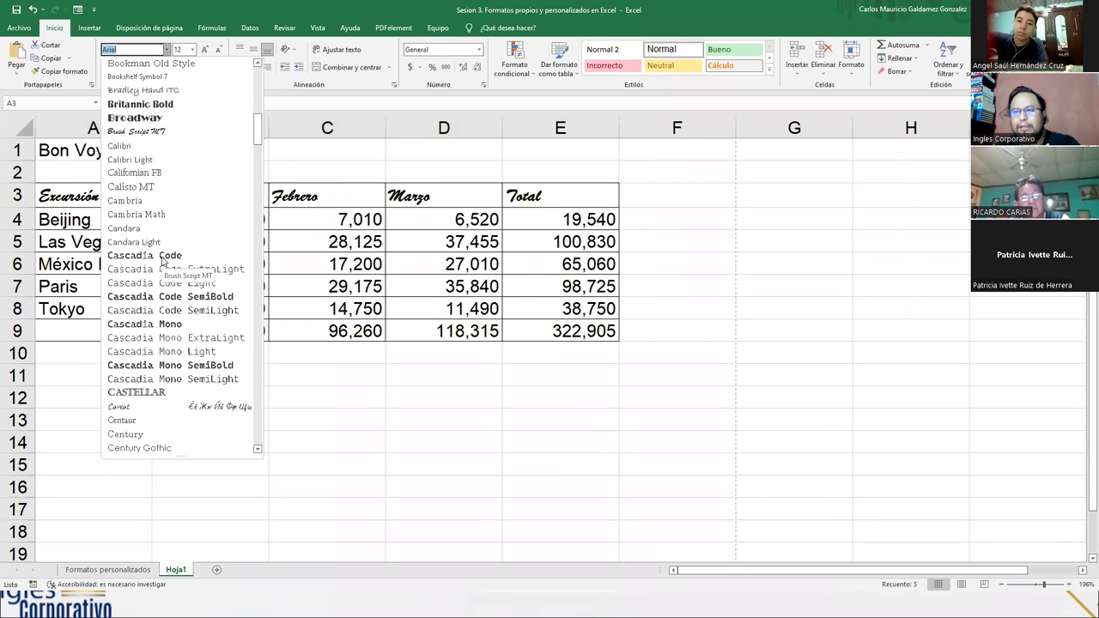
scroll(170, 263, "down", 2)
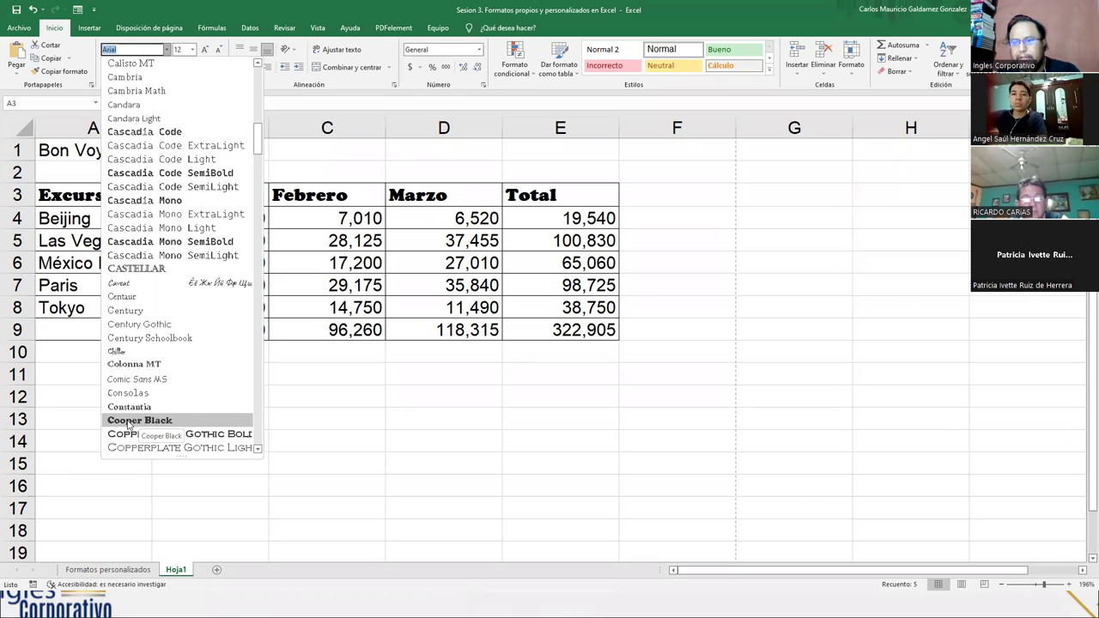
left_click(128, 420)
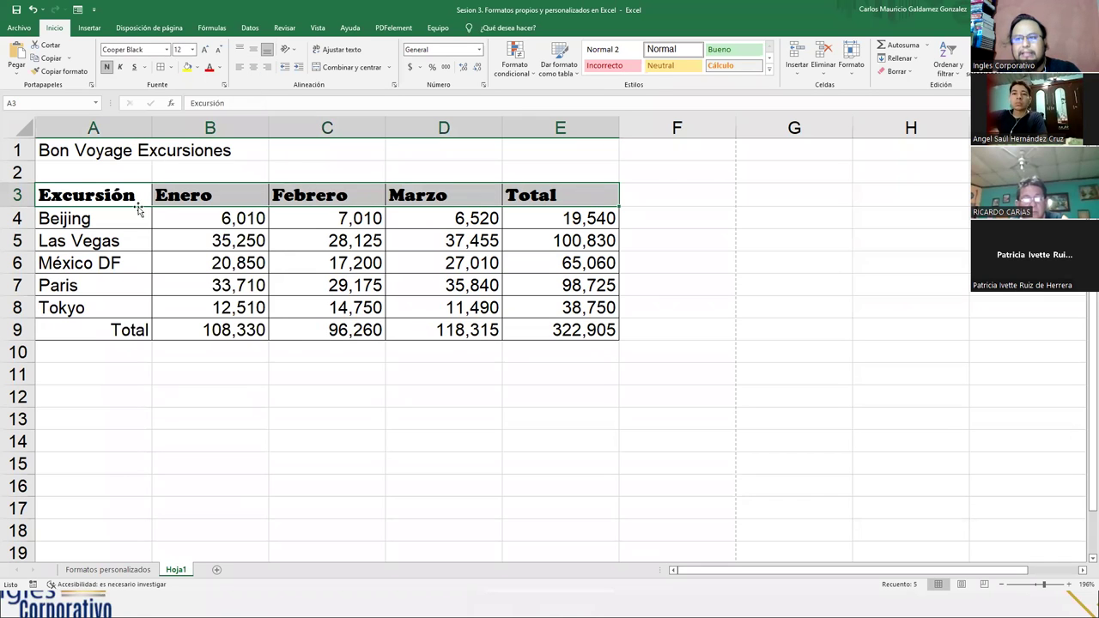
Center the header labels in A3:E3 horizontally within their cells
left_click(107, 195)
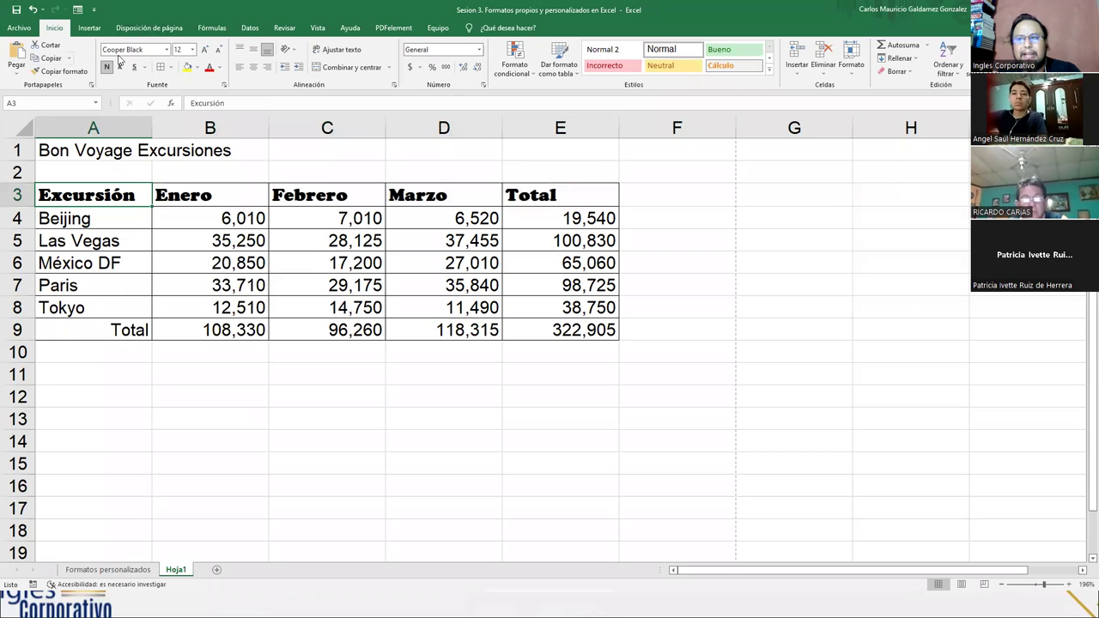
left_click_drag(95, 196, 539, 196)
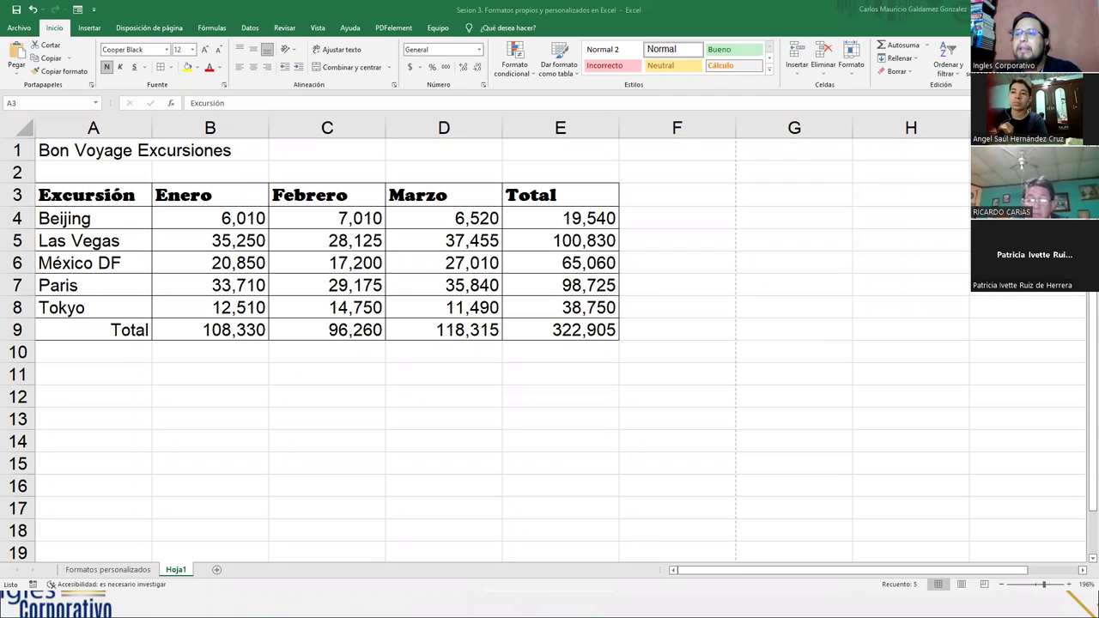
key("ctrl+shift+Right")
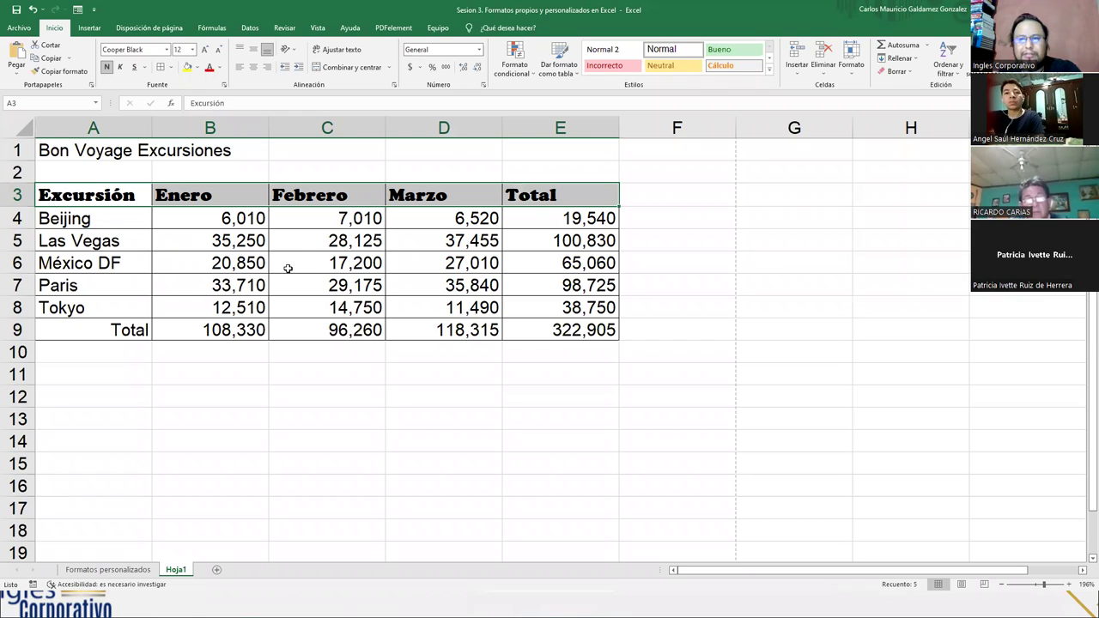
left_click(253, 72)
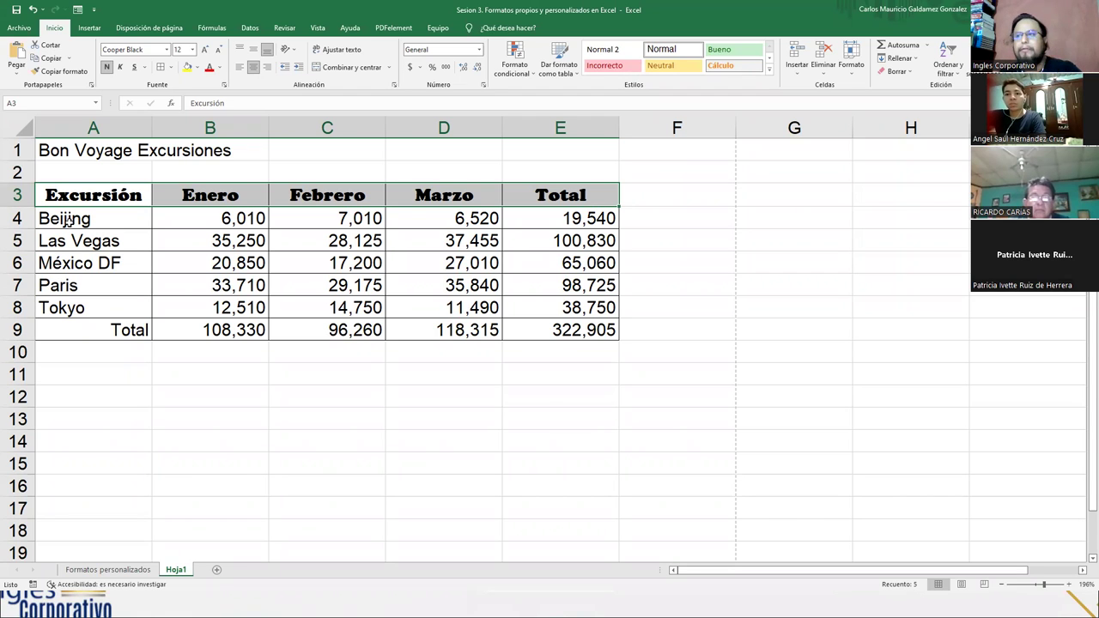
Set the font color of the header row A3:E3 to a dark theme green
left_click(221, 73)
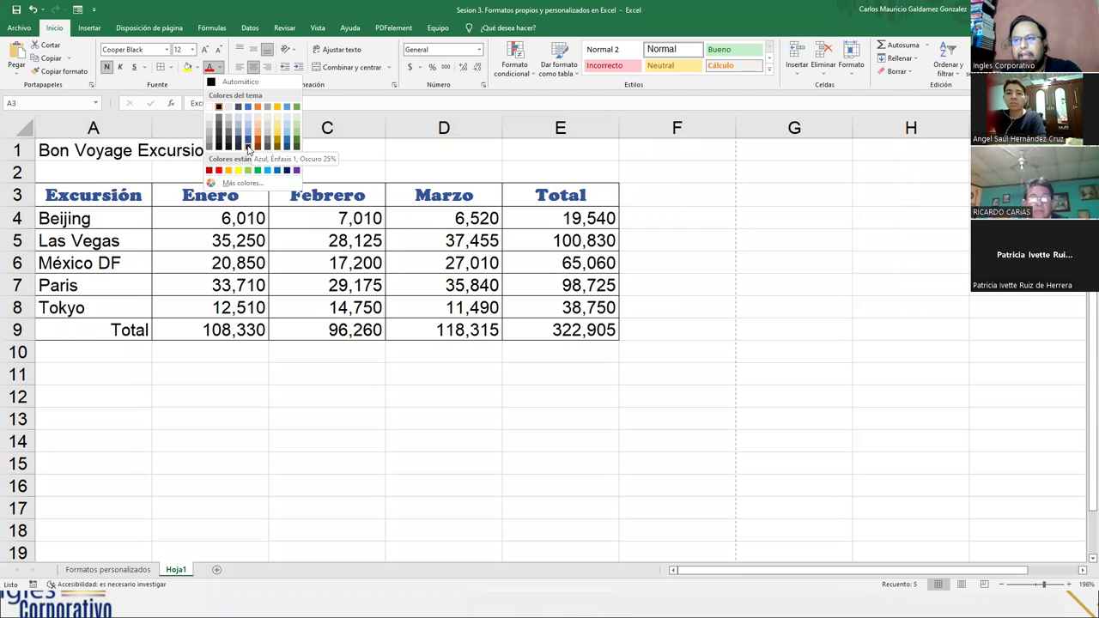
left_click(297, 146)
left_click(230, 200)
left_click_drag(106, 198, 533, 195)
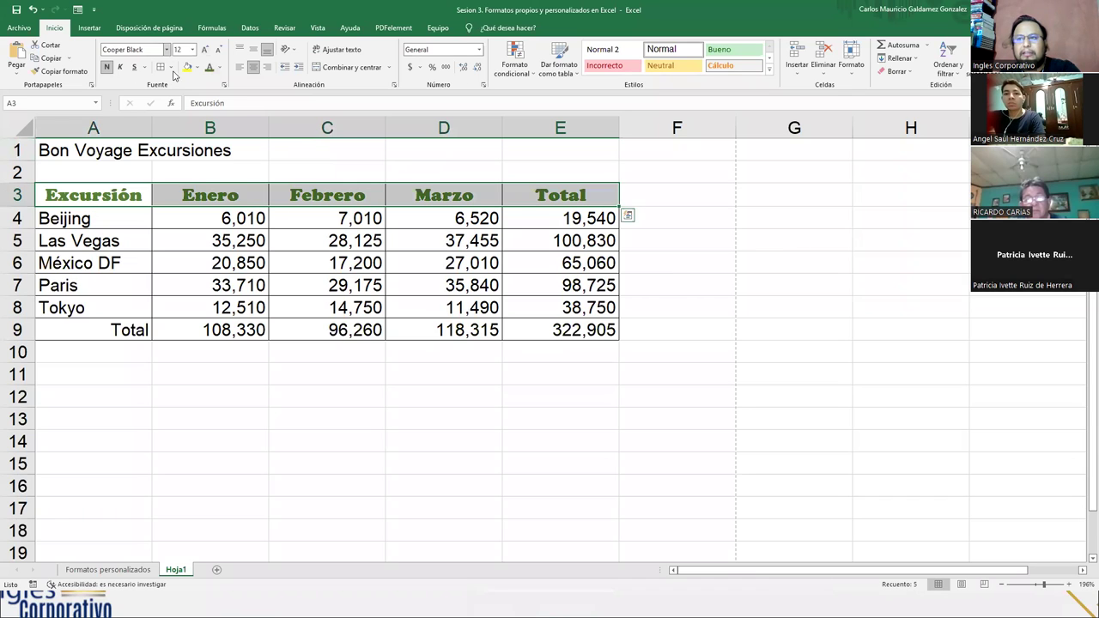
left_click(197, 232)
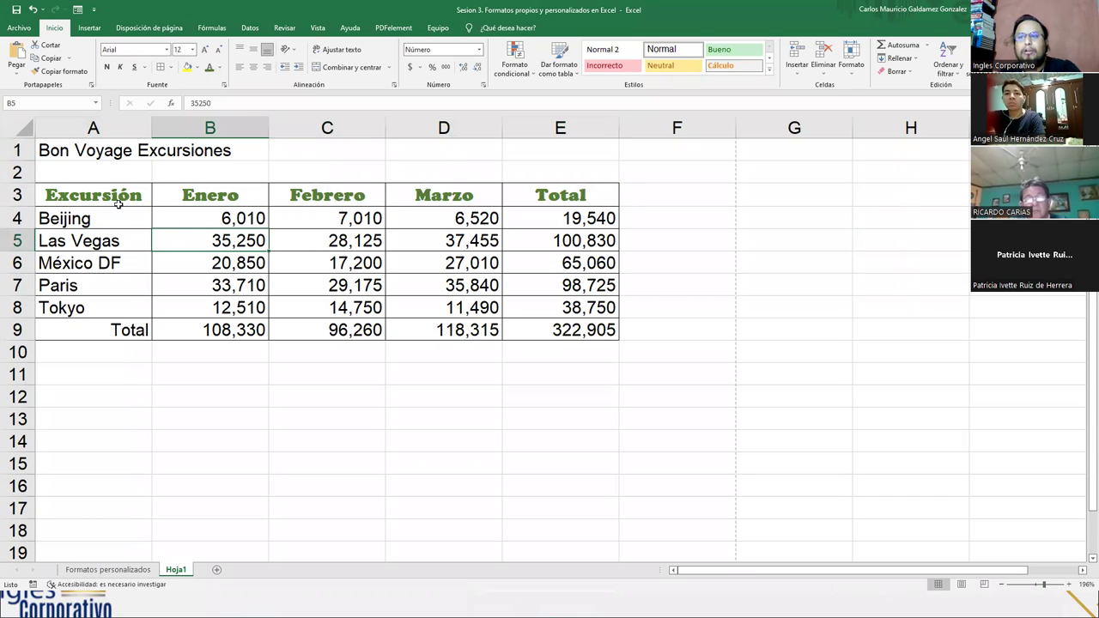
left_click_drag(107, 202, 539, 189)
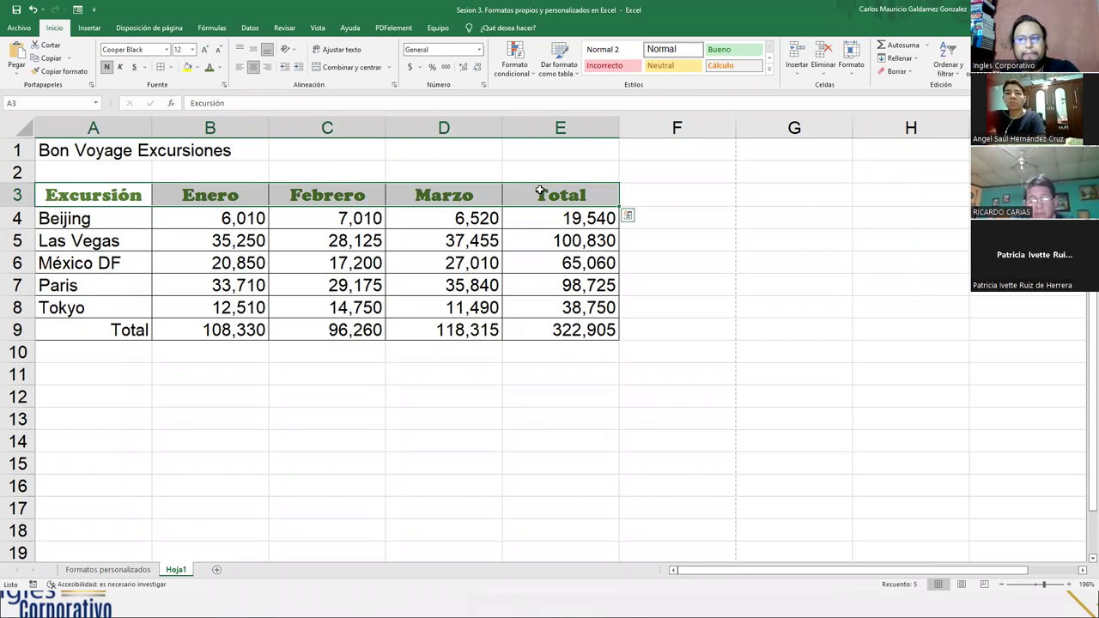
Right-align the destination names in A4:A8 and make them italic
left_click_drag(82, 221, 86, 309)
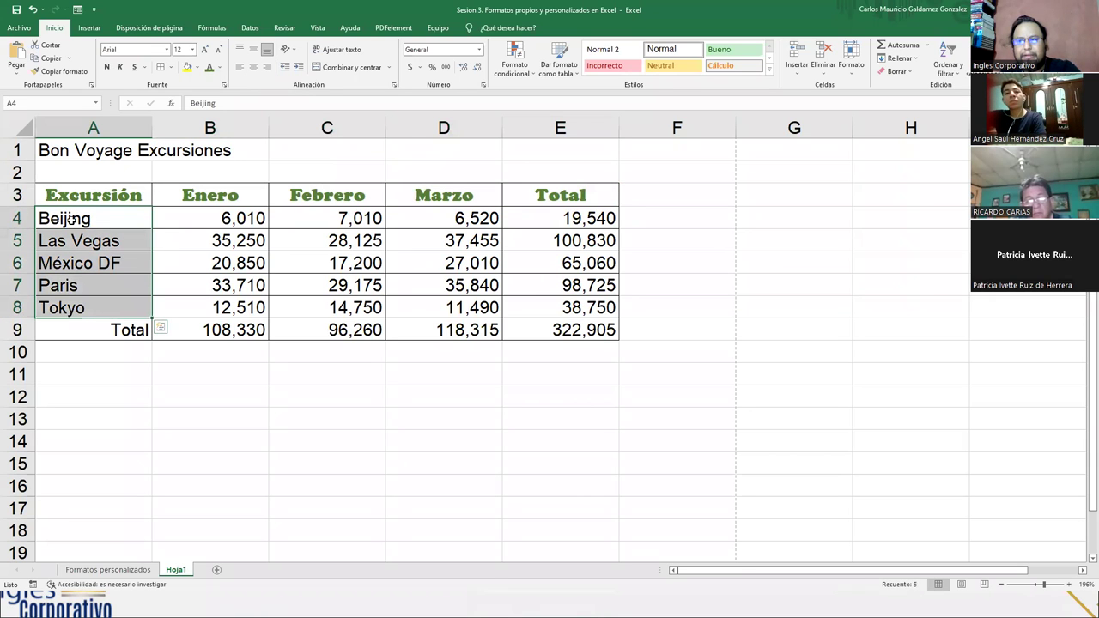
left_click_drag(72, 219, 85, 301)
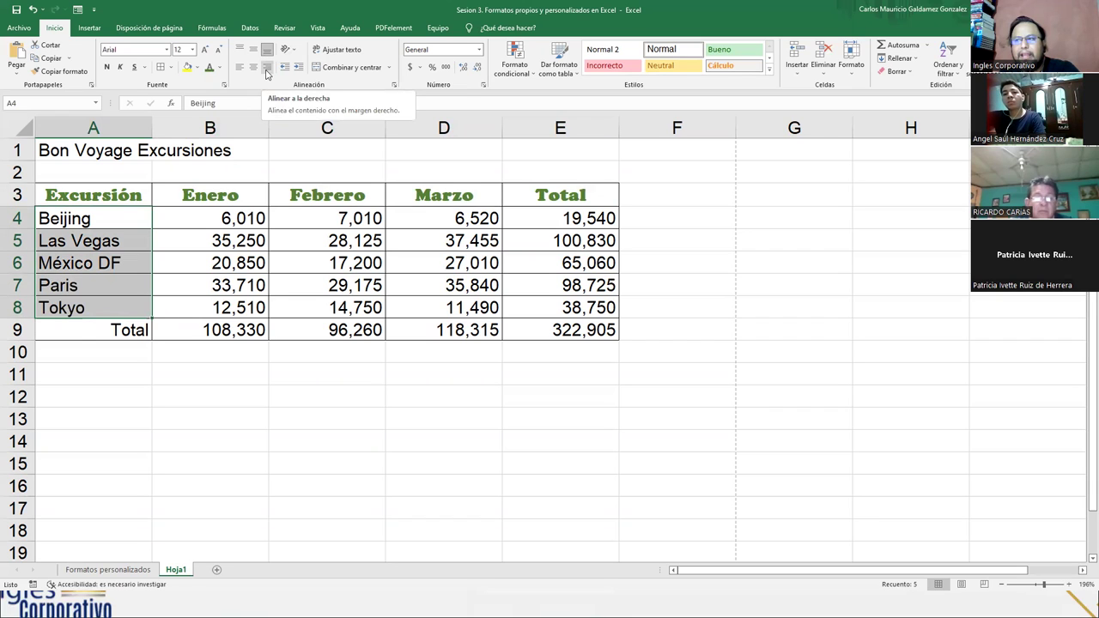
left_click(266, 68)
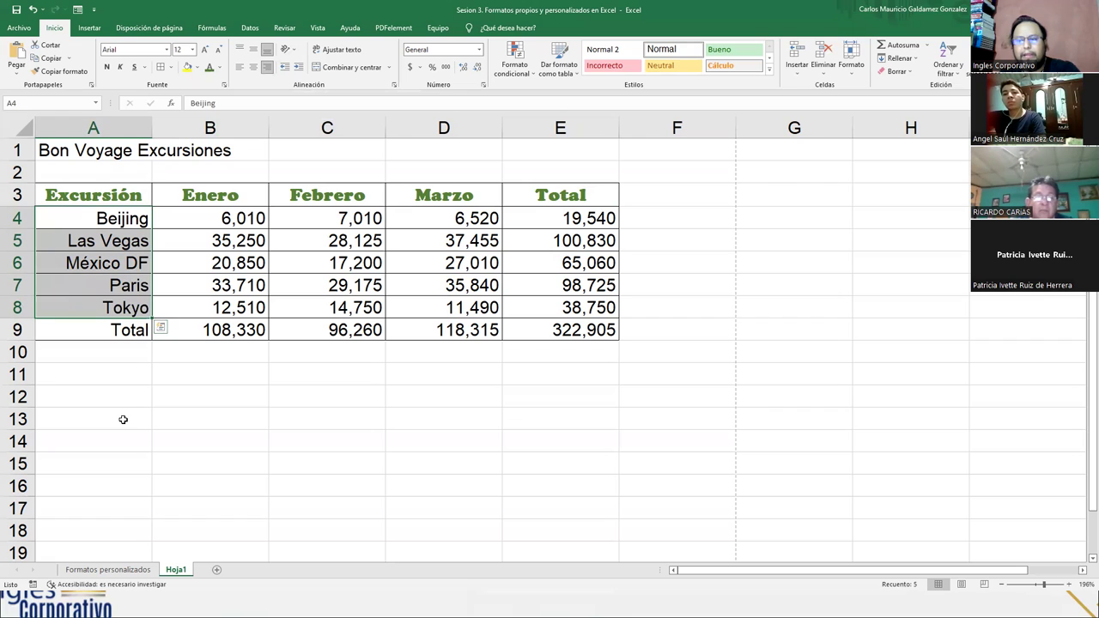
left_click(120, 69)
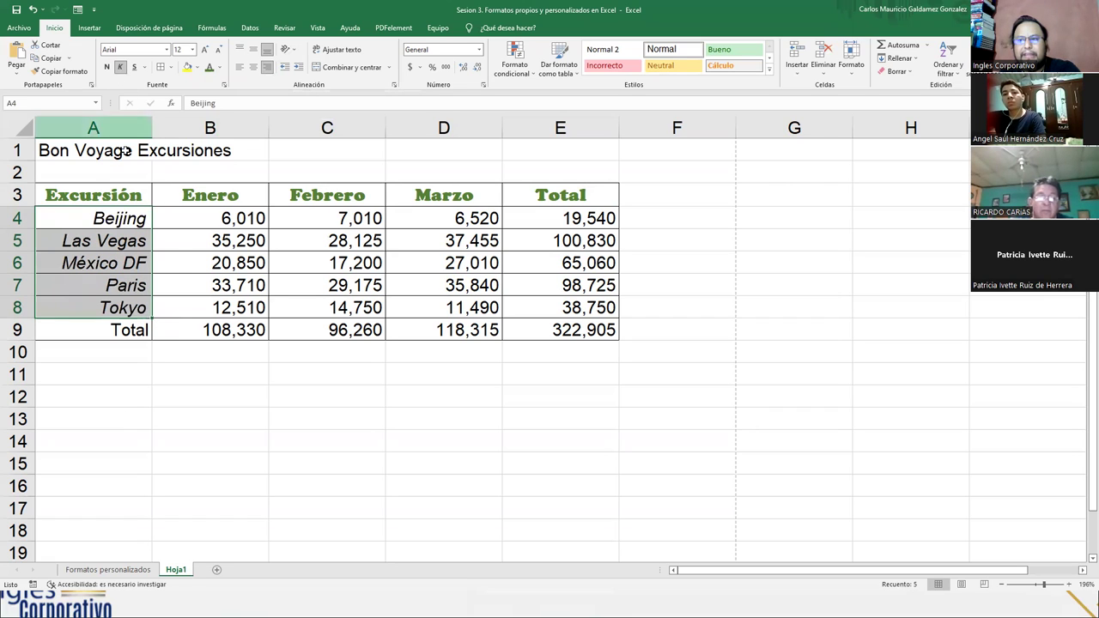
Set the font of the destination names in A4:A8 to Elephant
left_click(167, 50)
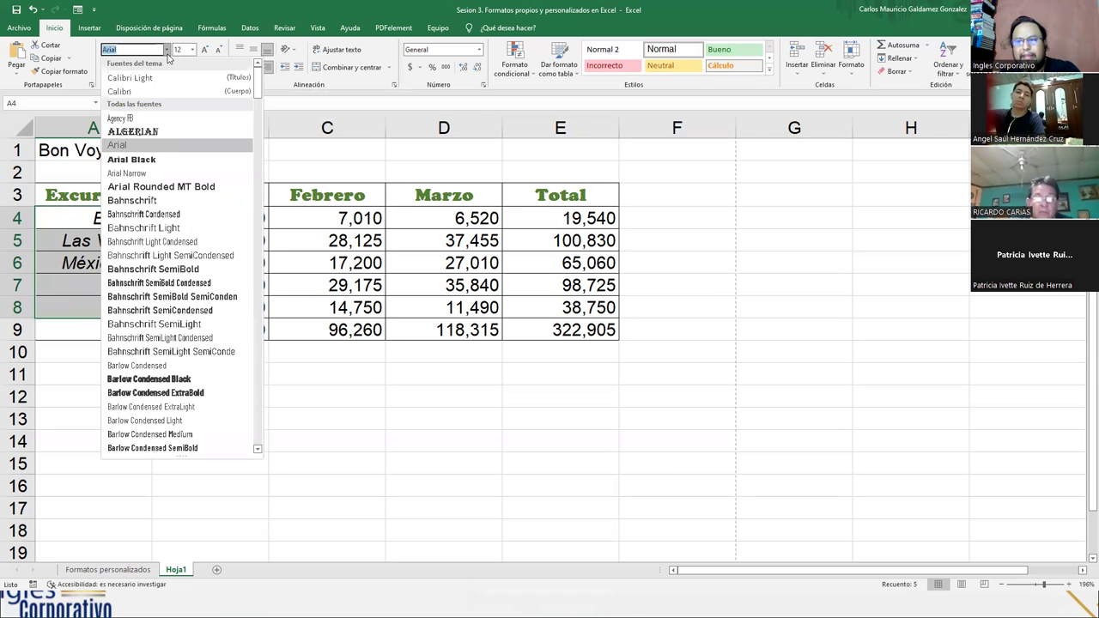
scroll(188, 292, "down", 5)
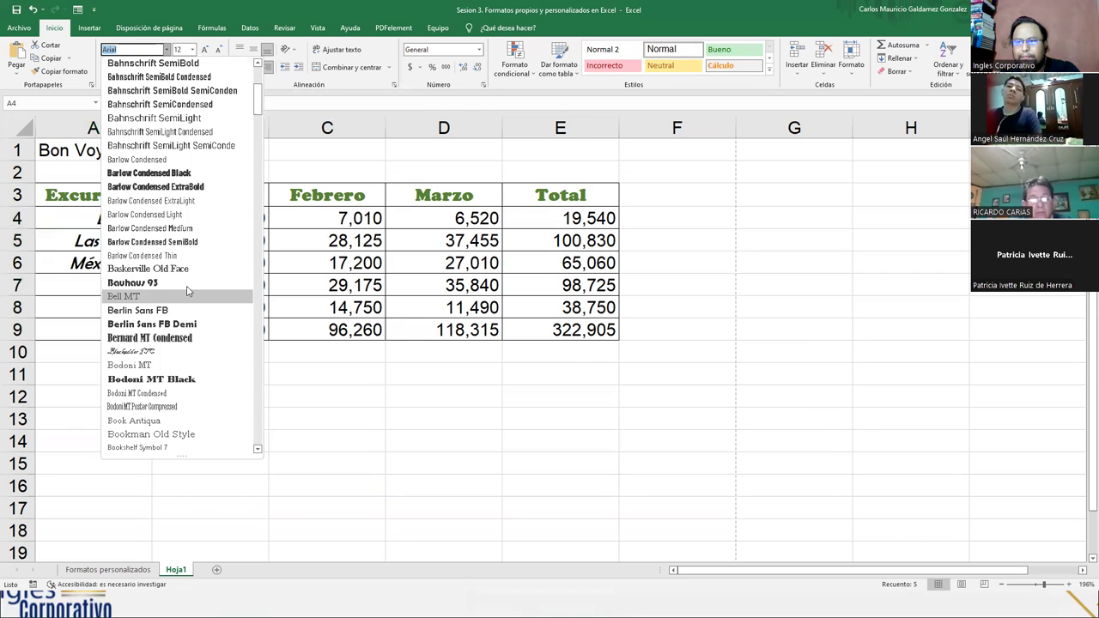
scroll(188, 292, "down", 2)
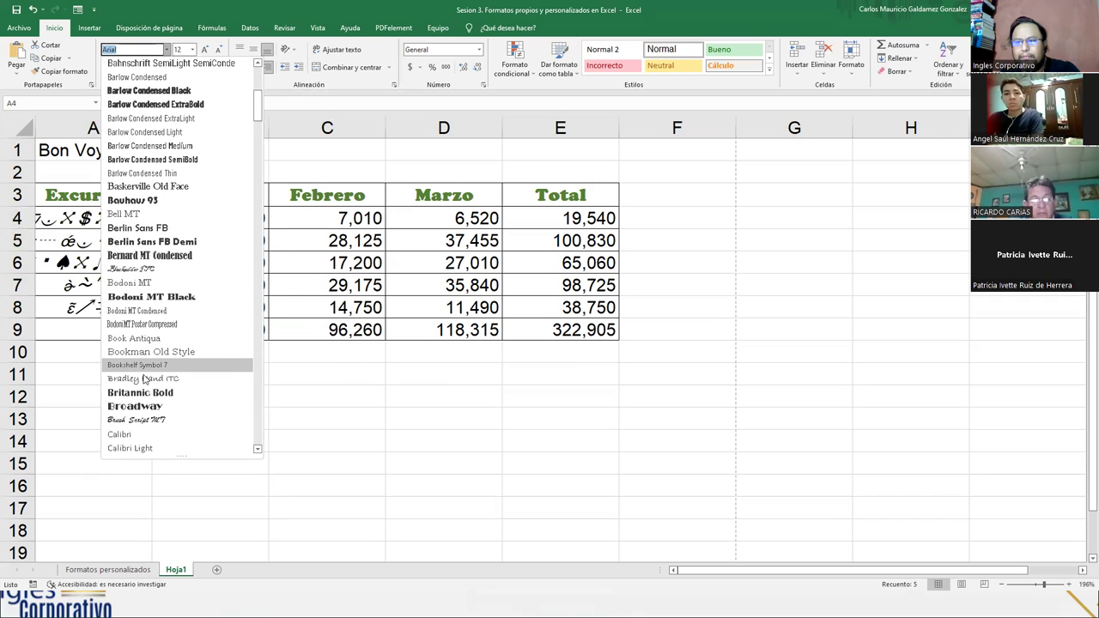
scroll(146, 382, "down", 7)
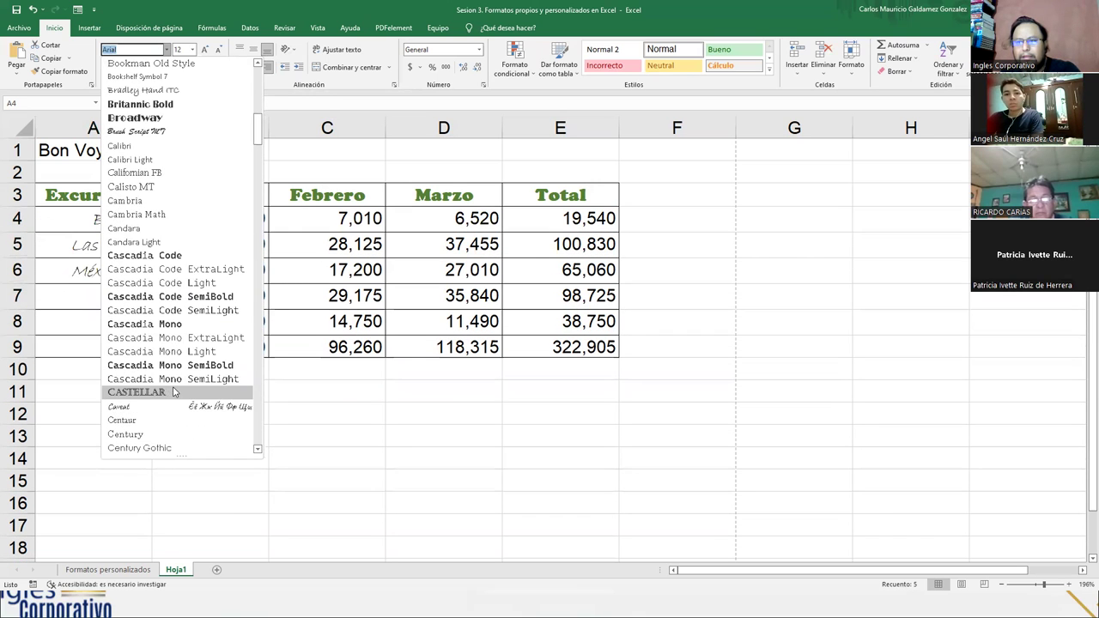
scroll(174, 391, "down", 5)
scroll(182, 384, "down", 7)
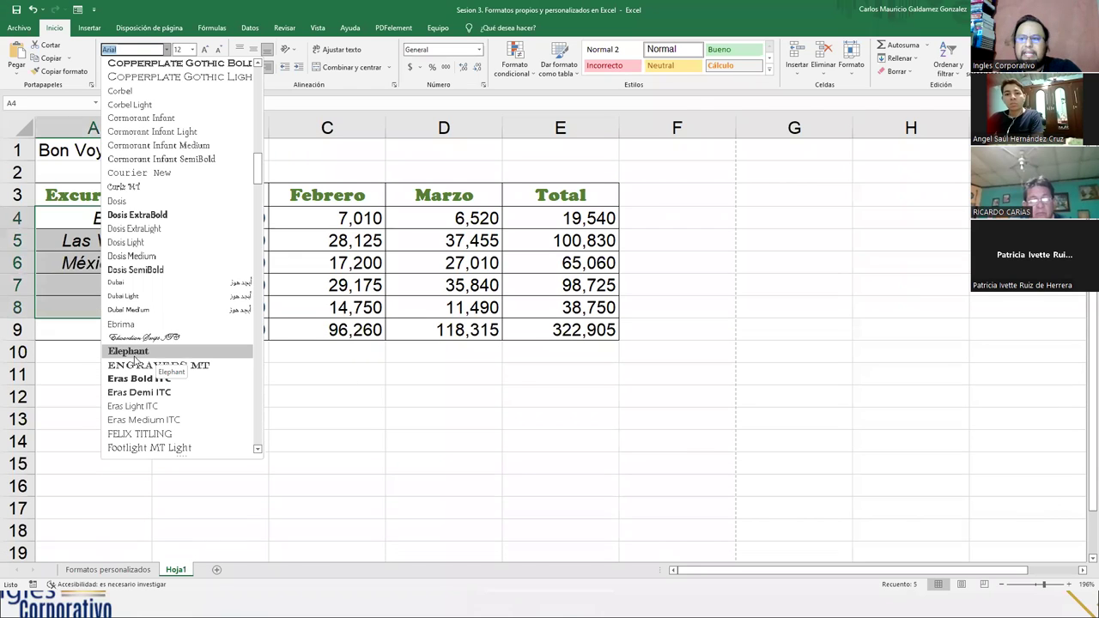
left_click(133, 352)
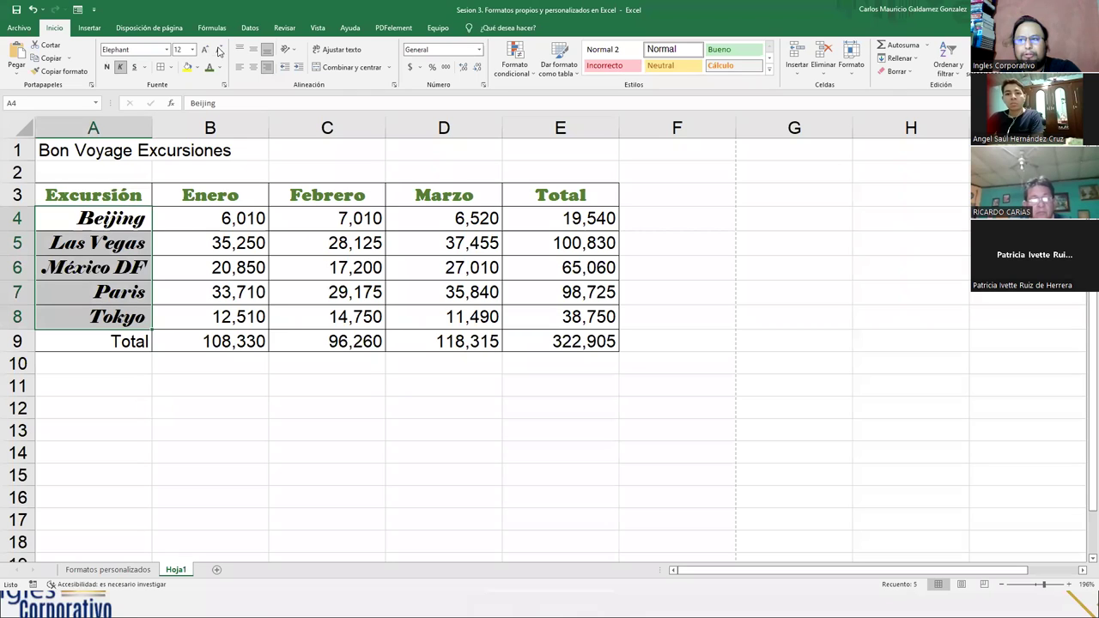
Reduce the font size of the destination names in A4:A8 to 8
left_click(142, 193)
left_click_drag(142, 193, 532, 196)
left_click_drag(112, 218, 117, 317)
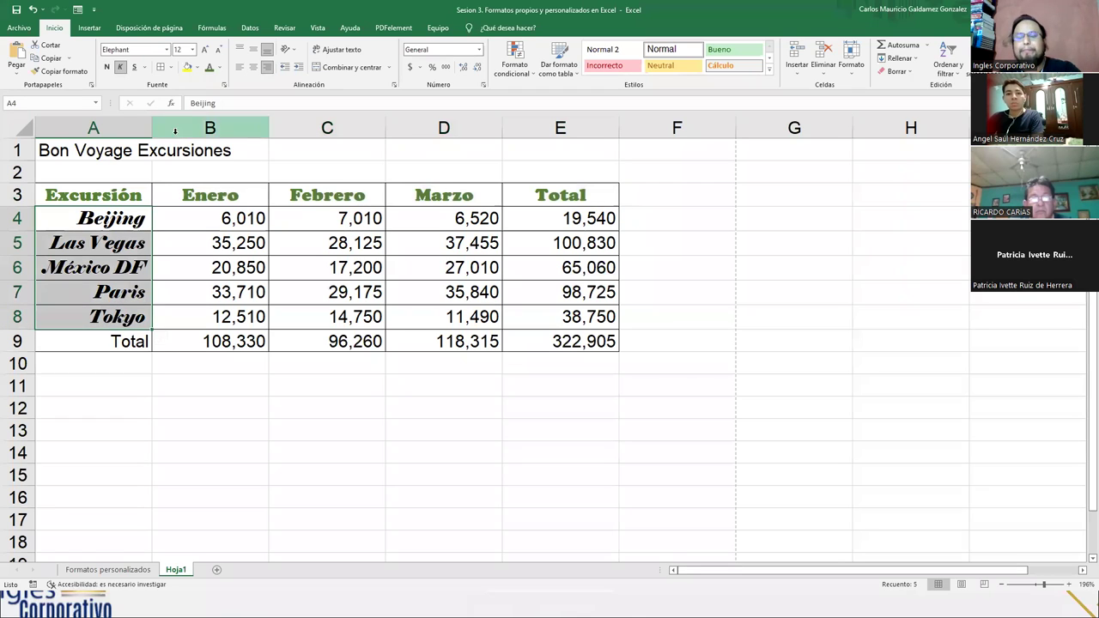
left_click(192, 49)
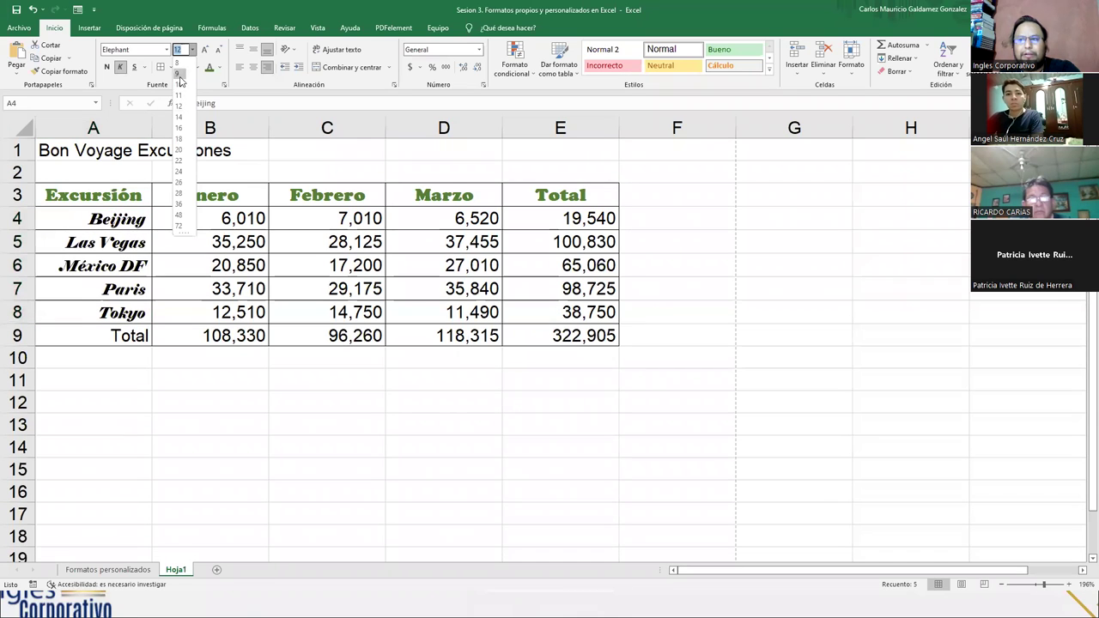
left_click(216, 7)
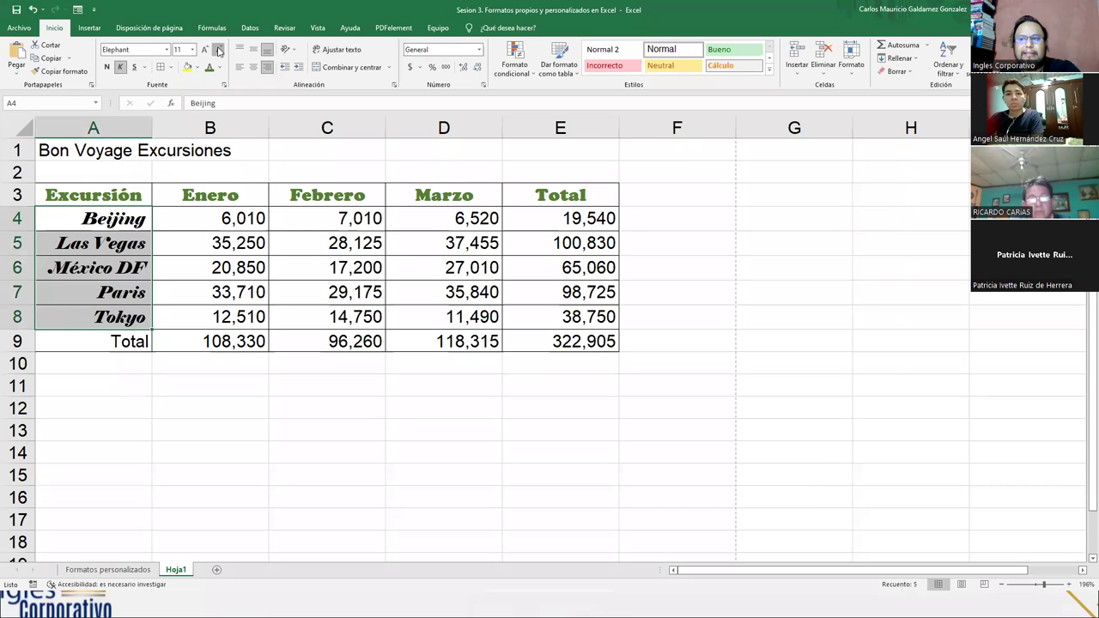
left_click(218, 52)
left_click(218, 52)
left_click(218, 52)
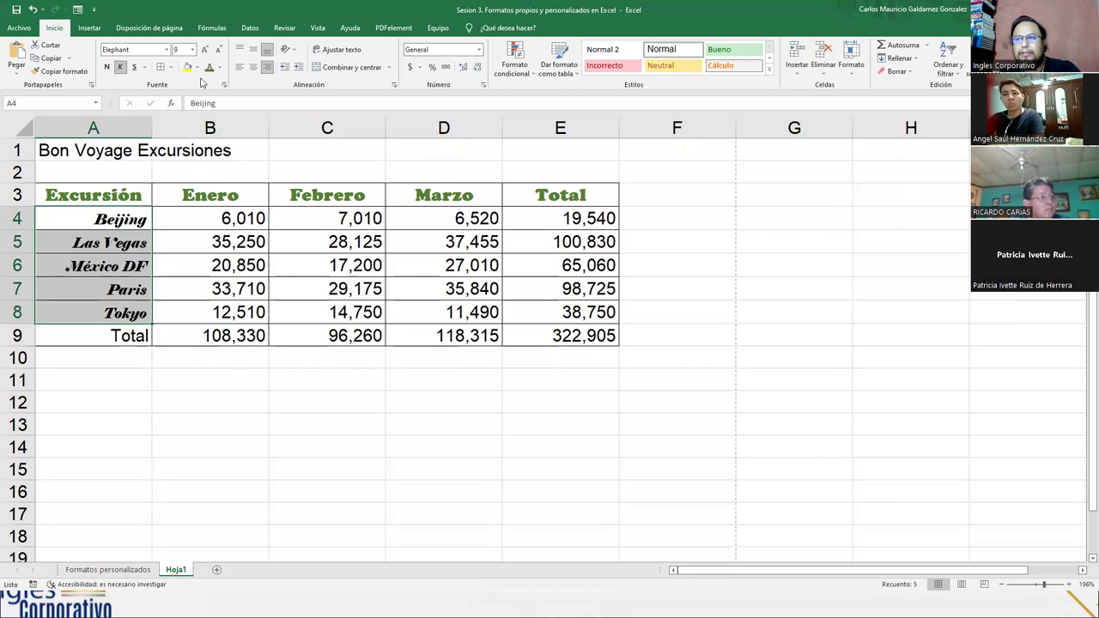
left_click(218, 49)
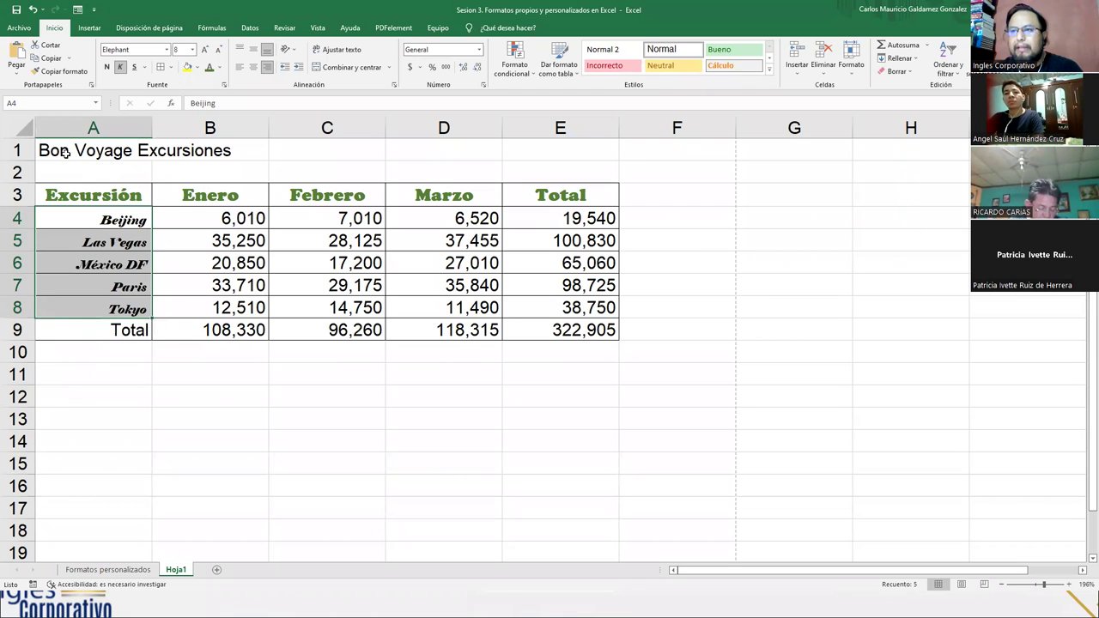
left_click(67, 157)
key("F2")
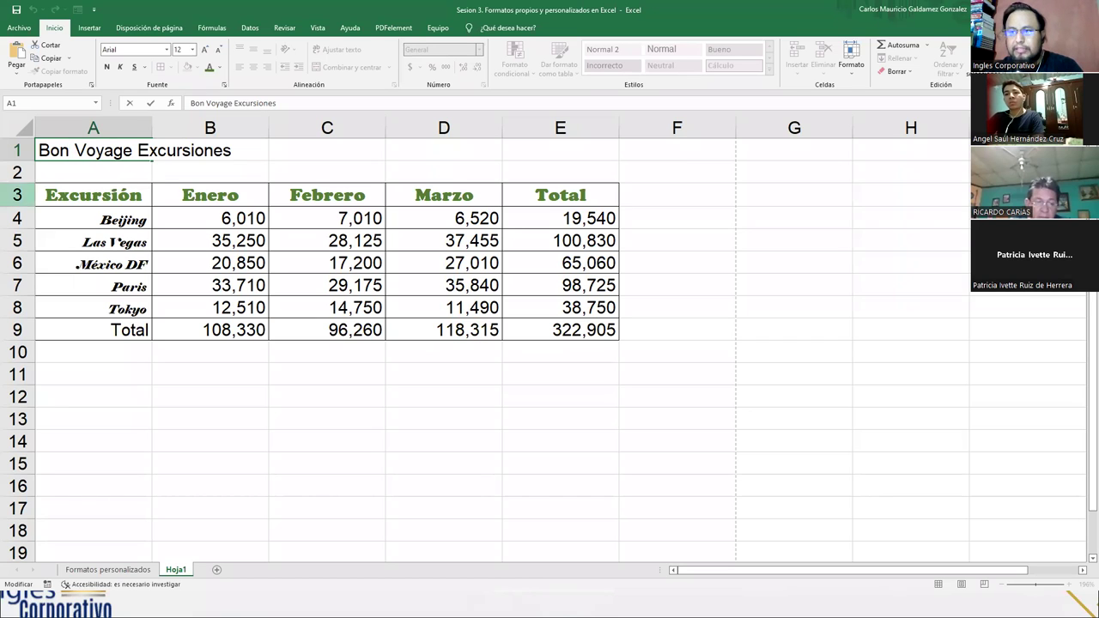
left_click_drag(39, 150, 126, 152)
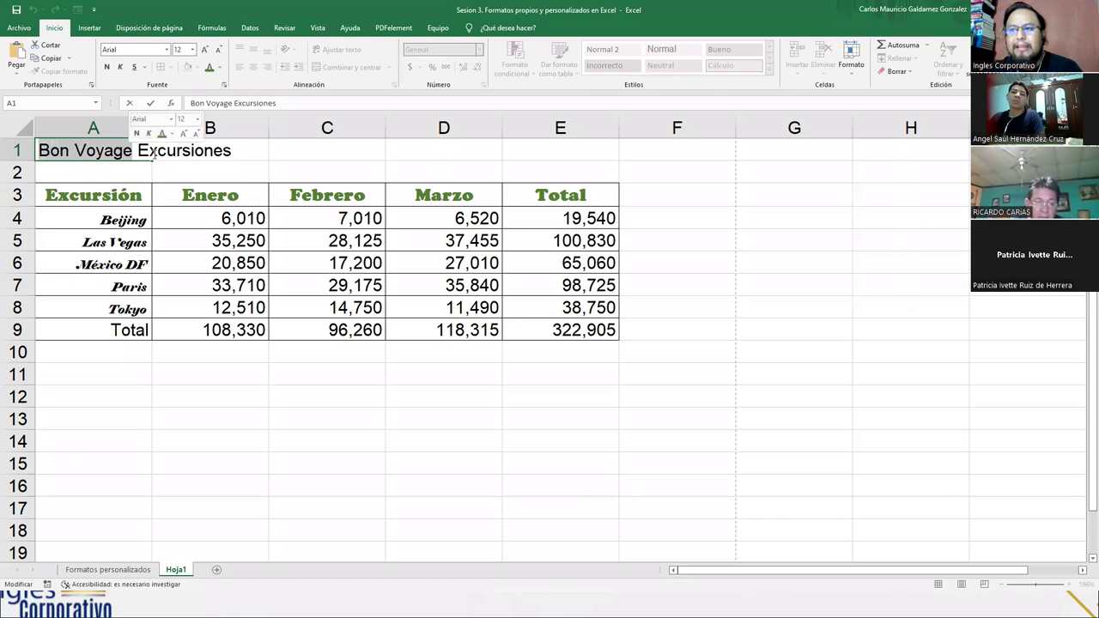
left_click(135, 151)
key("shift+End")
left_click(126, 177)
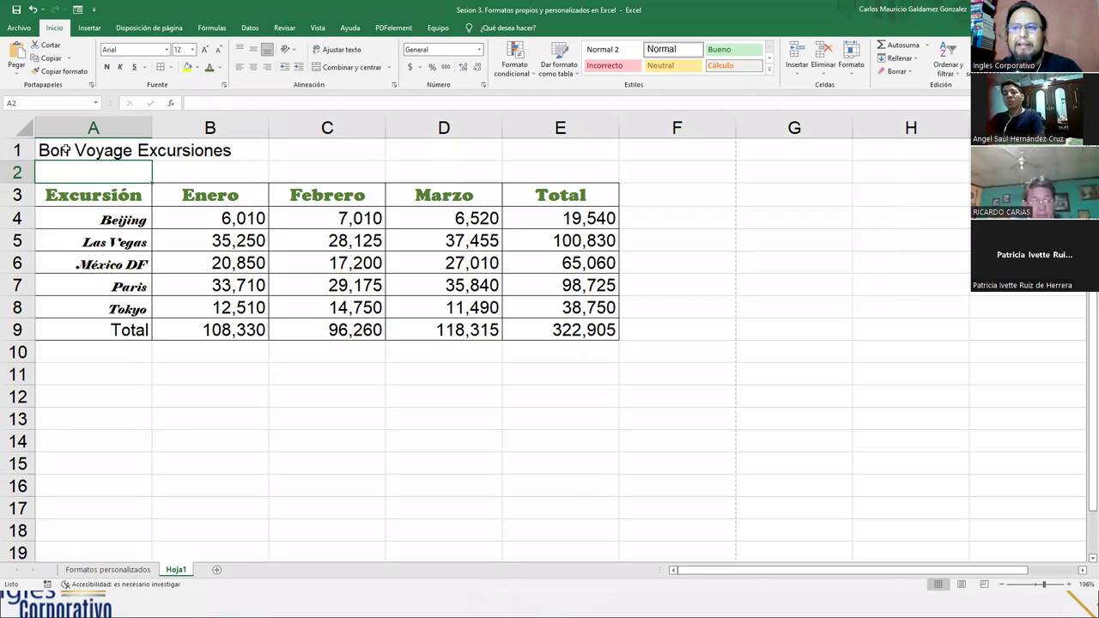
Make only the words Bon Voyage in the A1 title bold and set their font to Brush Script MT
left_click(65, 151)
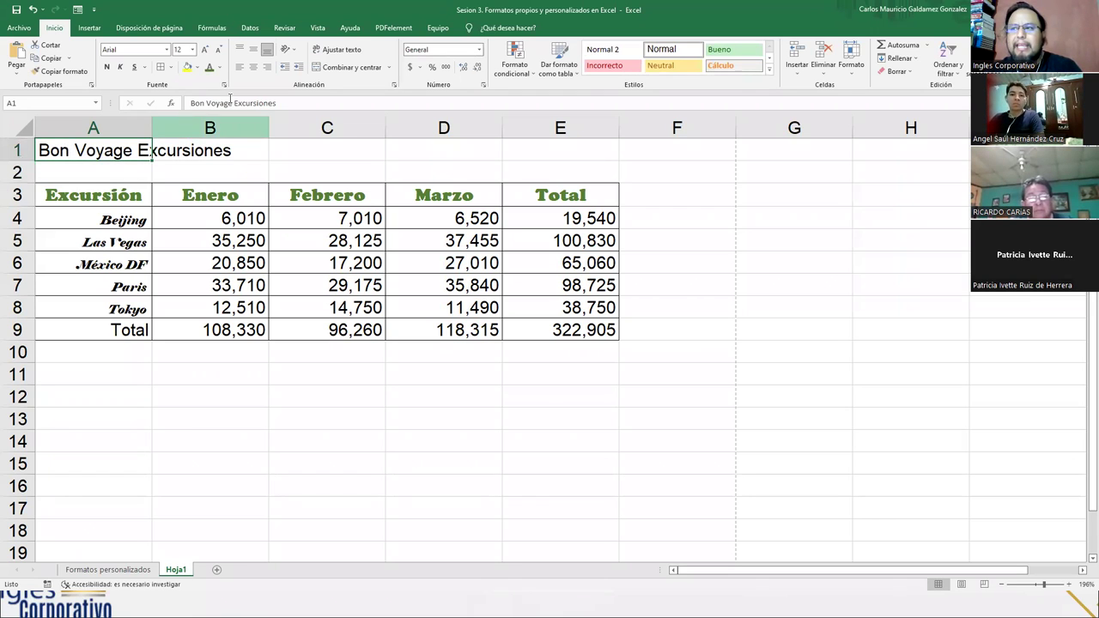
left_click_drag(233, 103, 190, 103)
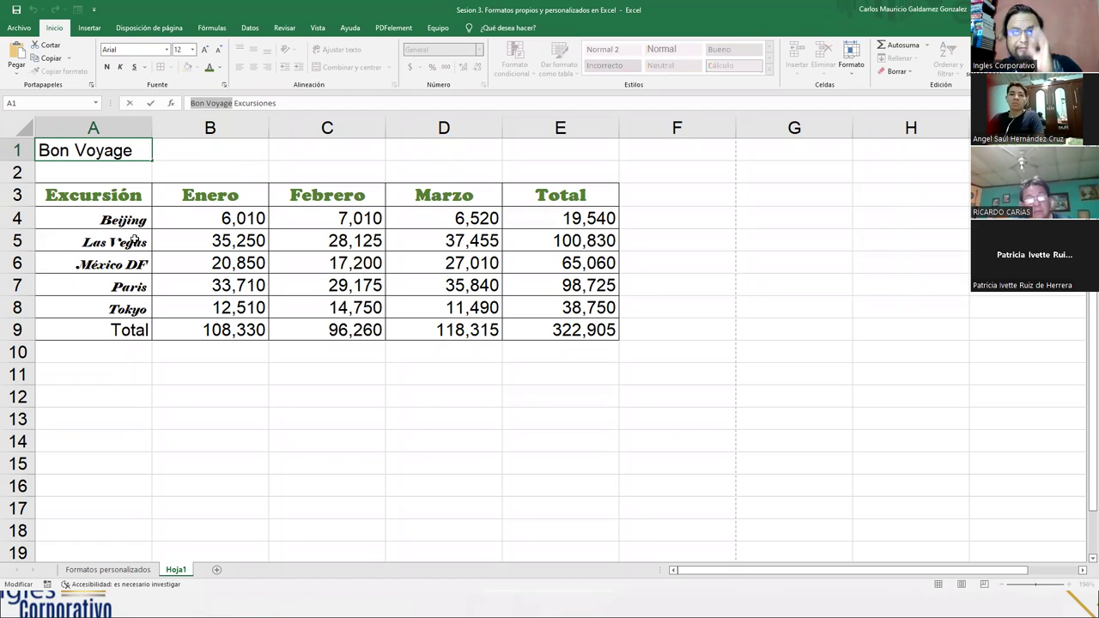
left_click(108, 67)
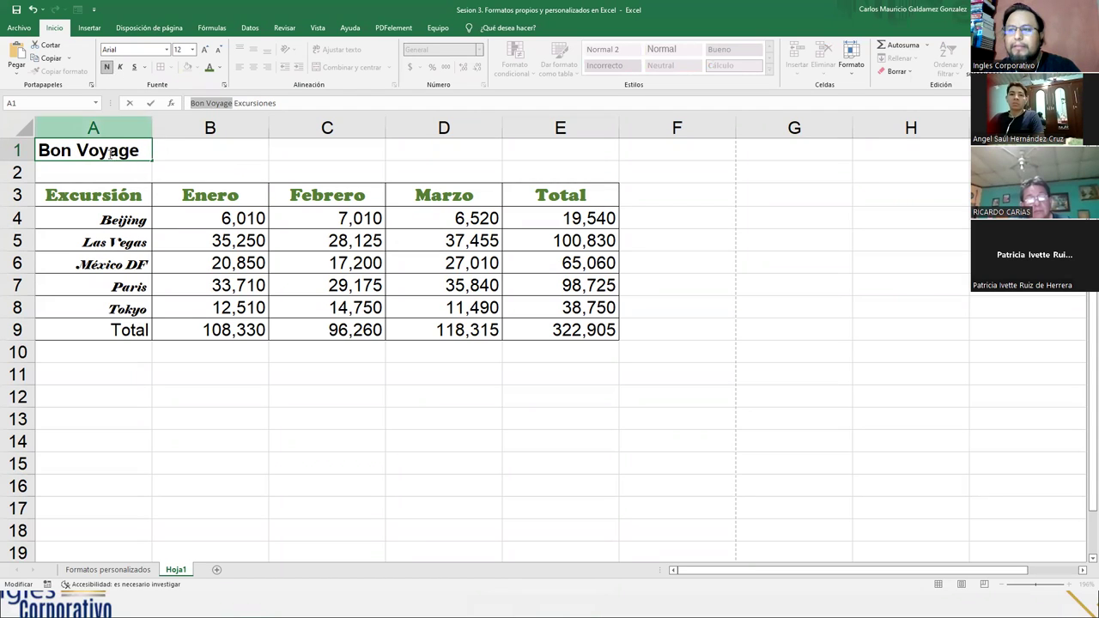
left_click(166, 49)
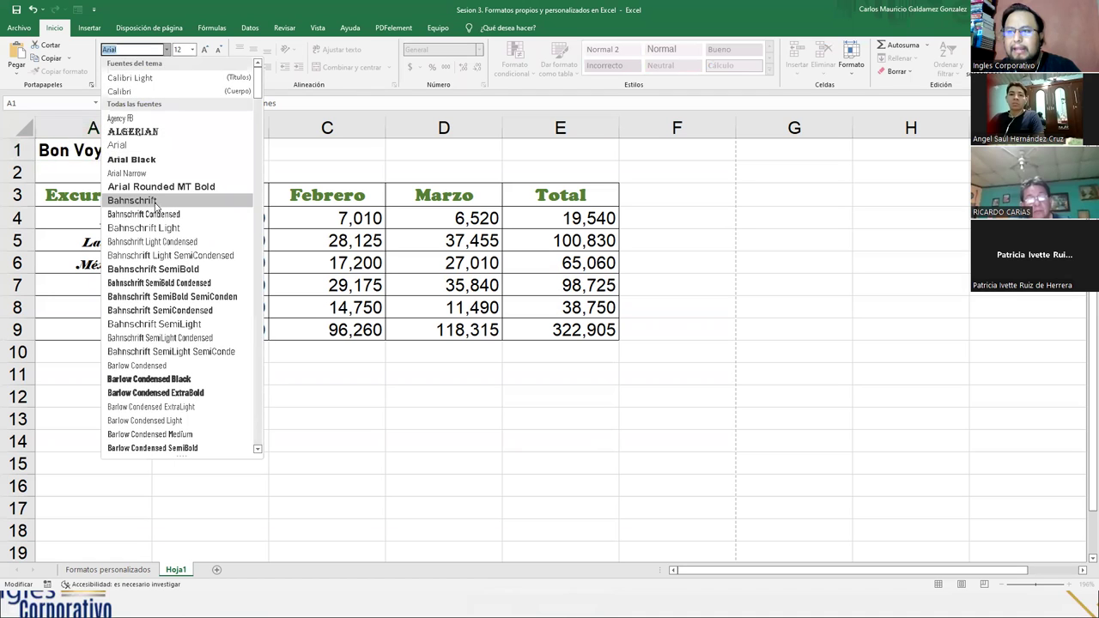
scroll(170, 240, "down", 3)
scroll(170, 243, "down", 8)
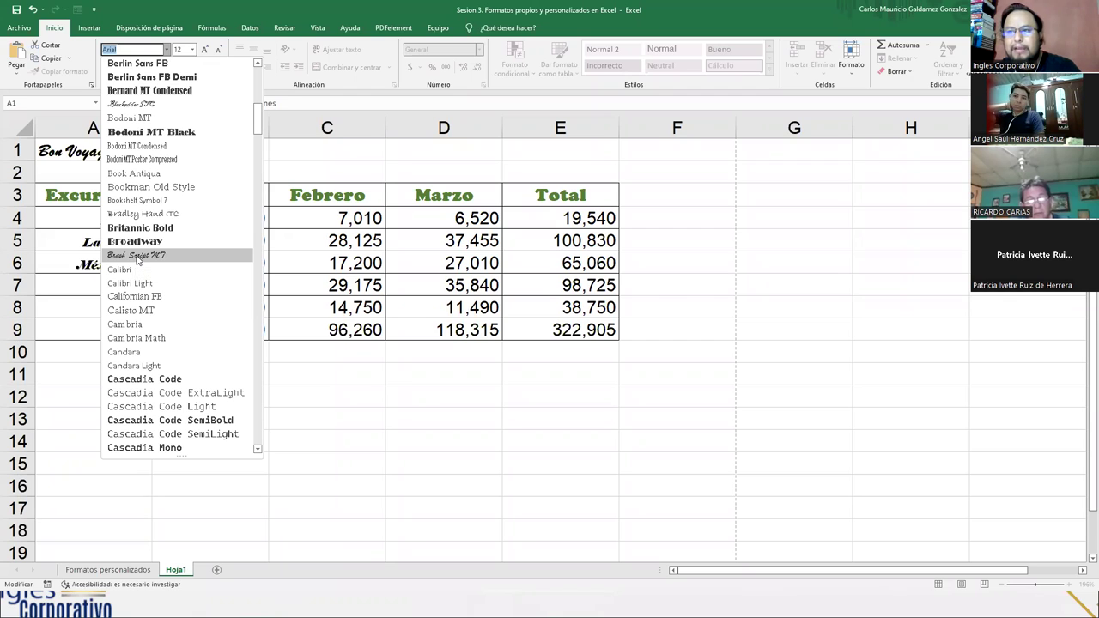
left_click(137, 258)
Increase the font size of the words Bon Voyage in A1 to 18 and commit the cell edit
left_click(202, 51)
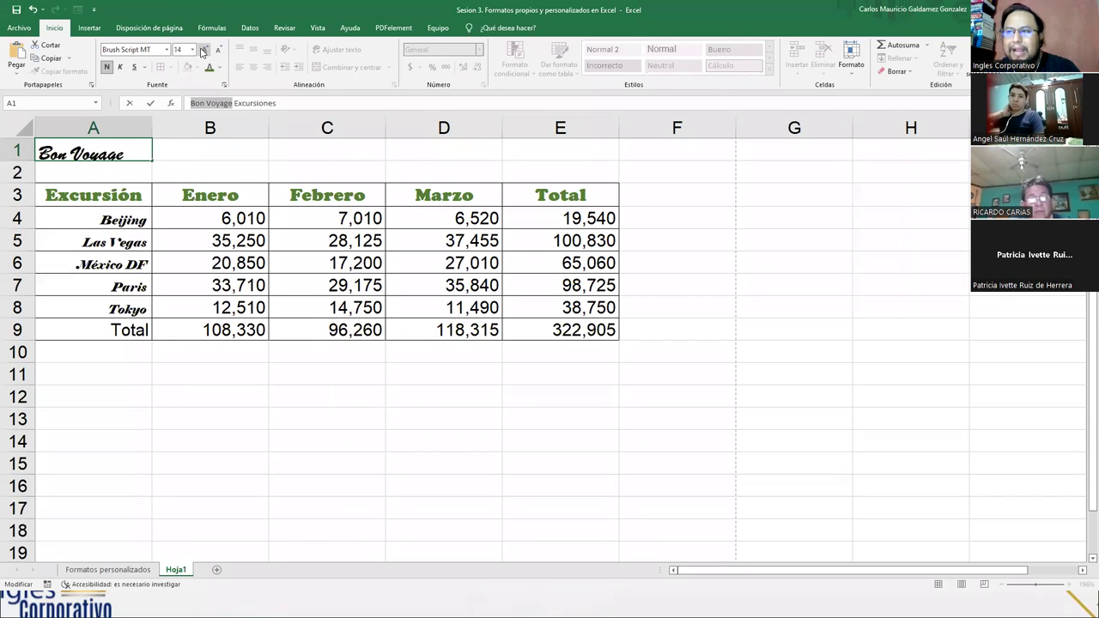
left_click(203, 50)
left_click(203, 50)
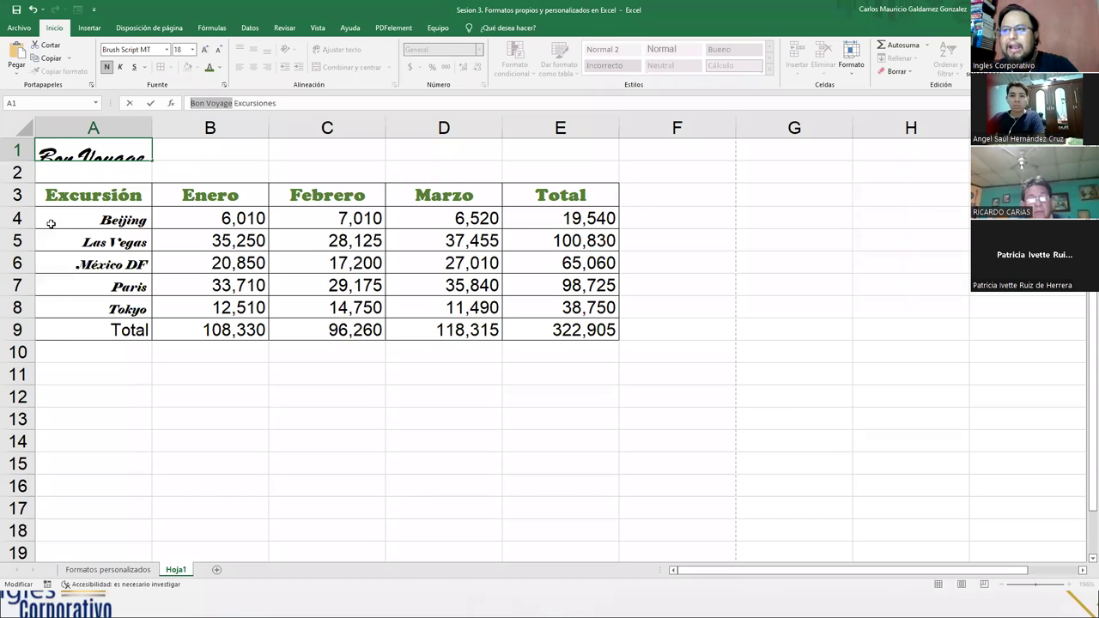
left_click(152, 103)
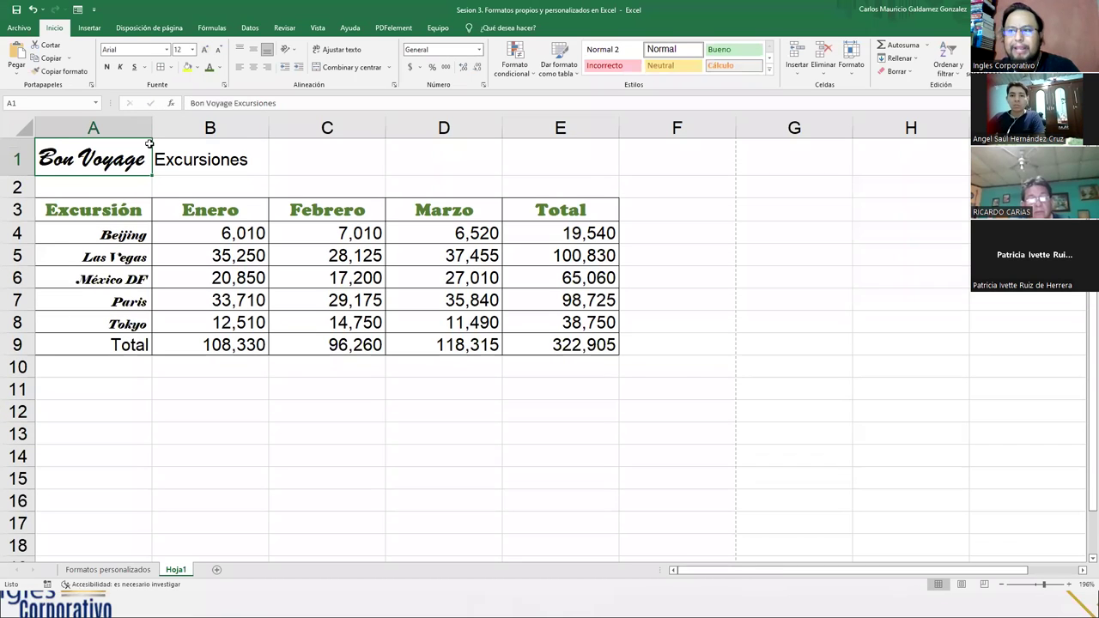
left_click(81, 377)
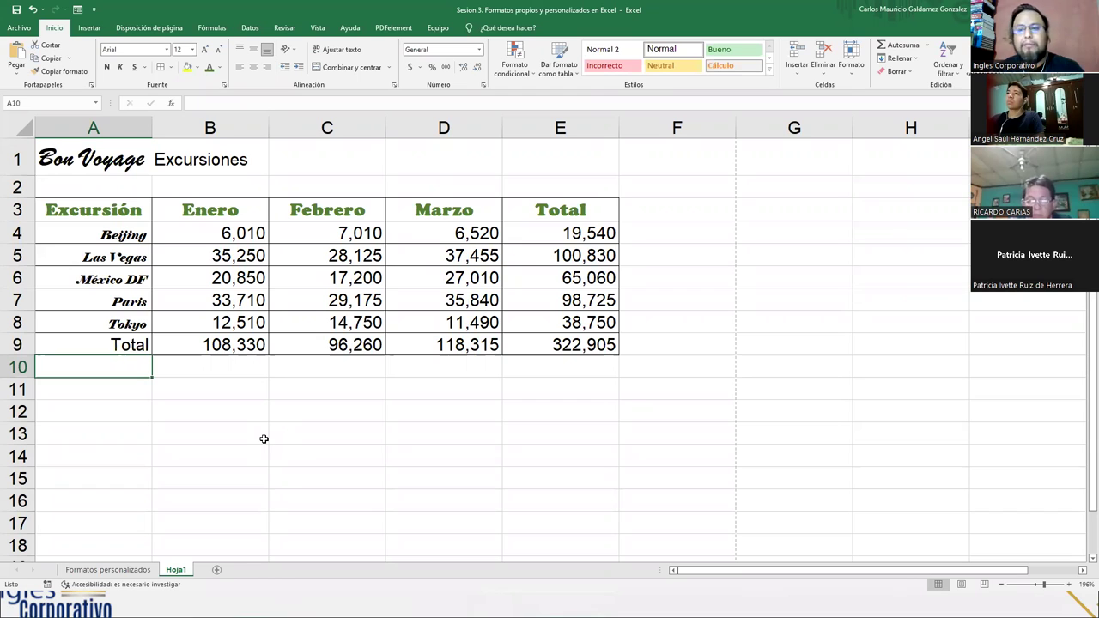
Change the font of the words Bon Voyage in A1 to Edwardian Script ITC and increase their size to 20
left_click(79, 160)
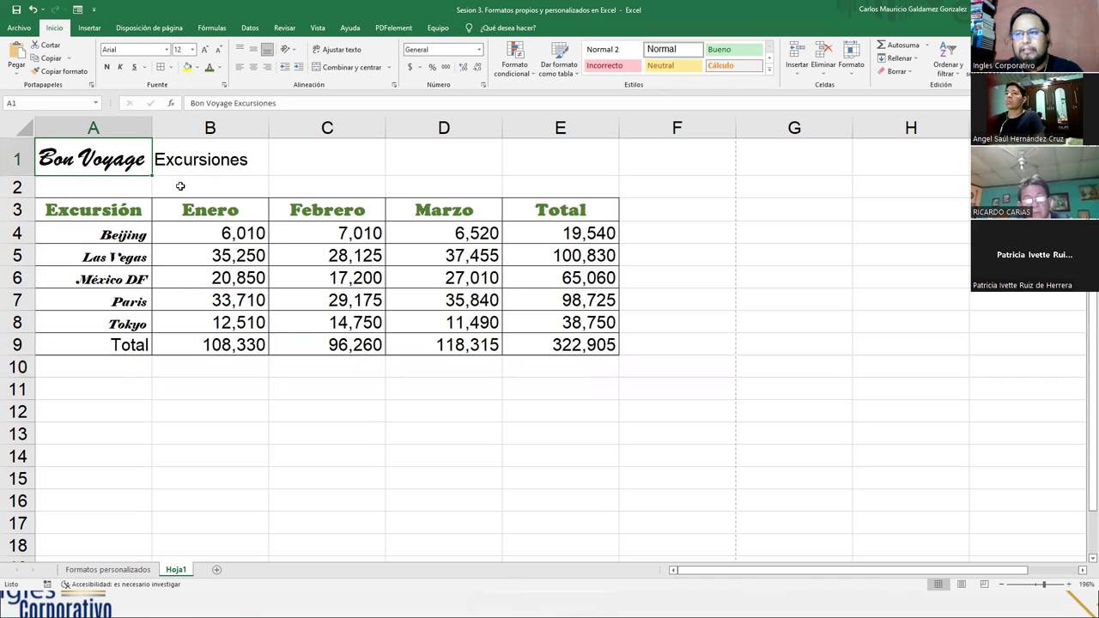
left_click(231, 104)
left_click_drag(231, 104, 190, 104)
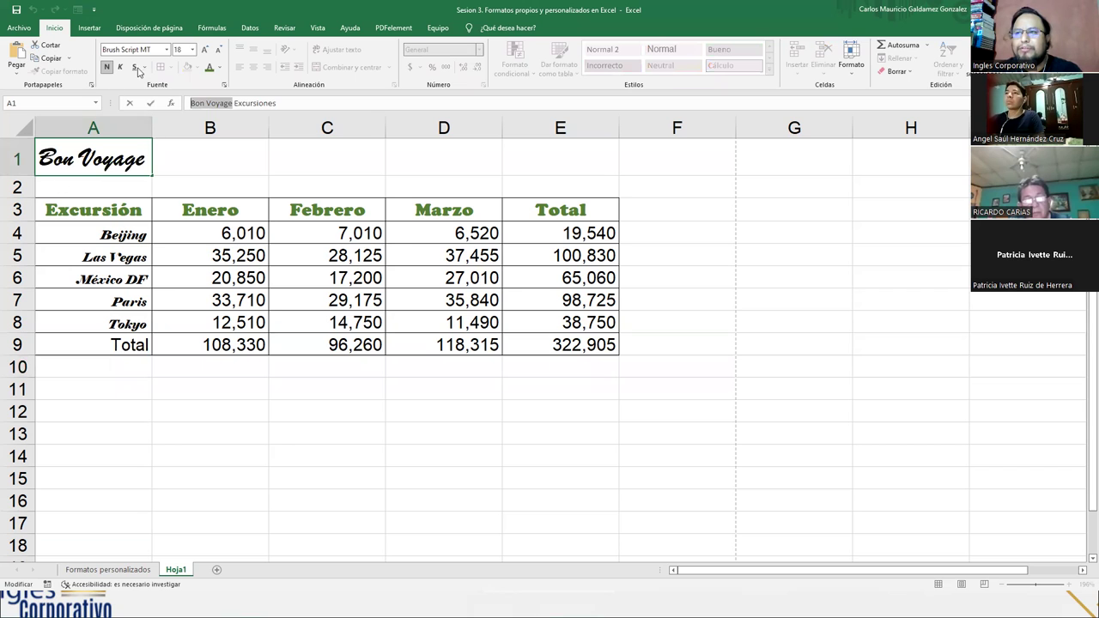
left_click(166, 50)
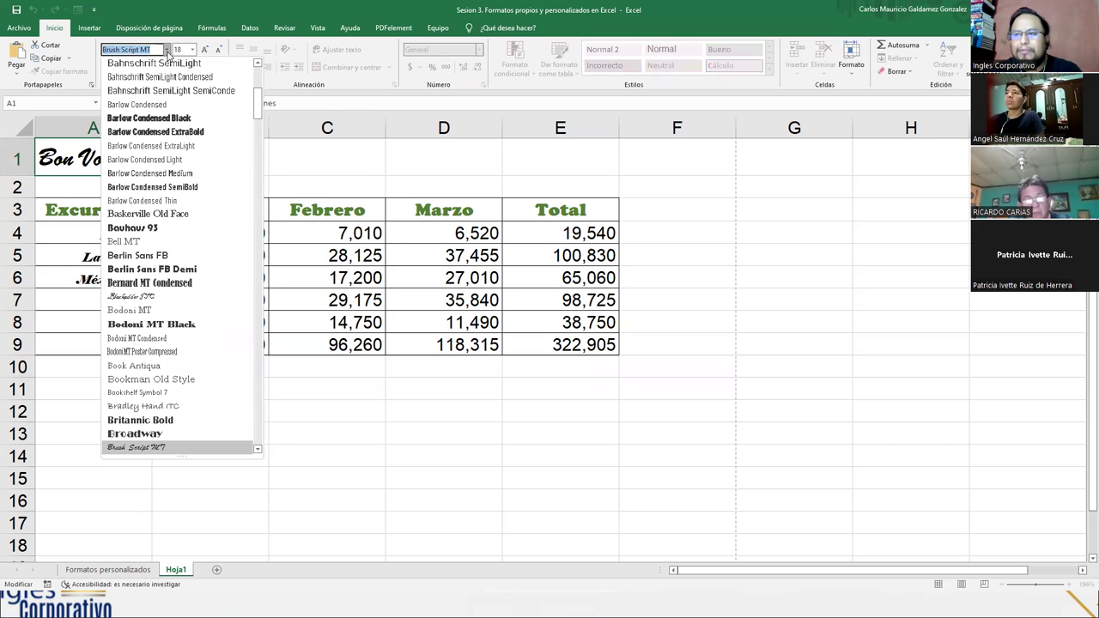
scroll(213, 325, "down", 1)
scroll(213, 325, "down", 15)
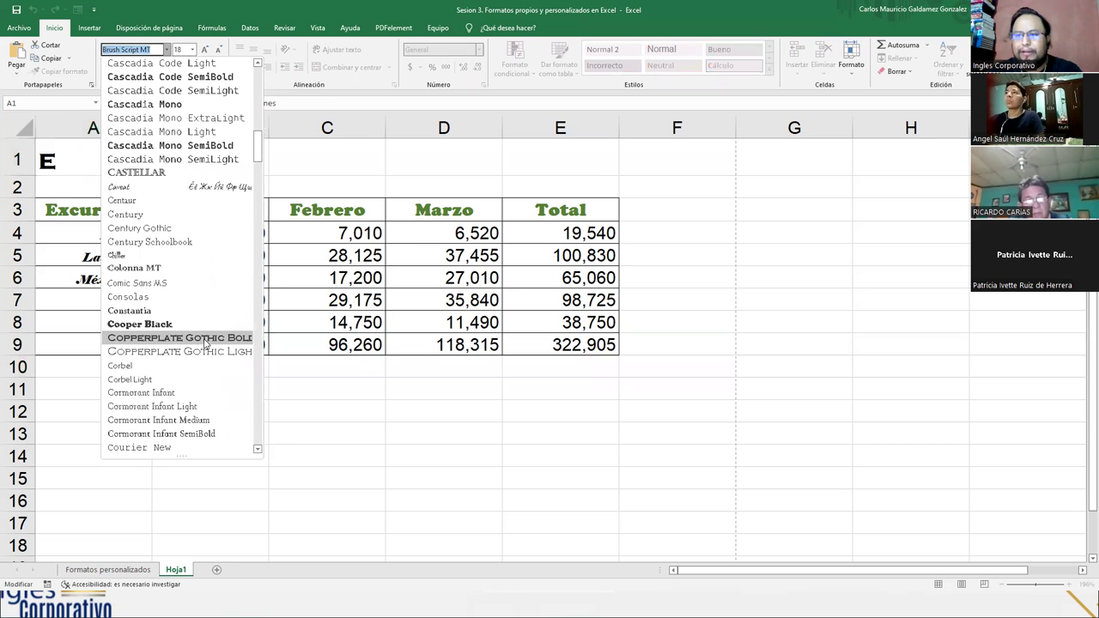
scroll(181, 388, "down", 3)
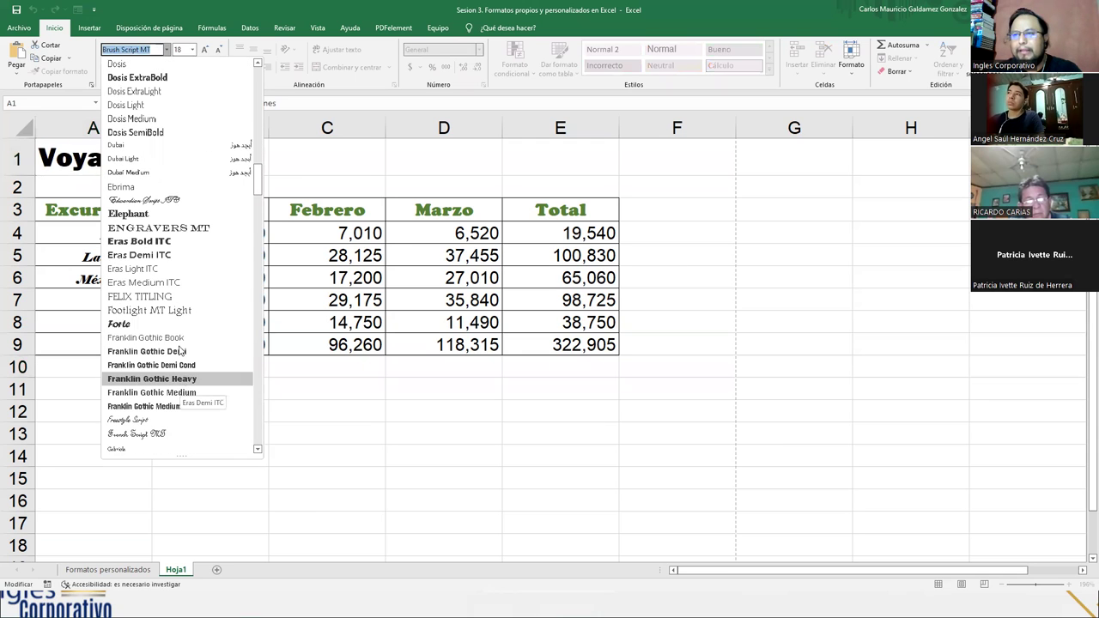
left_click(129, 201)
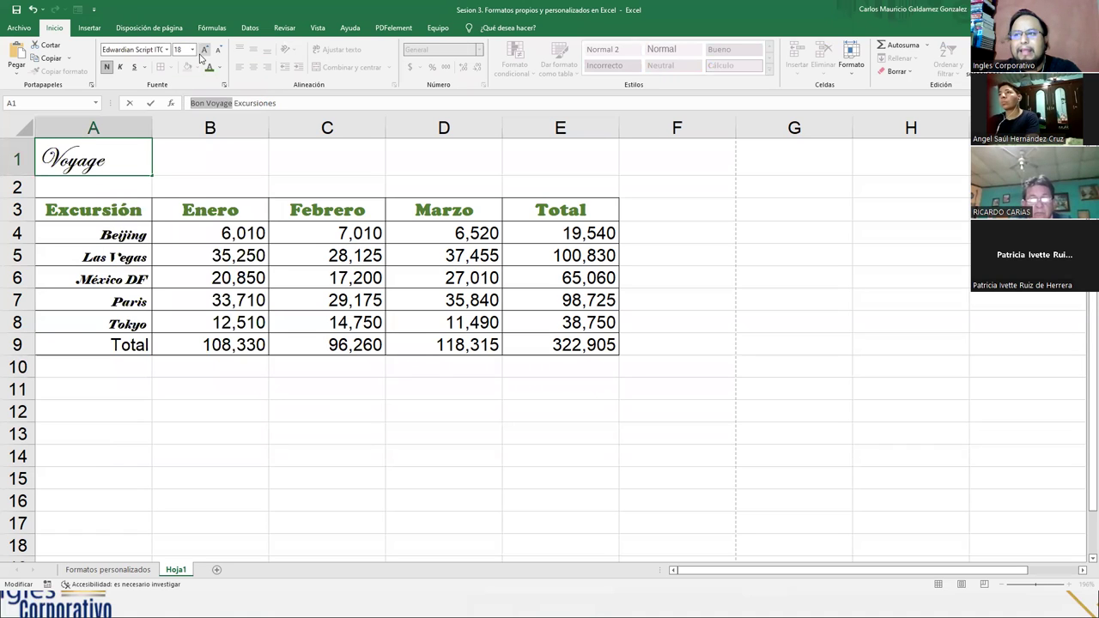
left_click(203, 51)
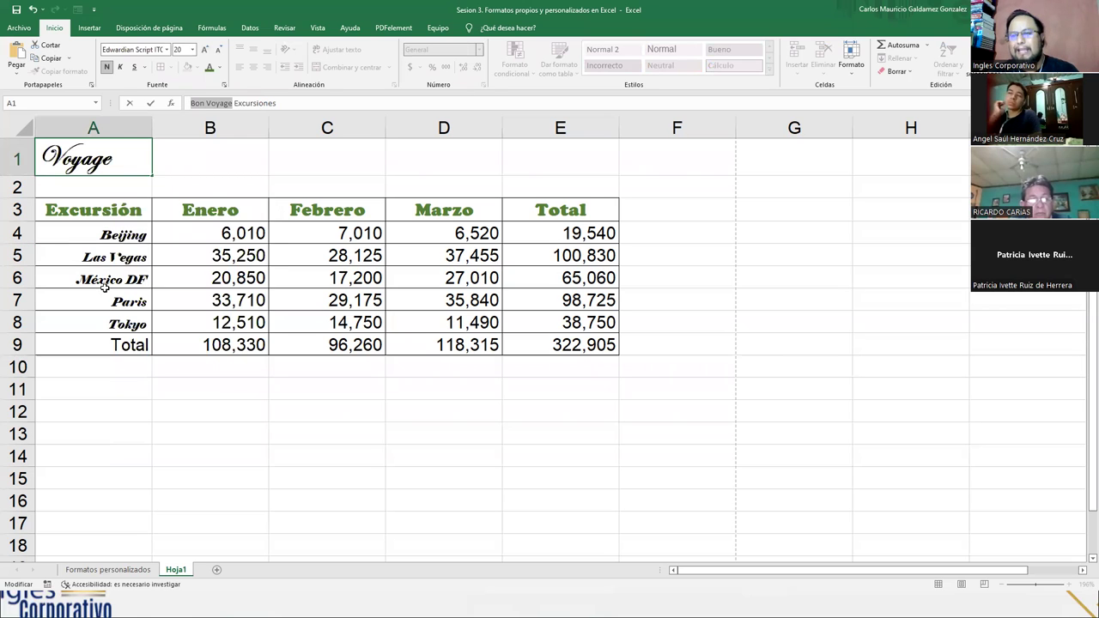
left_click(149, 104)
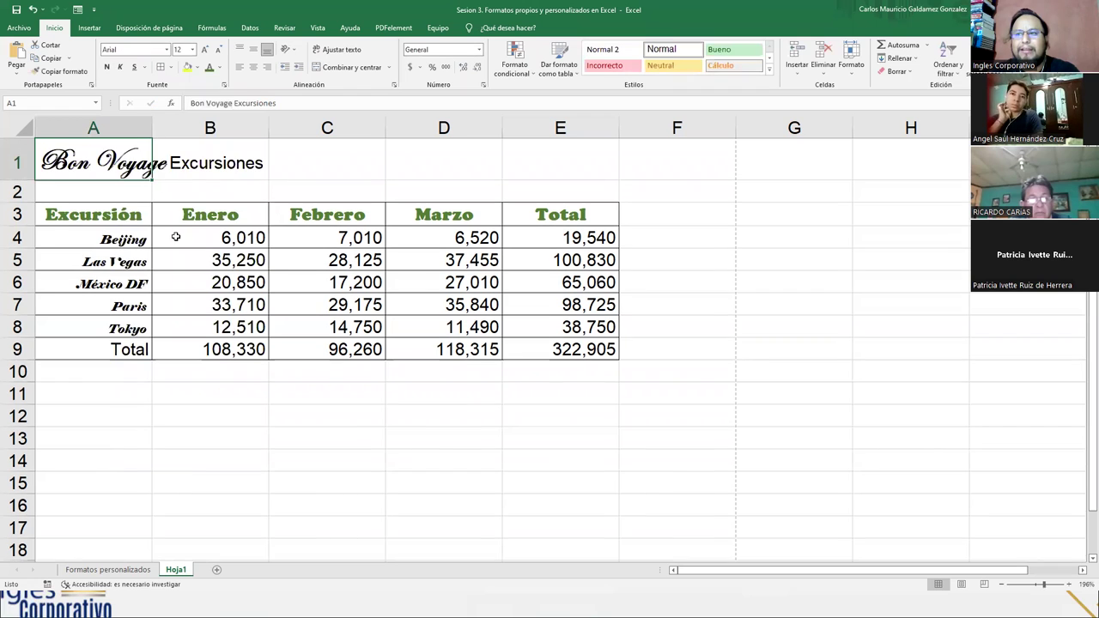
left_click(196, 189)
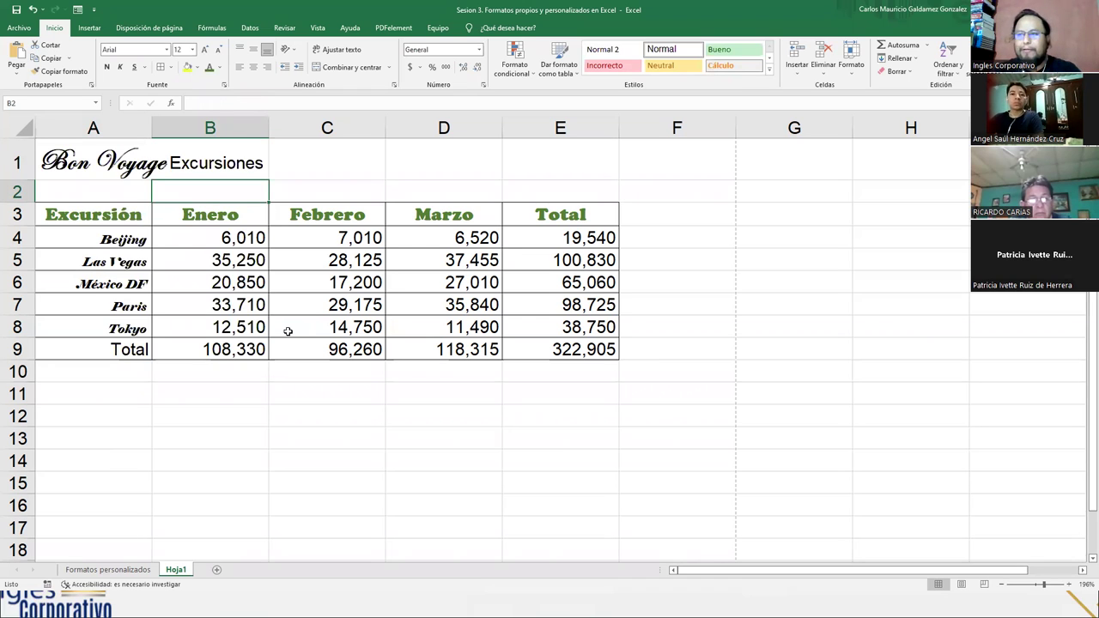
left_click(215, 358)
left_click(201, 395)
scroll(200, 393, "up", 3)
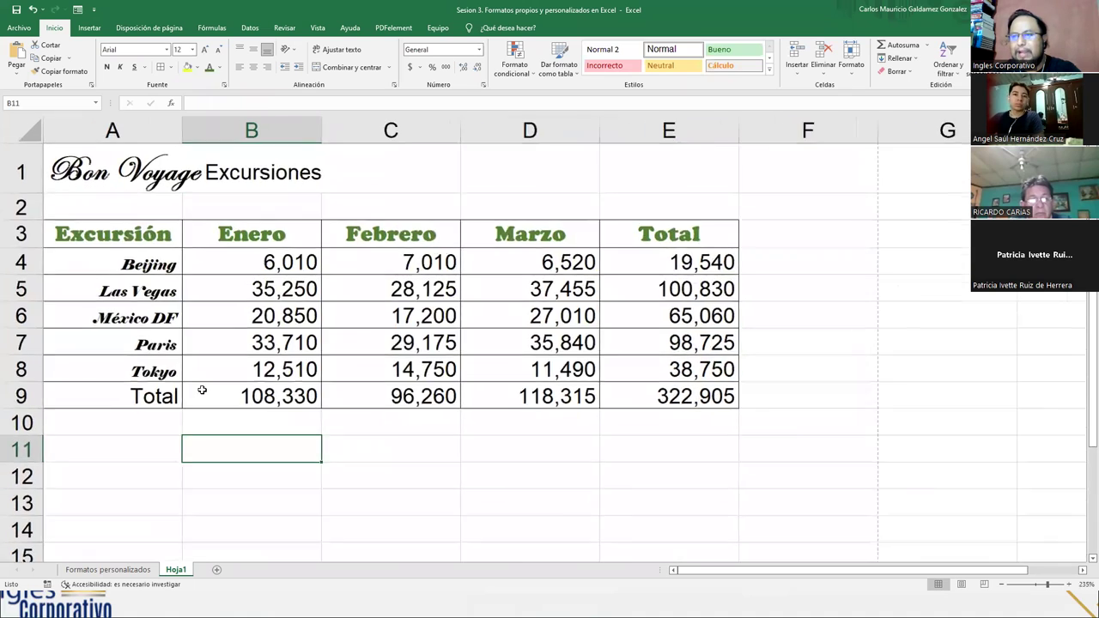
scroll(202, 390, "up", 6)
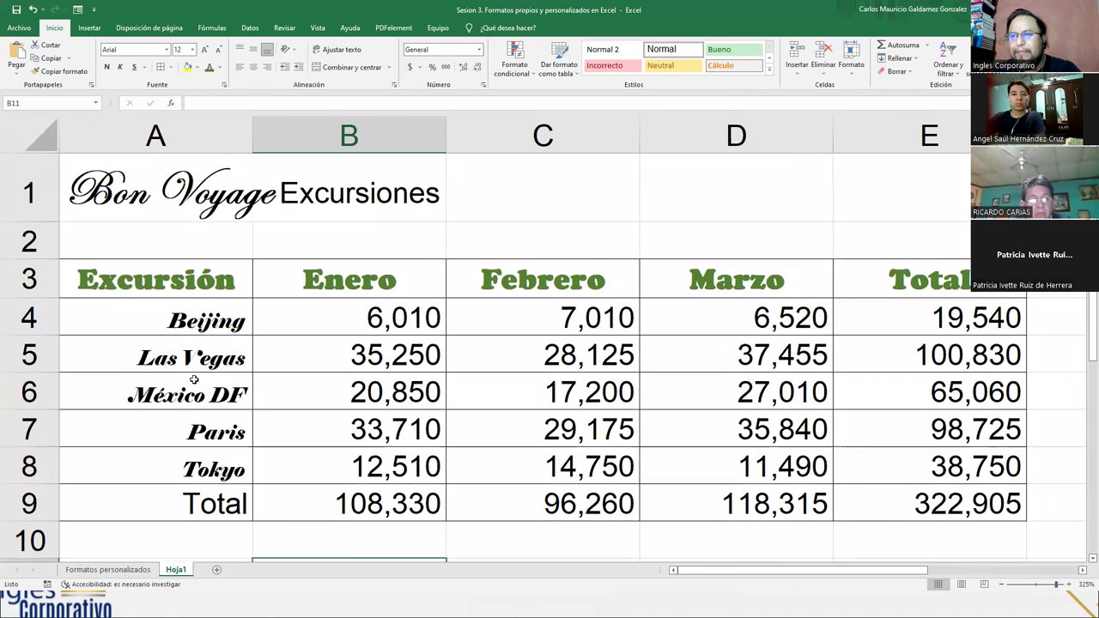
left_click(105, 168)
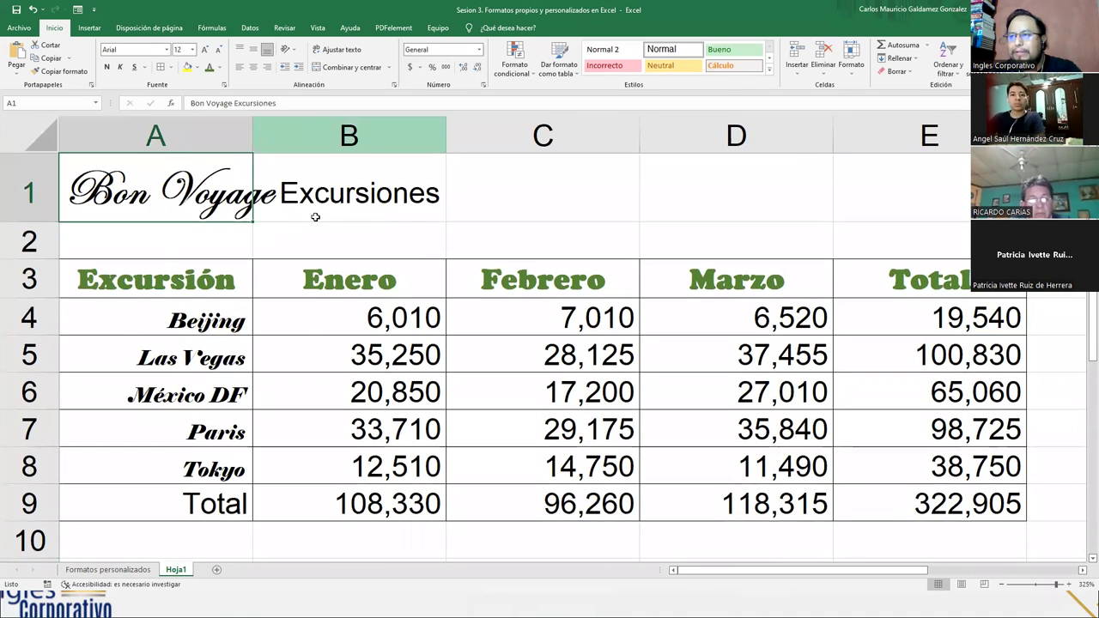
left_click(495, 196)
left_click(325, 251)
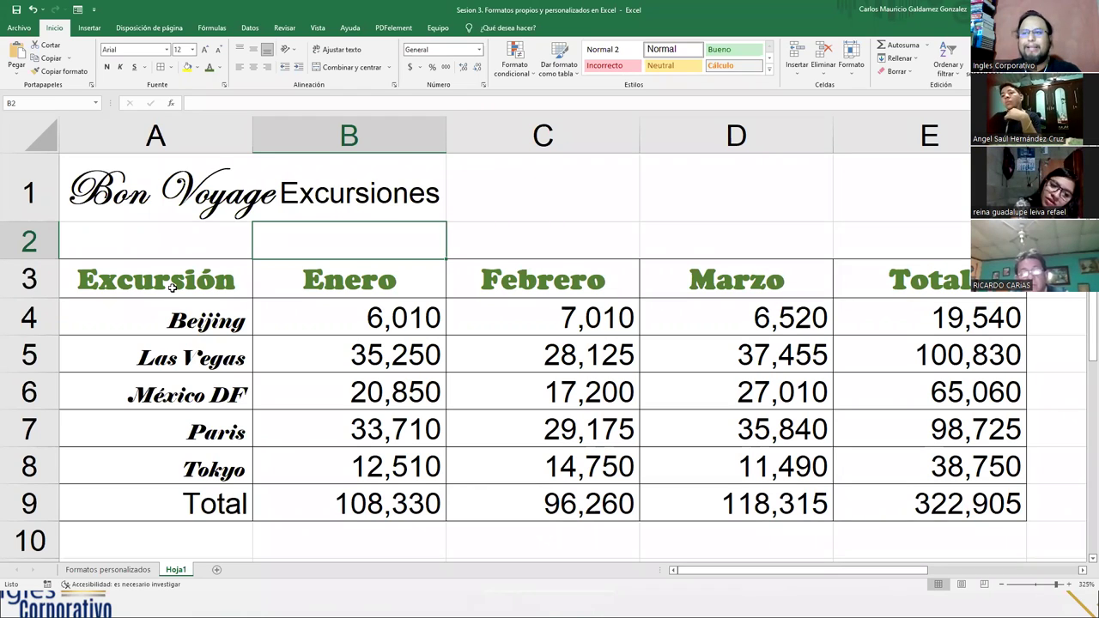
Set only the word Excursiones in A1 to the Broadway font at size 10 and commit the cell edit
left_click(136, 211)
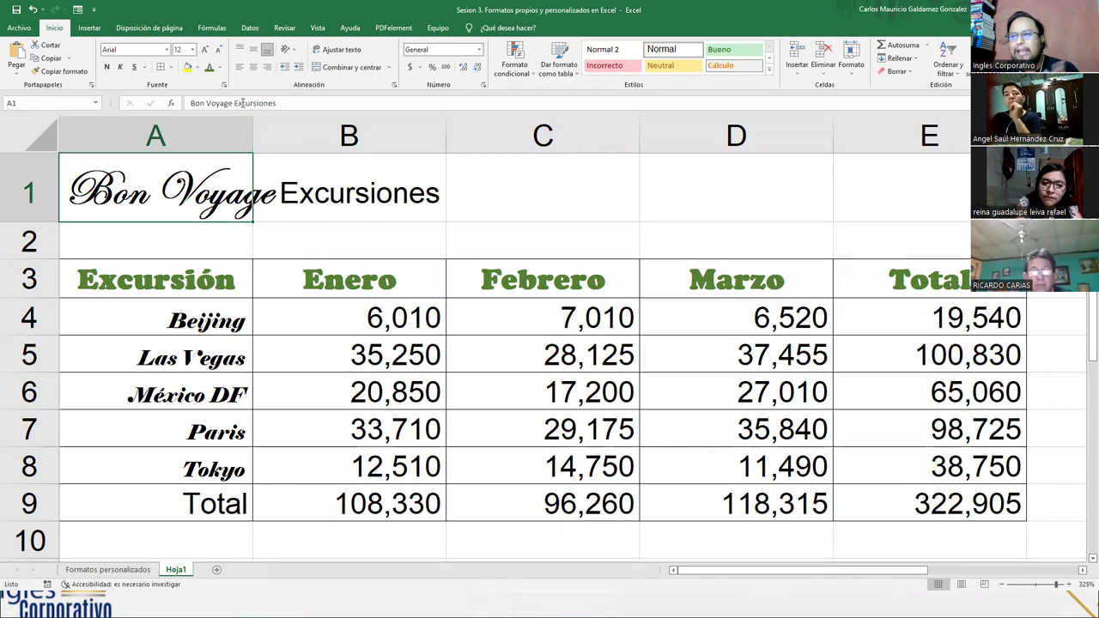
left_click_drag(234, 103, 277, 103)
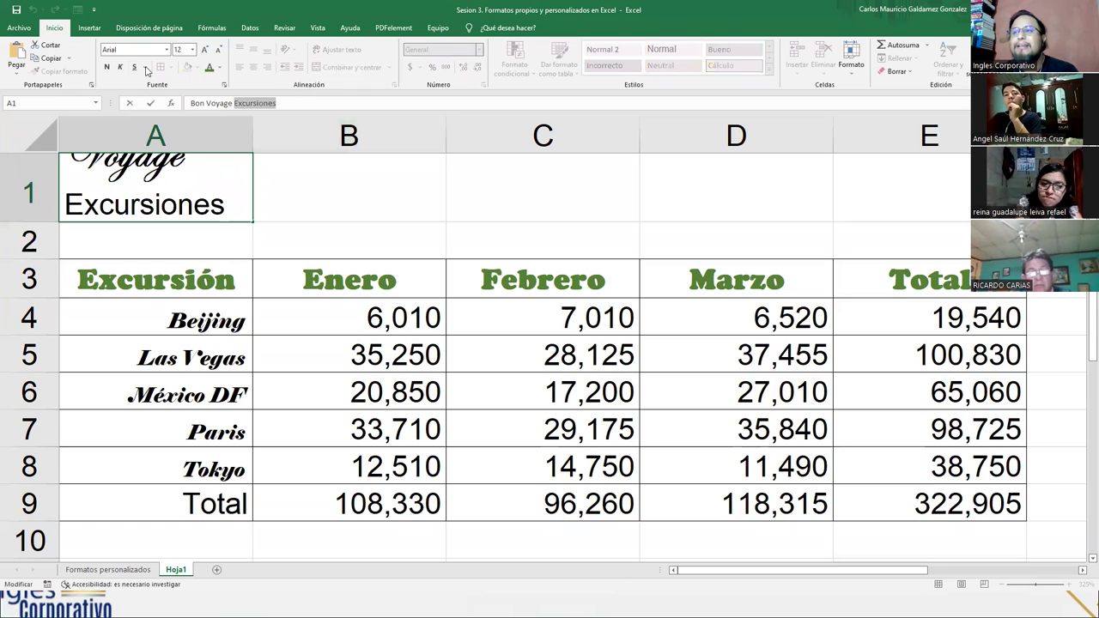
left_click(167, 50)
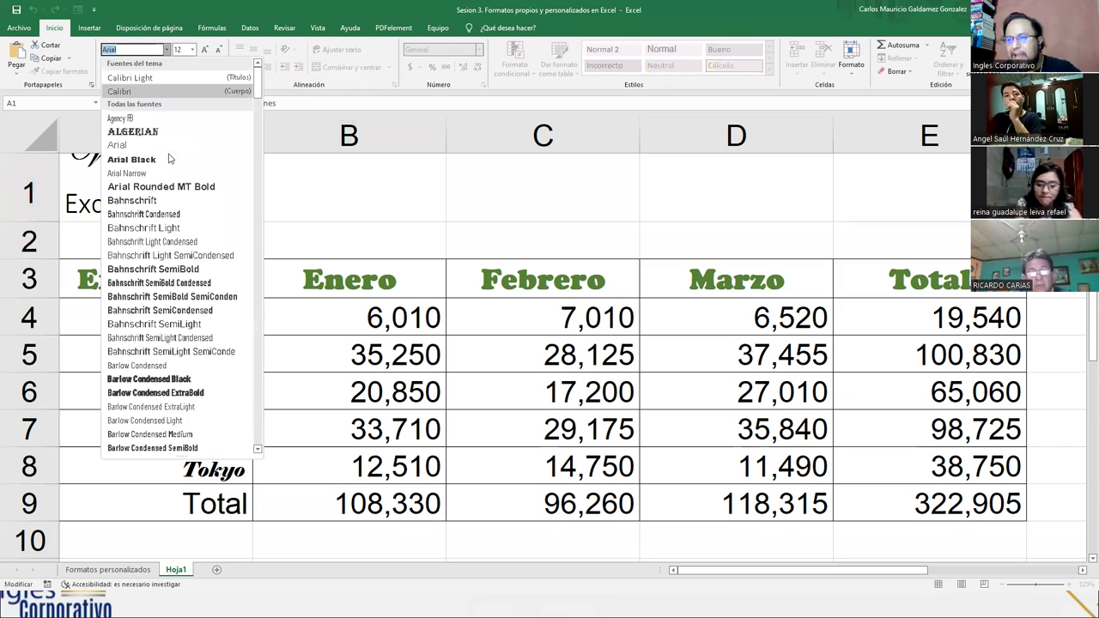
scroll(208, 324, "down", 6)
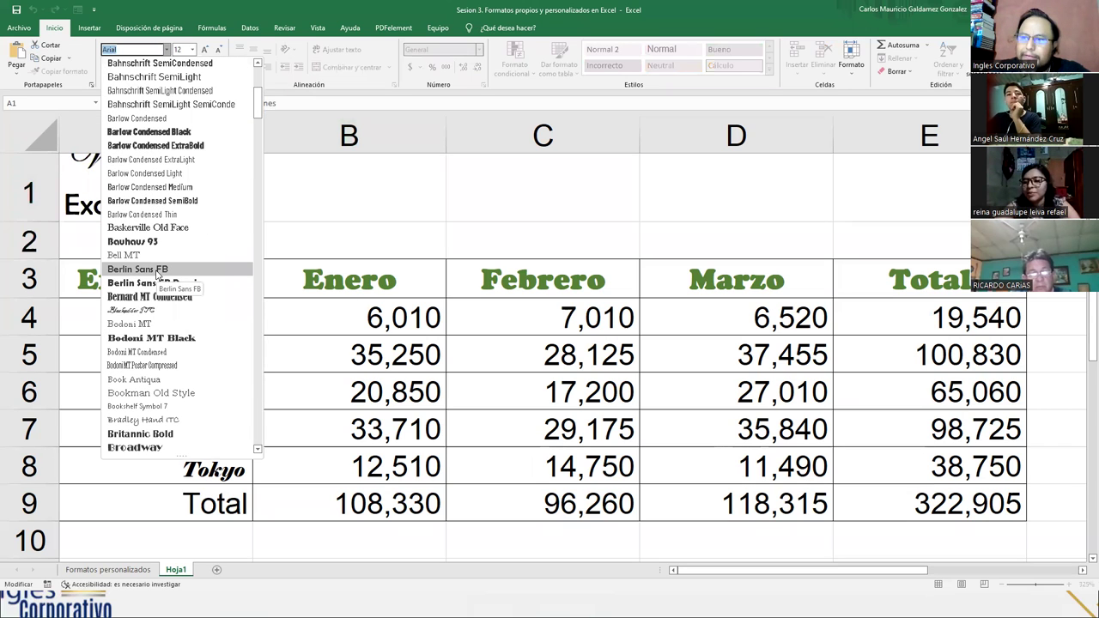
scroll(152, 291, "down", 3)
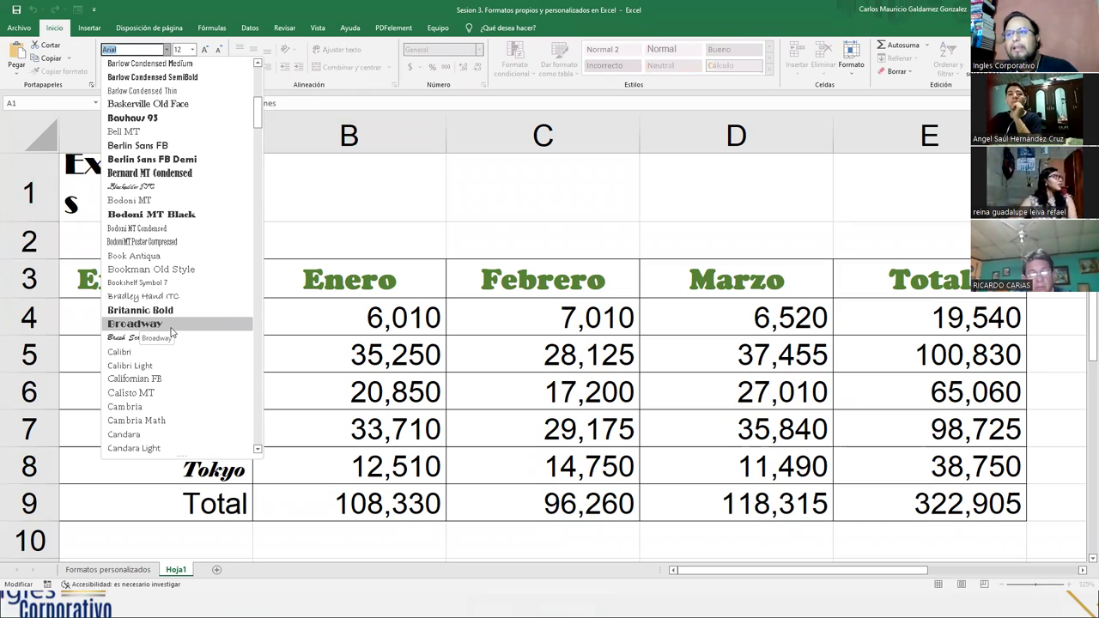
left_click(171, 328)
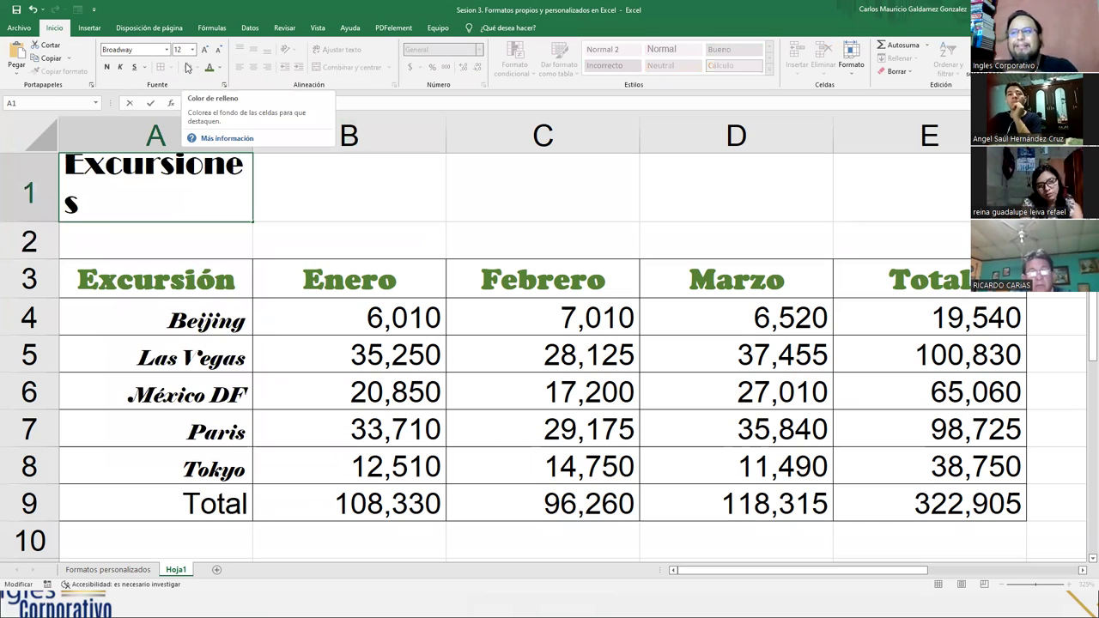
left_click(220, 52)
left_click(220, 53)
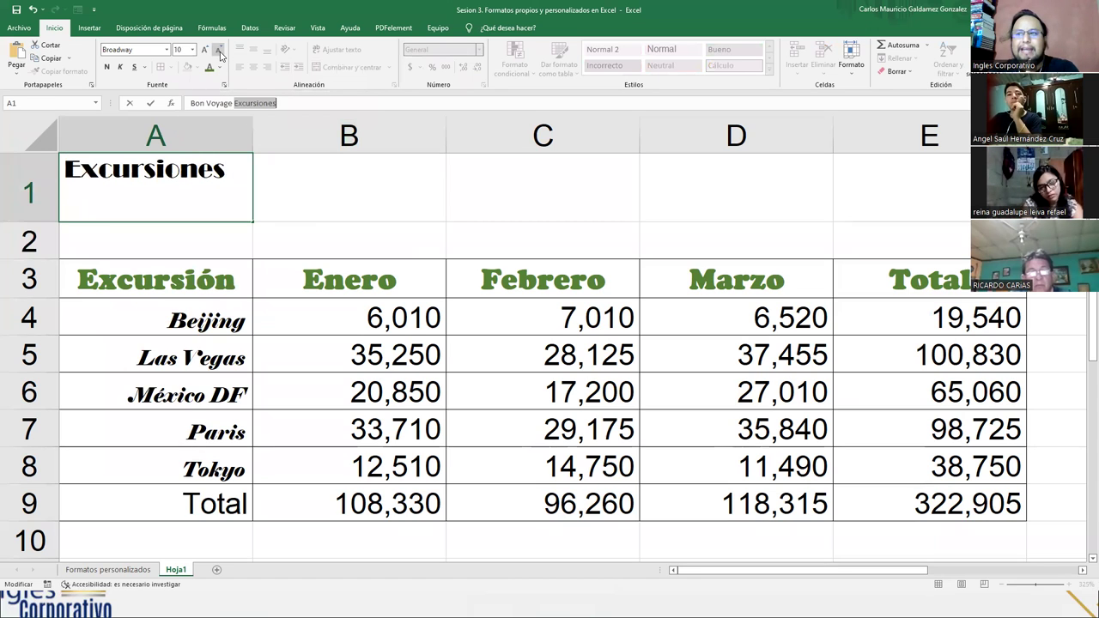
left_click(151, 104)
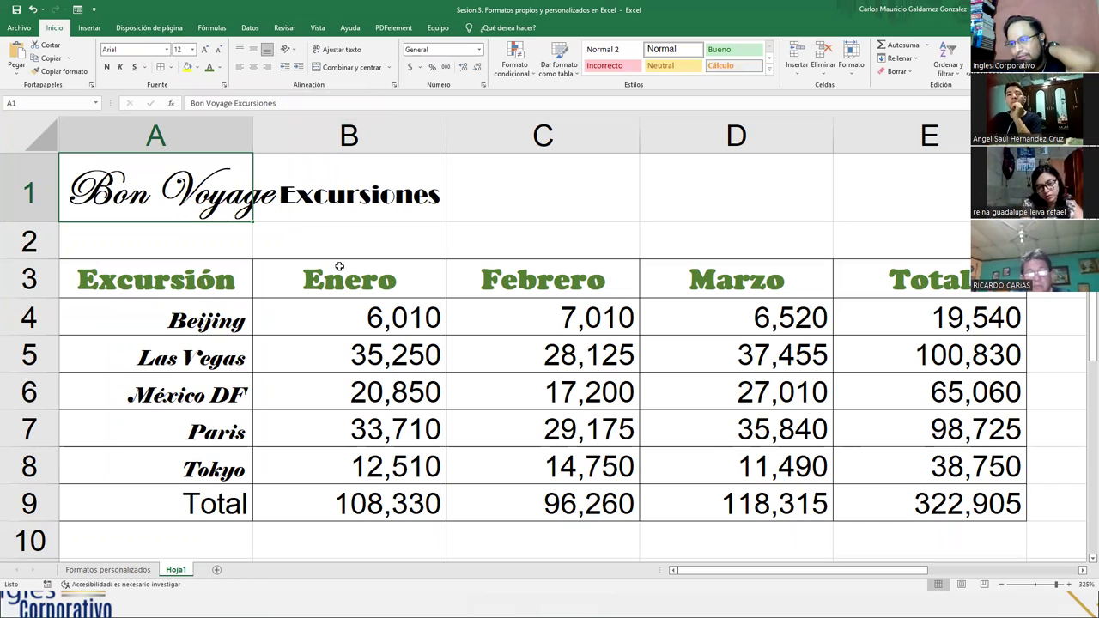
Insert a spaced hyphen between Bon Voyage and Excursiones in the A1 title and commit the edit
double_click(125, 191)
left_click(314, 197)
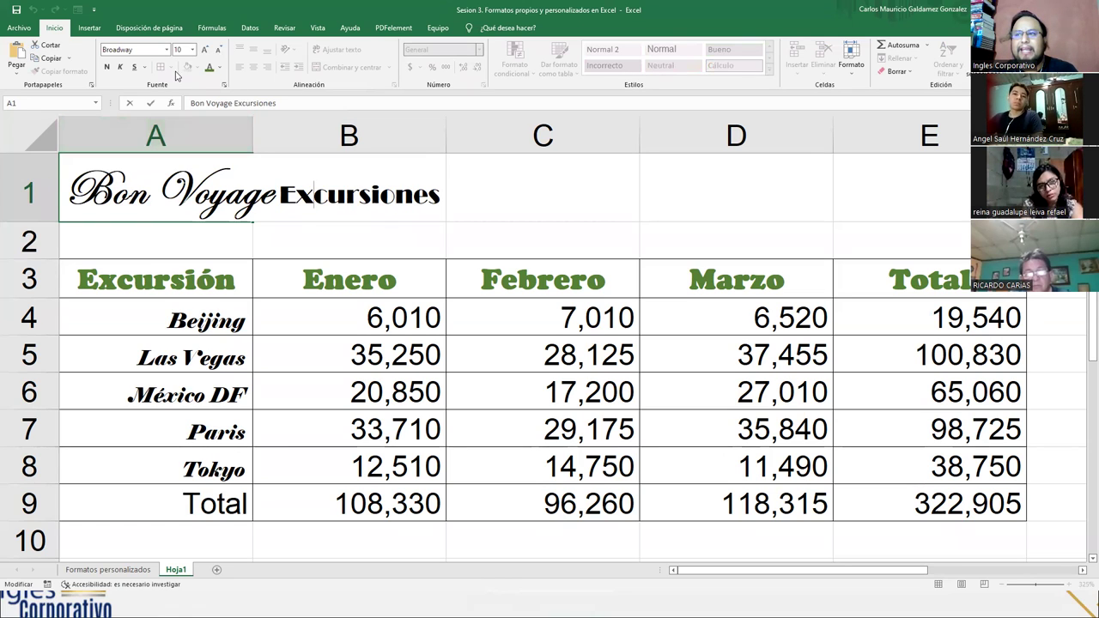
left_click(282, 193)
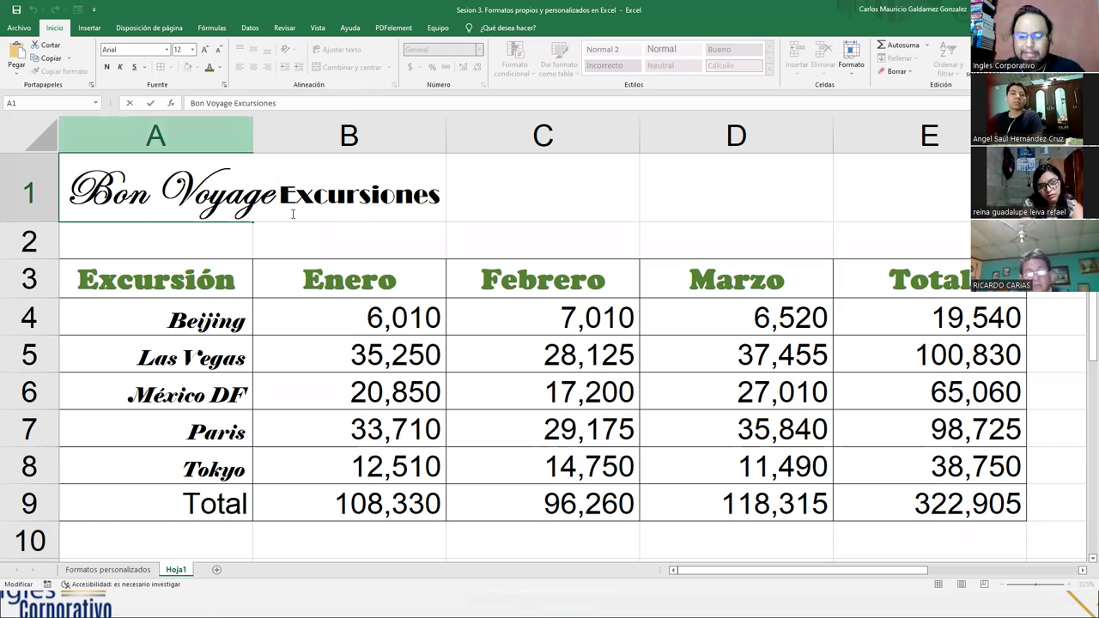
type("-")
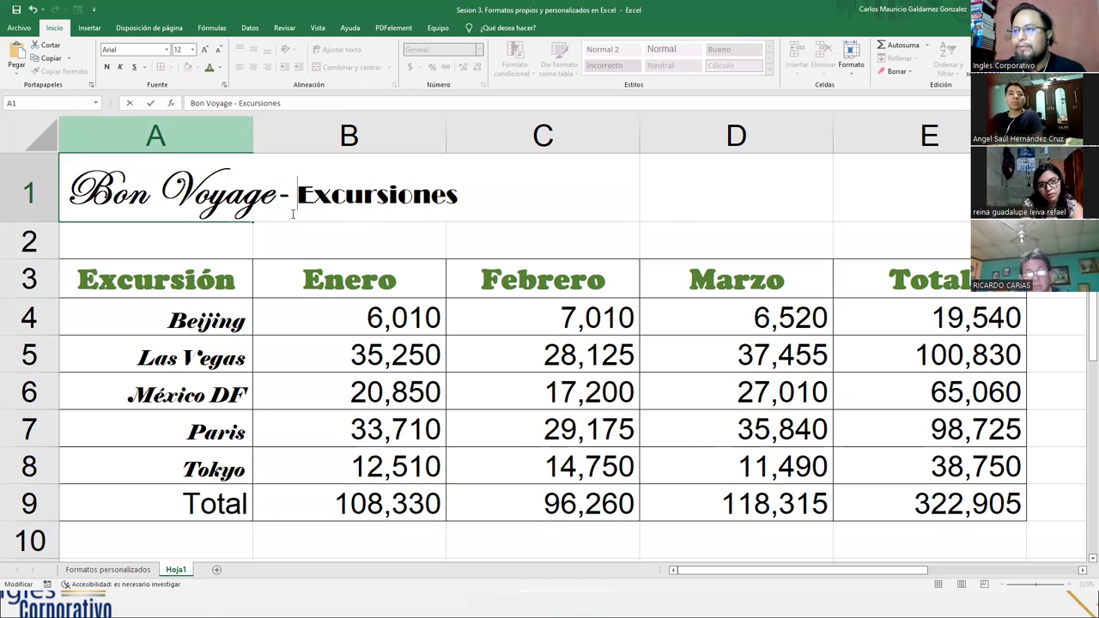
key("Left")
key("Left")
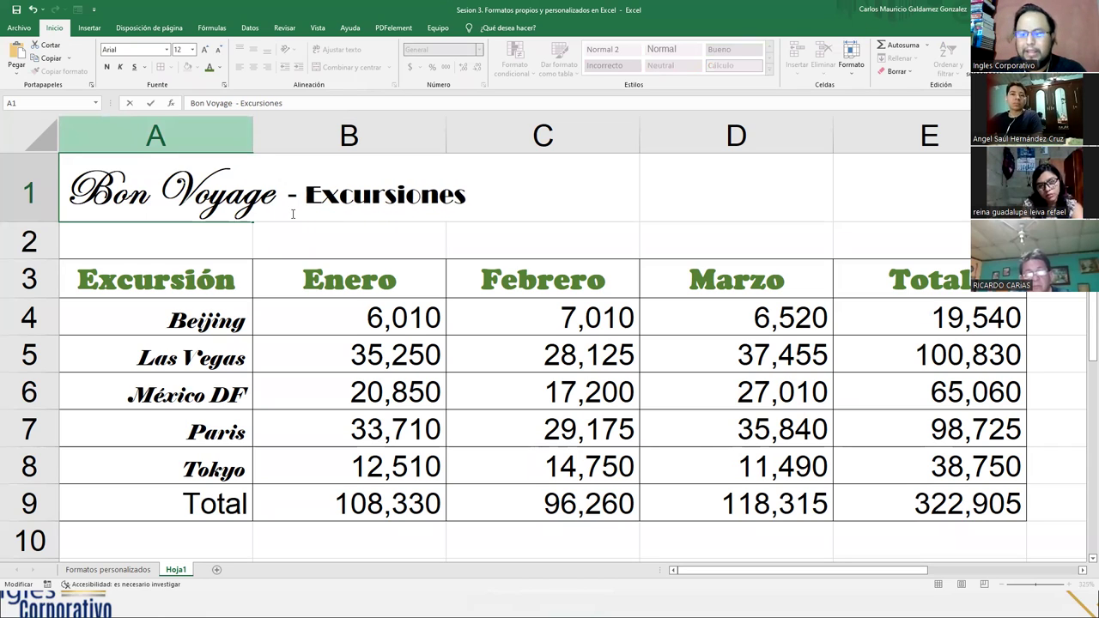
left_click(149, 103)
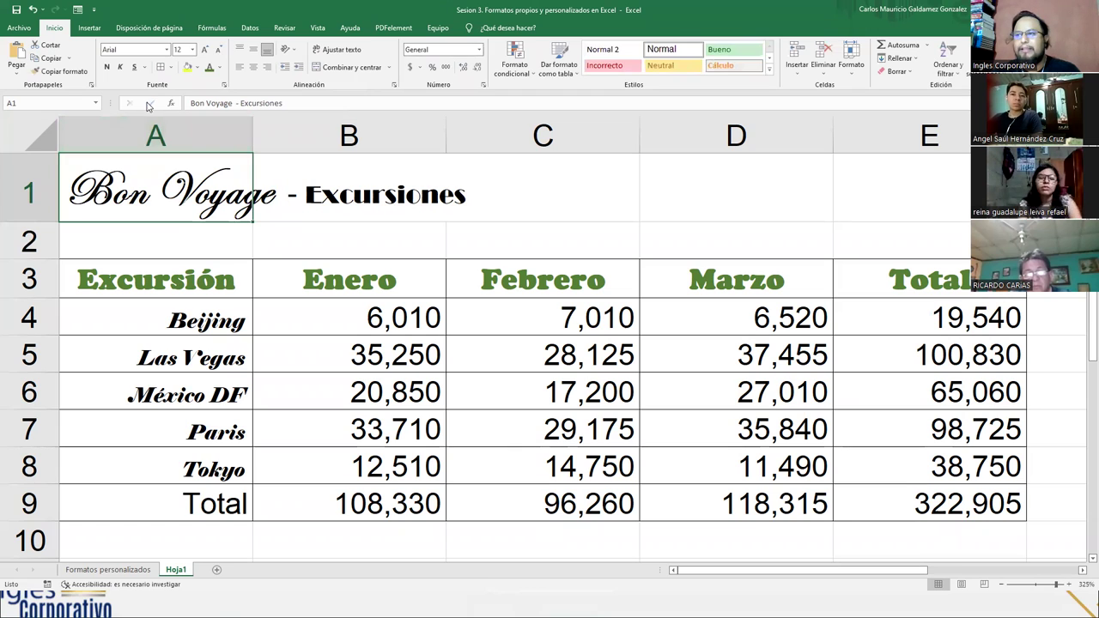
Color only the words Bon Voyage in the A1 title standard blue
left_click(310, 244)
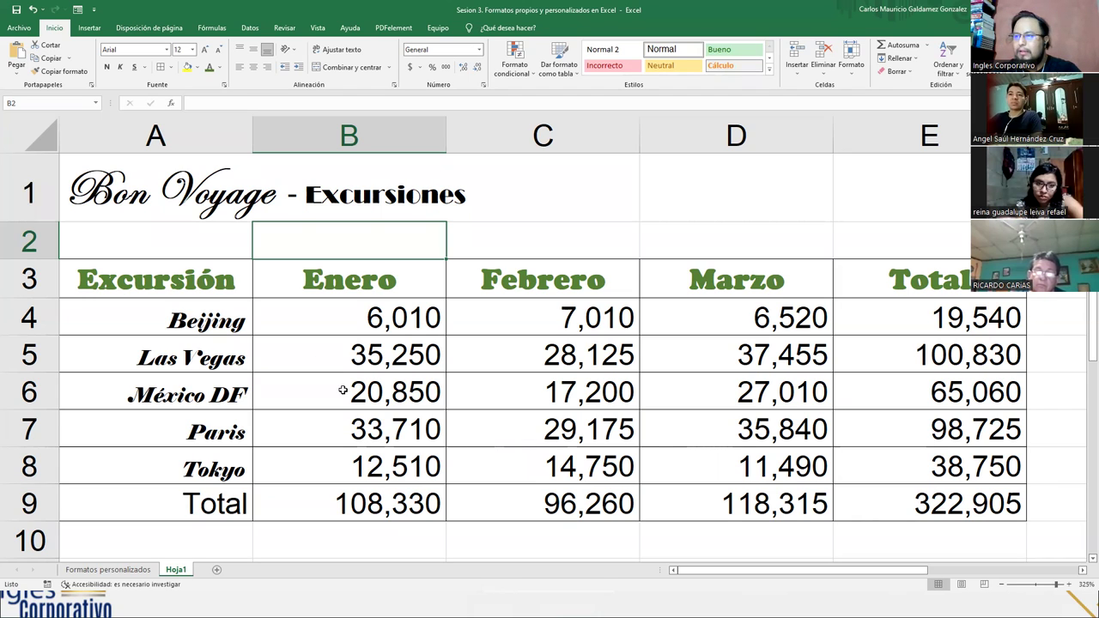
left_click(174, 217)
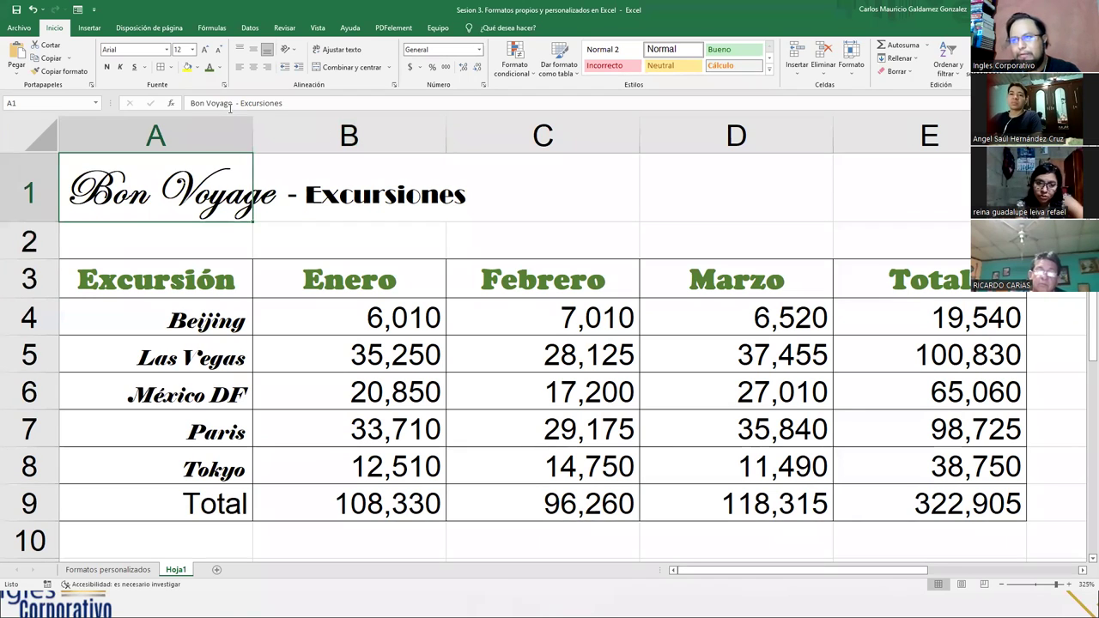
left_click_drag(230, 105, 190, 104)
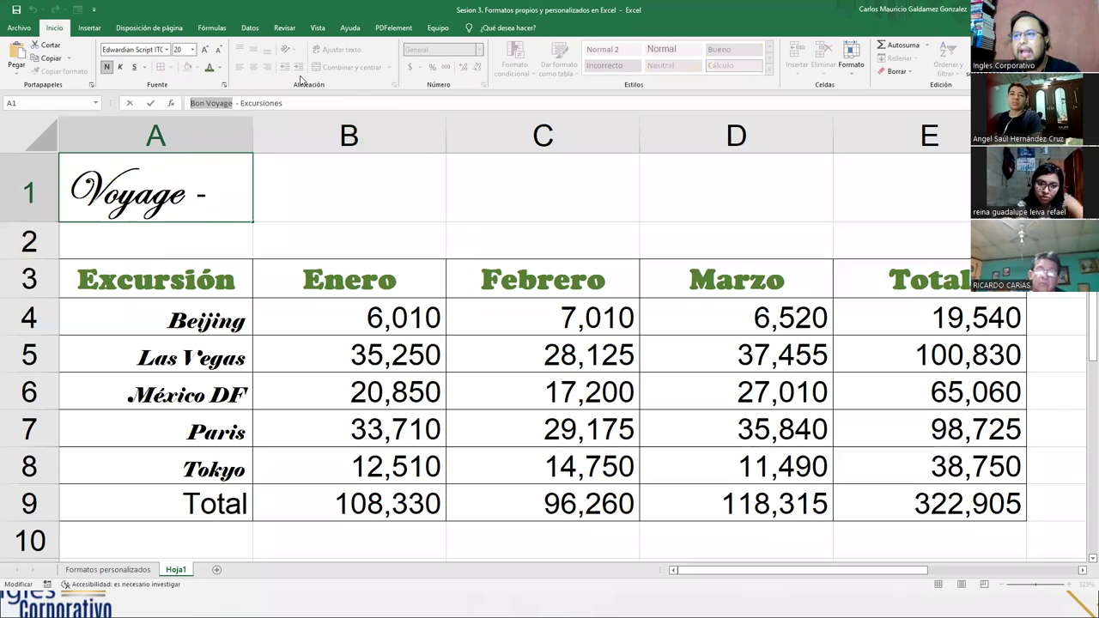
left_click(221, 68)
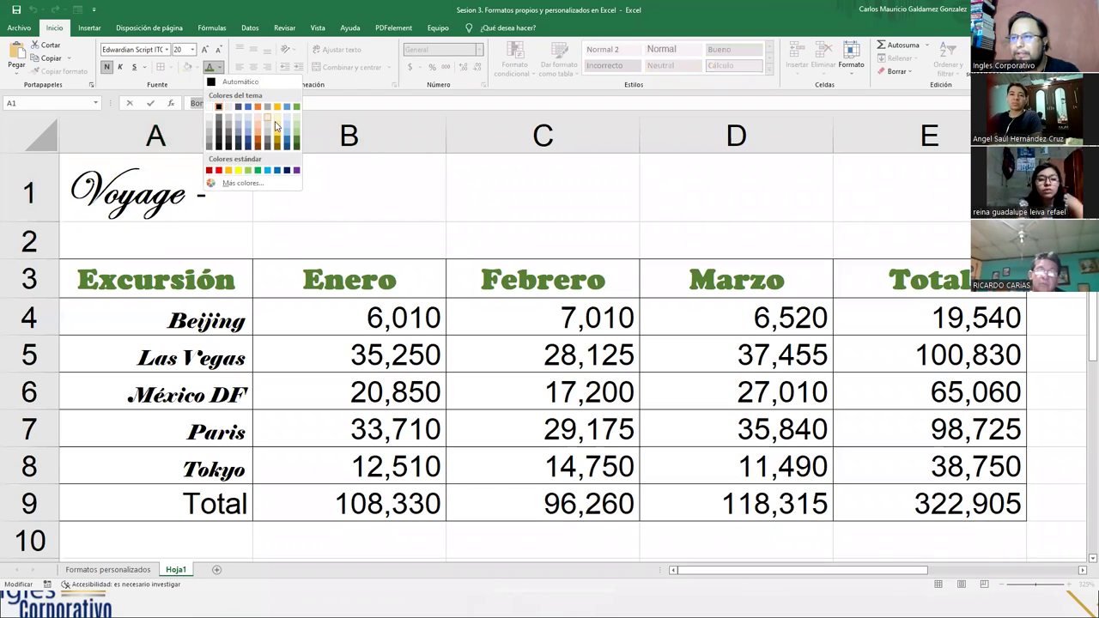
left_click(275, 171)
Color the word Excursiones in A1 standard dark red and commit the cell edit
left_click(259, 104)
double_click(259, 104)
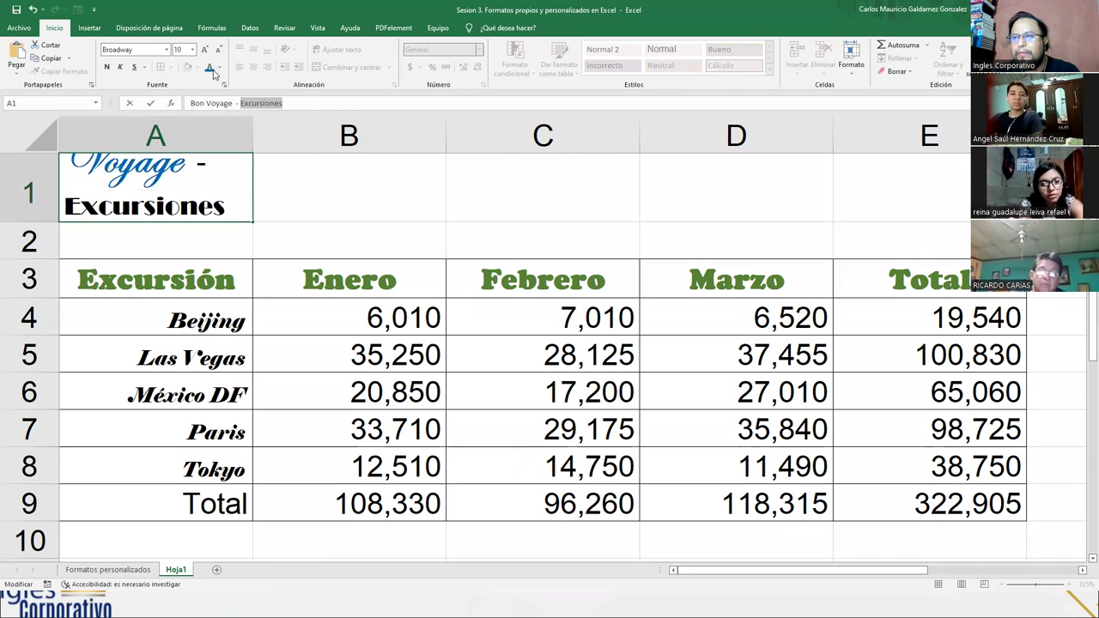
left_click(220, 67)
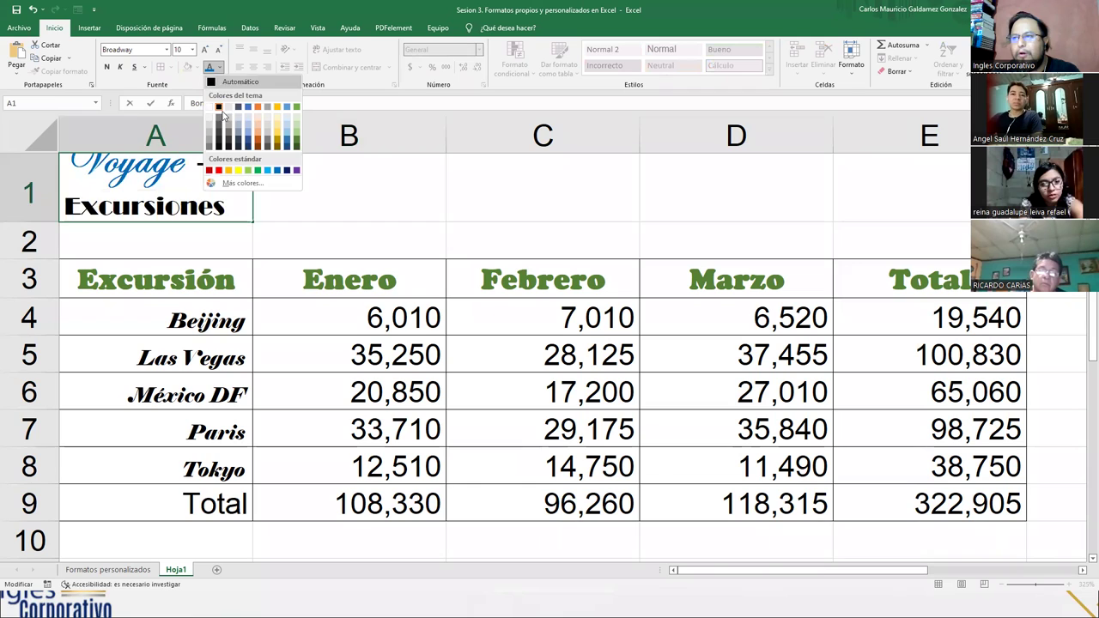
left_click(209, 171)
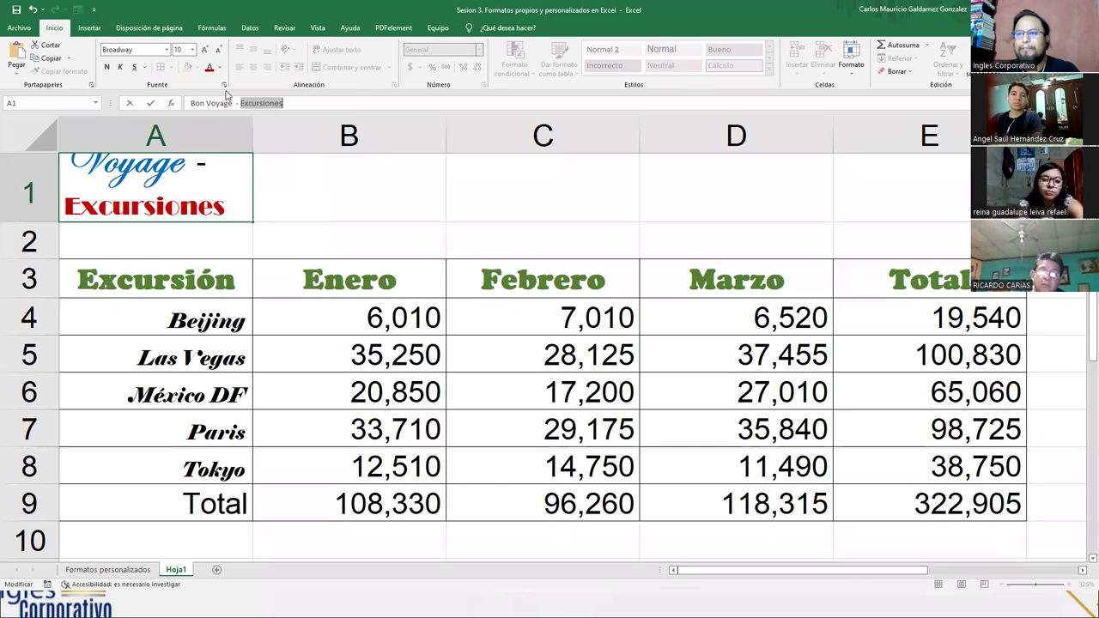
left_click(150, 102)
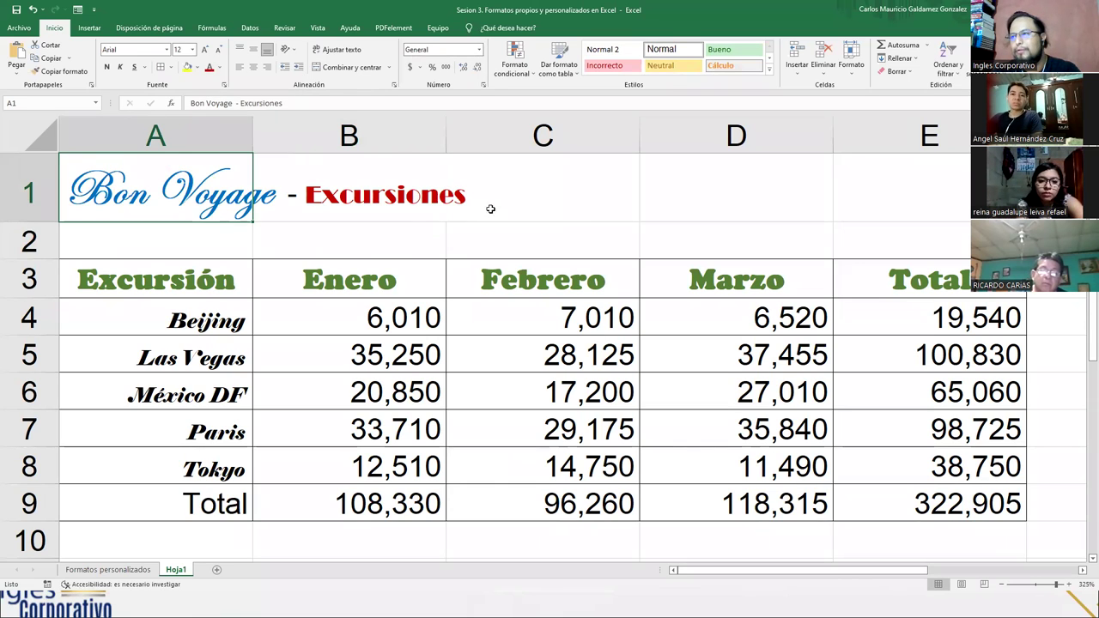
left_click(517, 202)
left_click(706, 182)
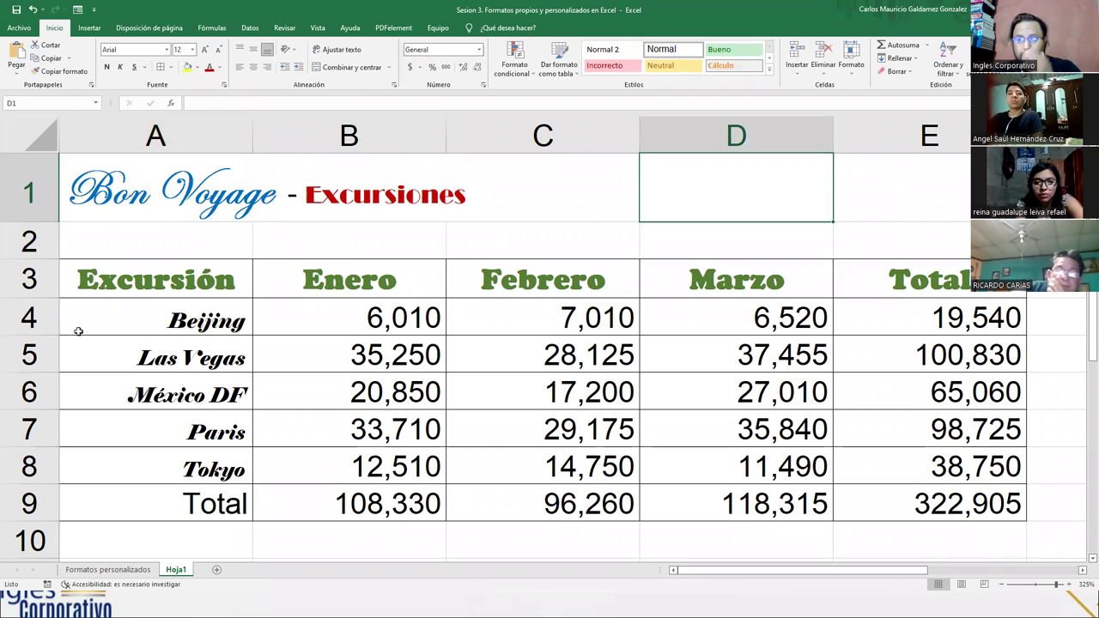
left_click(129, 206)
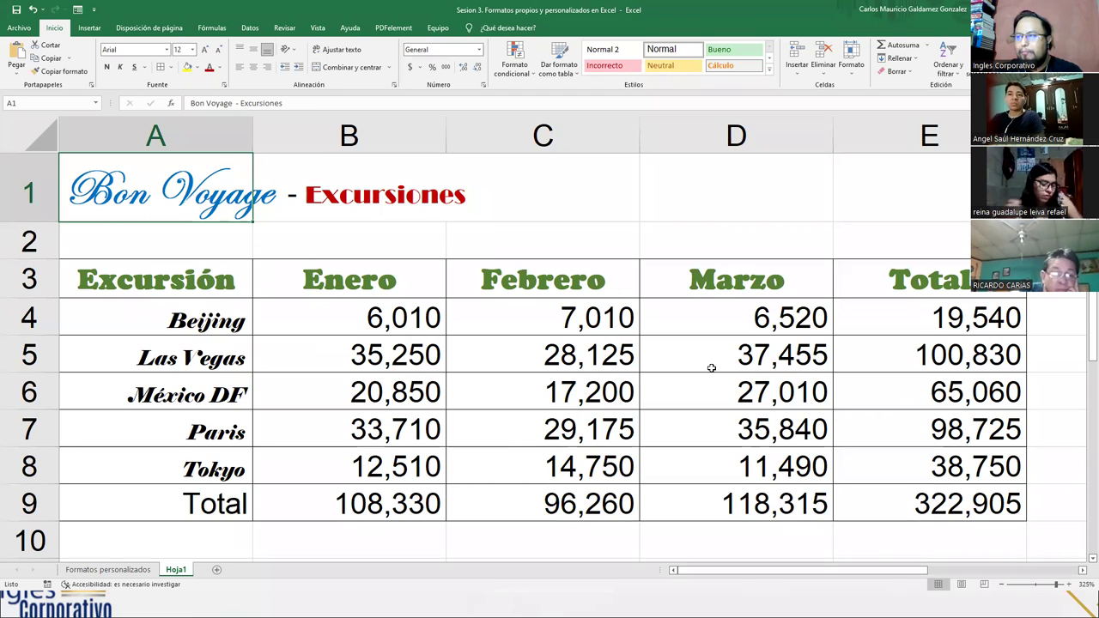
left_click_drag(378, 314, 915, 322)
left_click(915, 322)
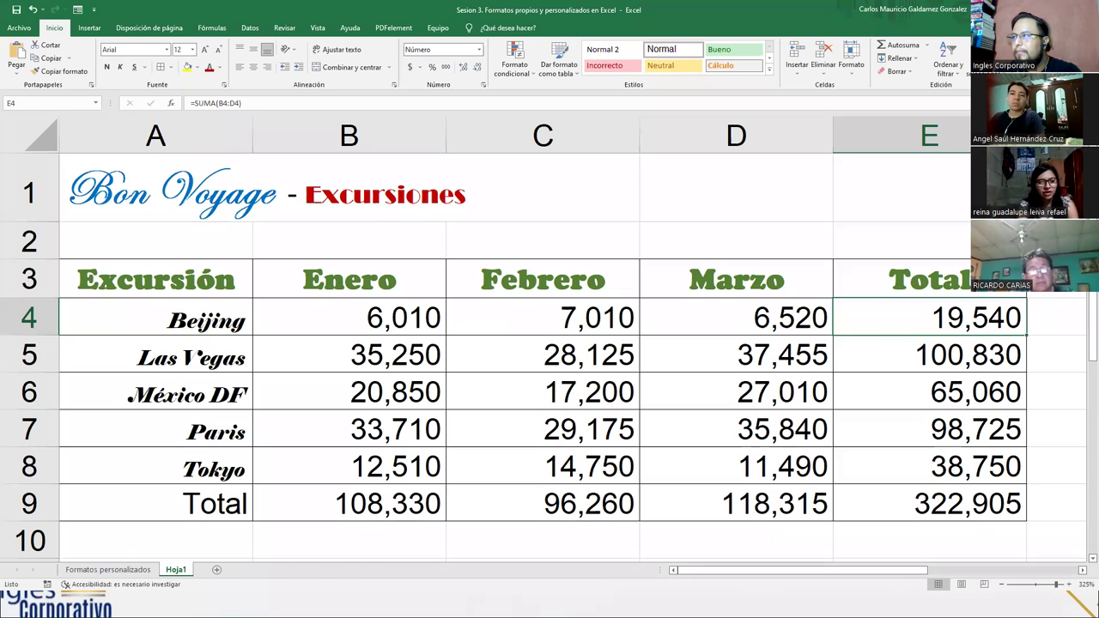
Switch to the slide presentation, advance to the DUDAS o INQUIETUDES slide, and return to the Excel workbook
key("alt+Tab")
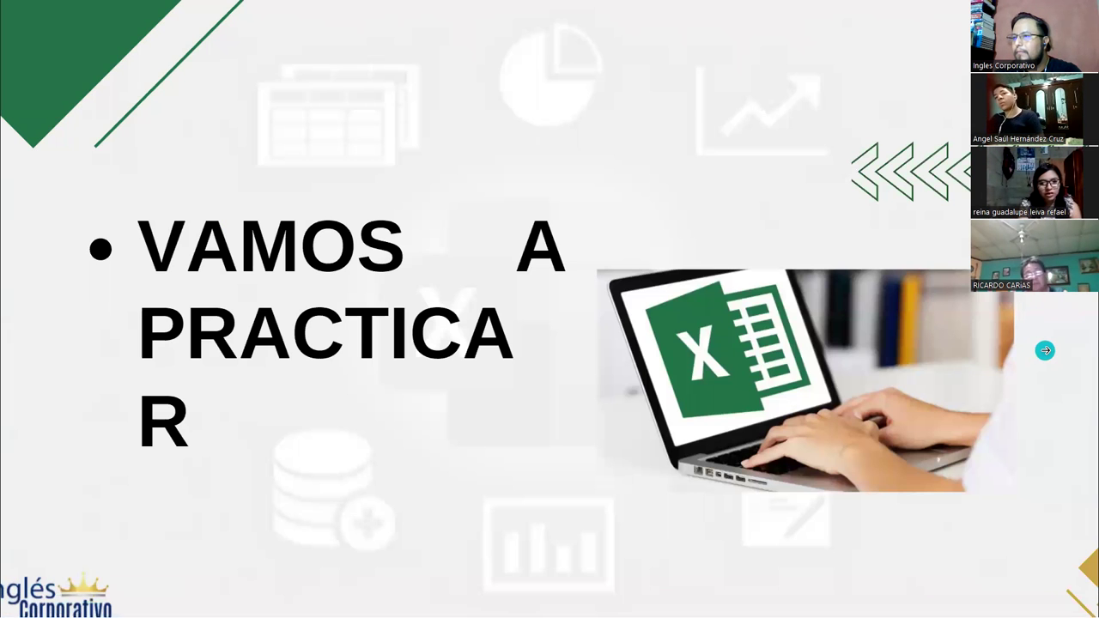
key("Right")
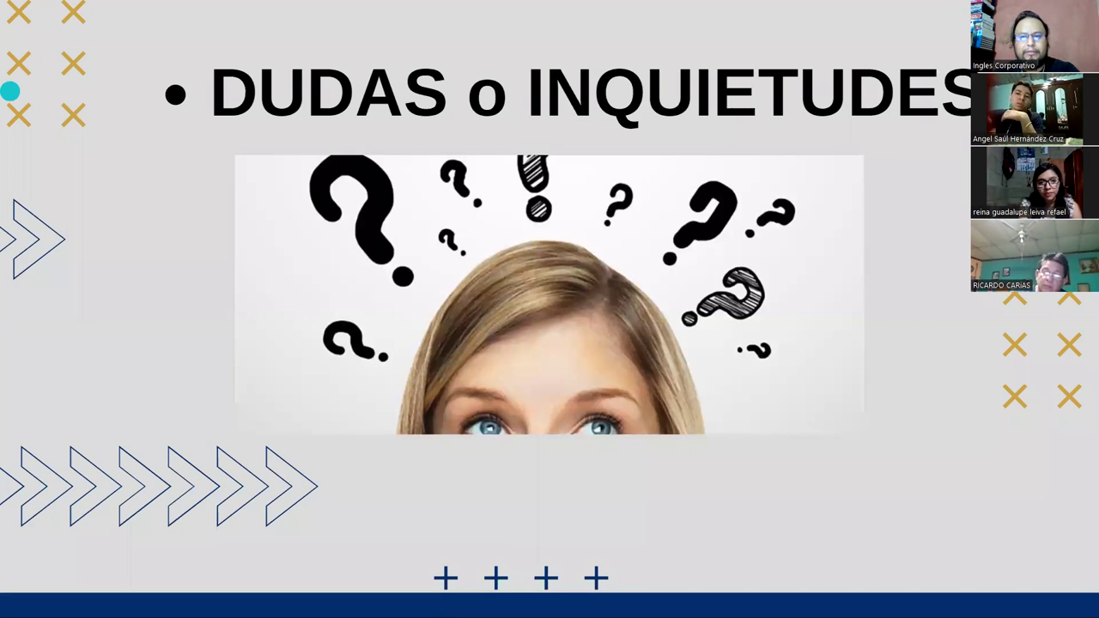
key("alt+Tab")
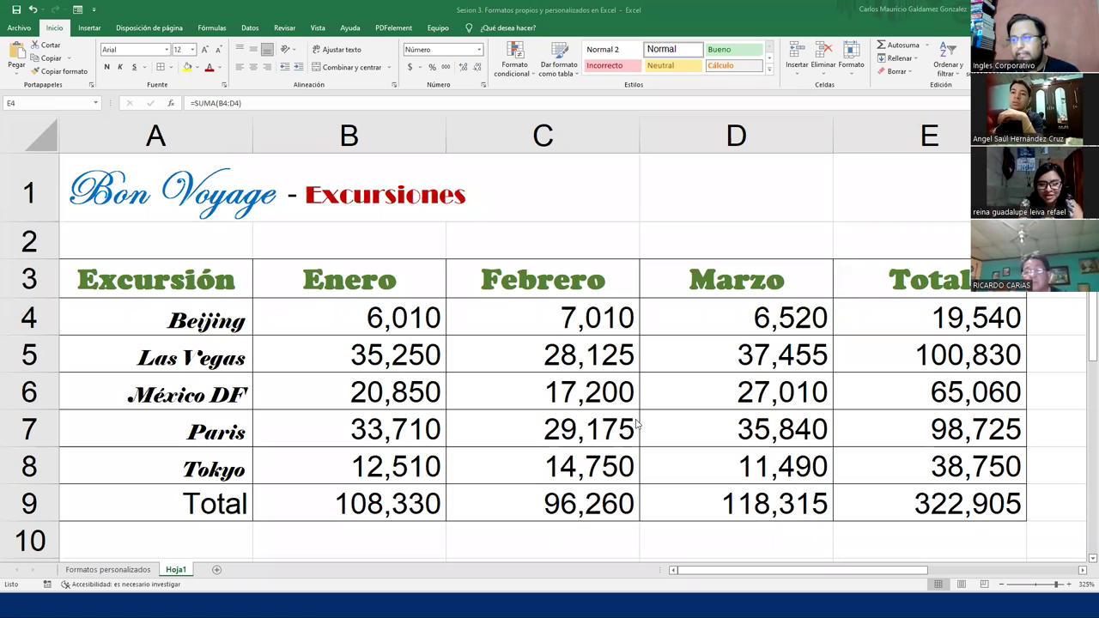
left_click(275, 322)
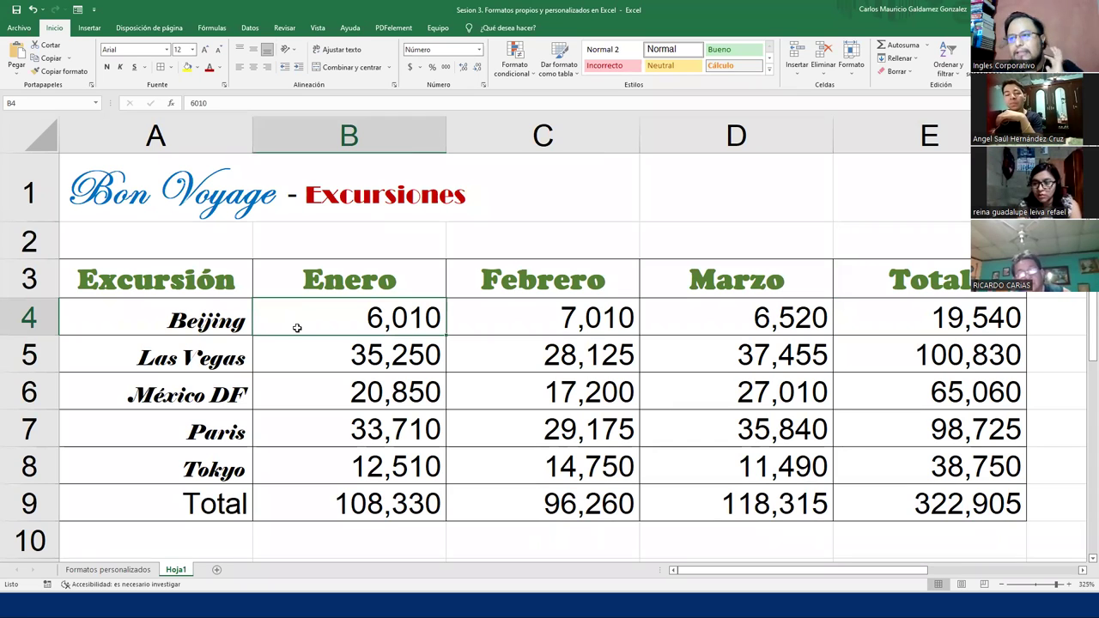
left_click_drag(331, 319, 945, 506)
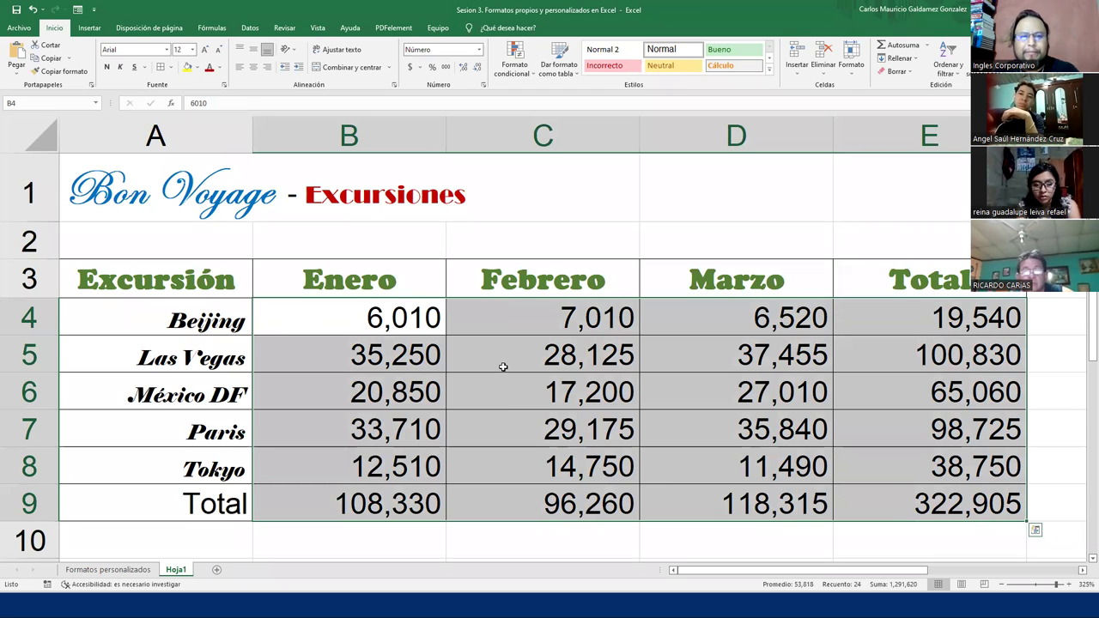
scroll(503, 364, "down", 2)
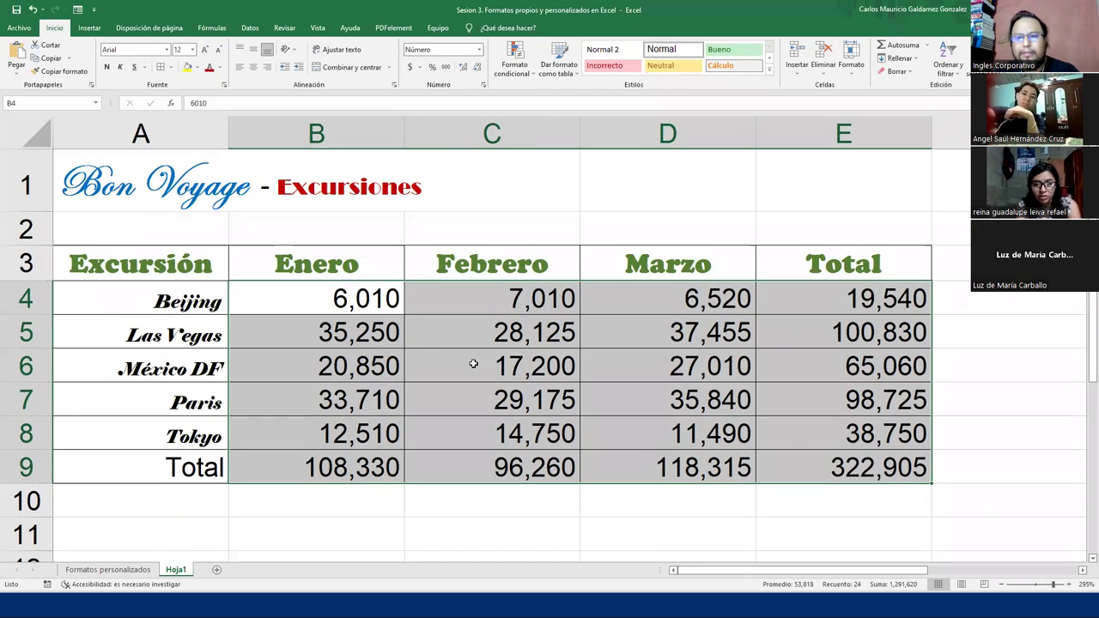
left_click(363, 371)
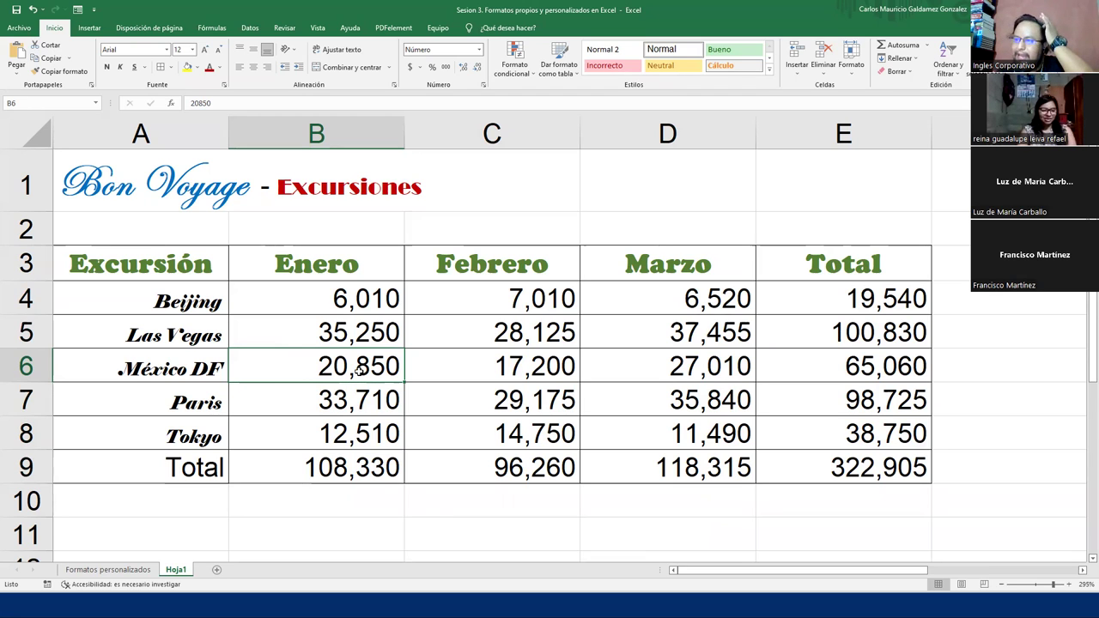
left_click(144, 344)
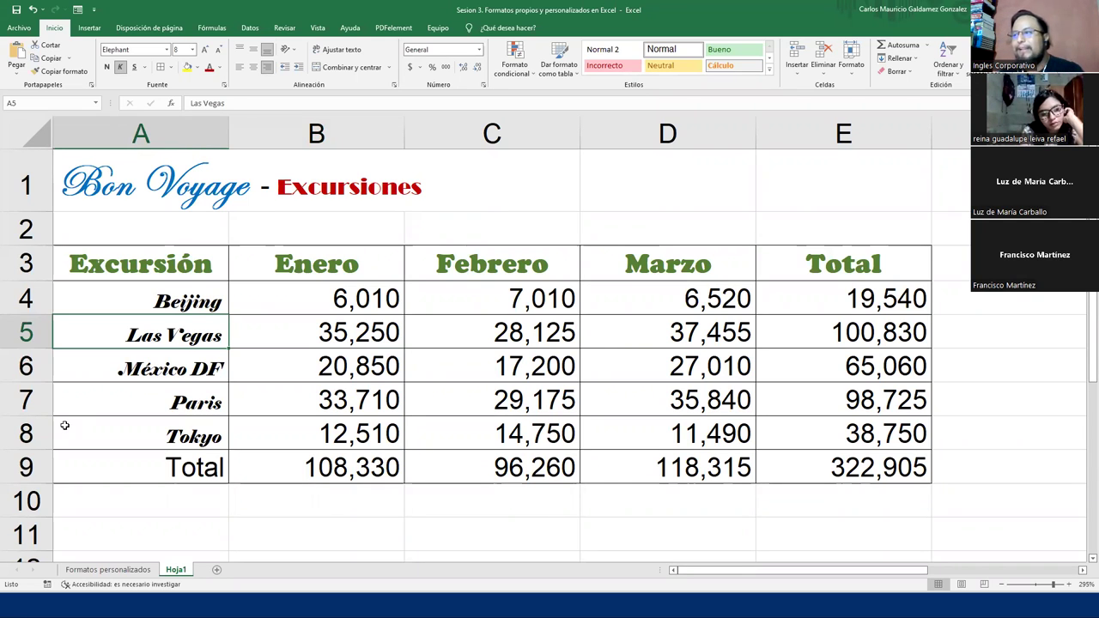
left_click(324, 310)
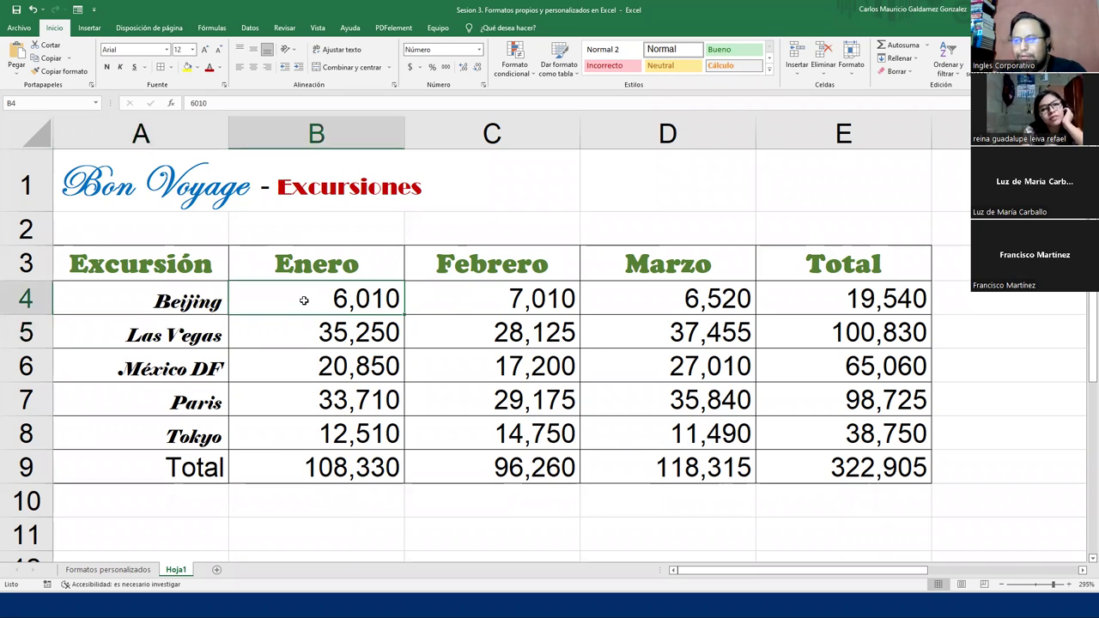
left_click_drag(304, 299, 799, 474)
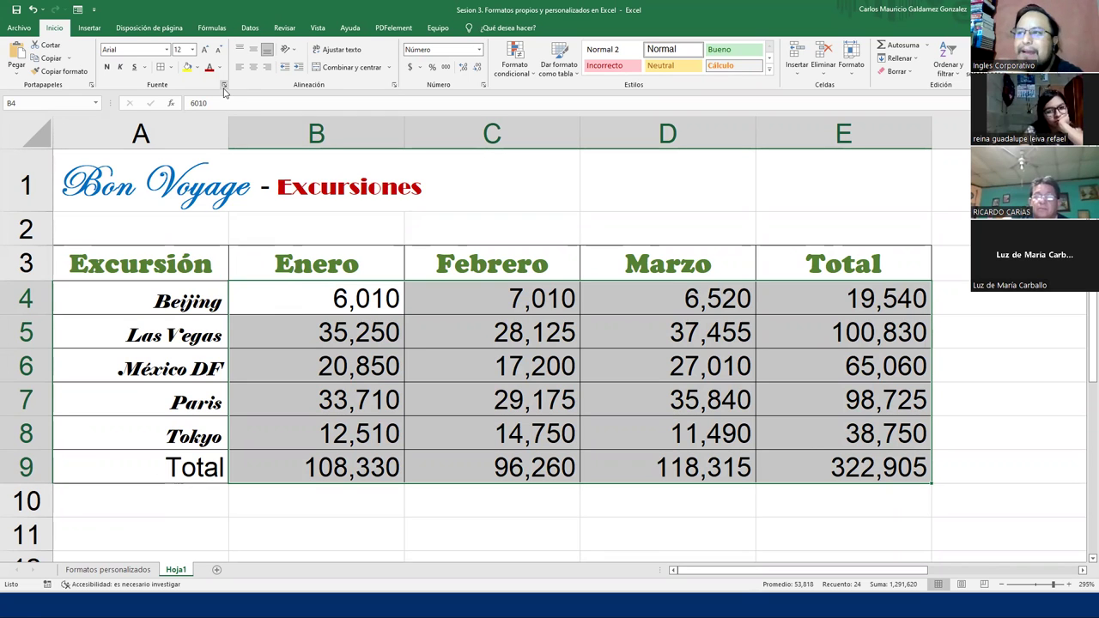
left_click(321, 355)
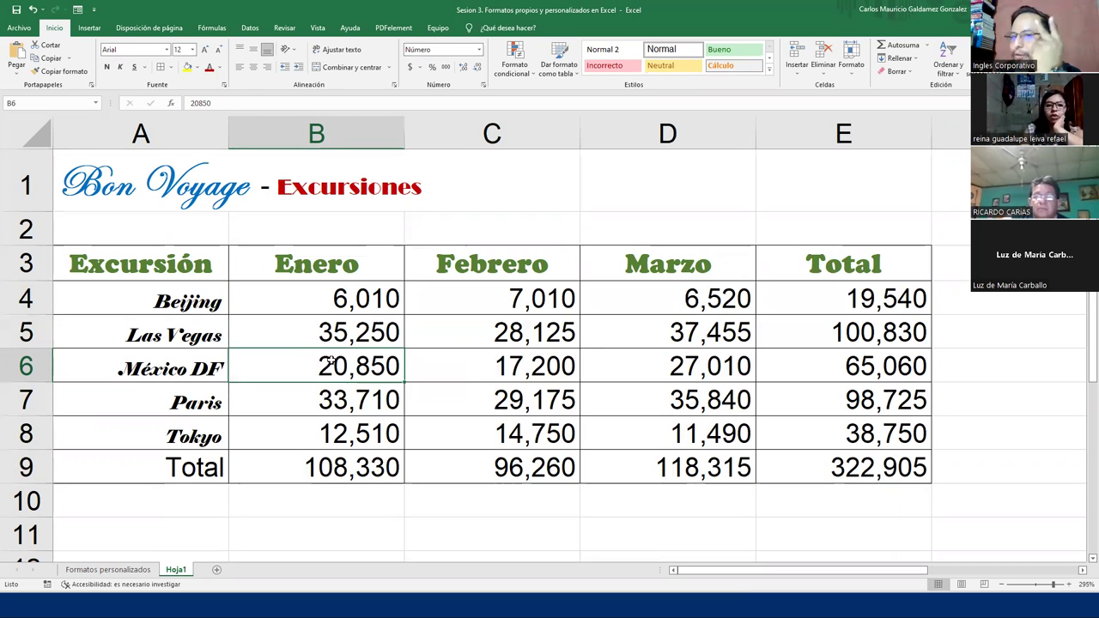
Select the figures in B4:E9 and view the number and font settings in their cell format
left_click(312, 300)
left_click_drag(389, 337, 816, 470)
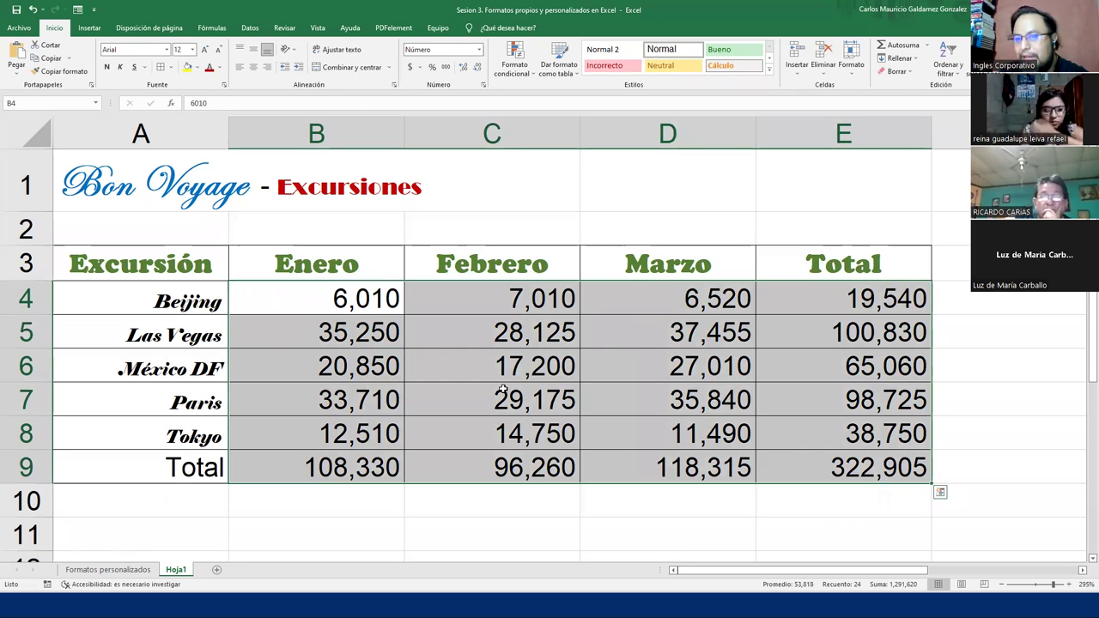
right_click(473, 325)
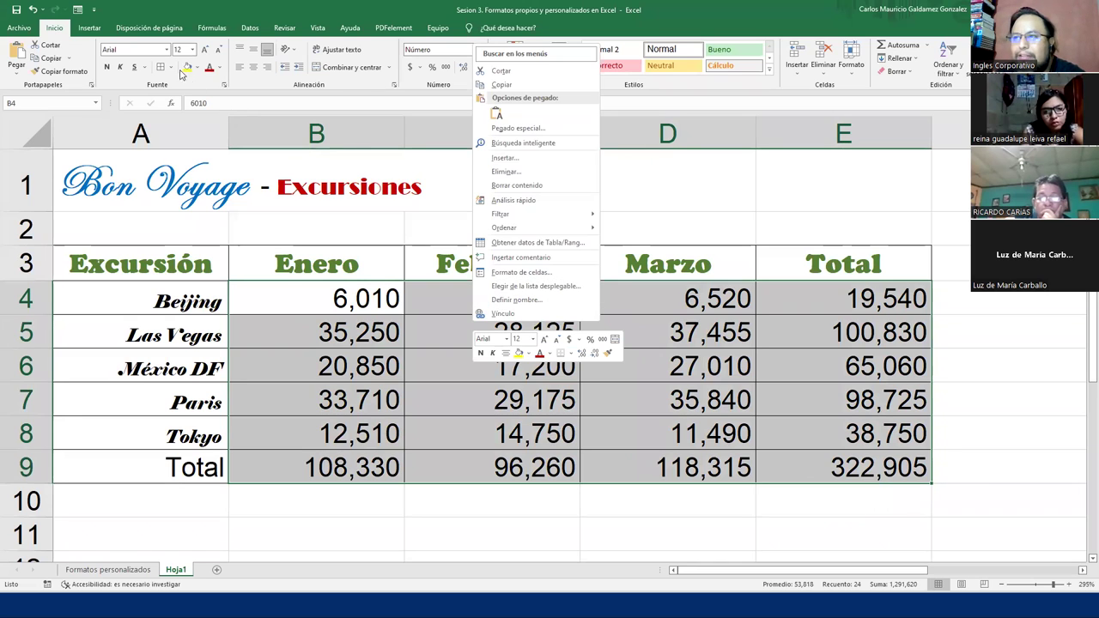
left_click(214, 92)
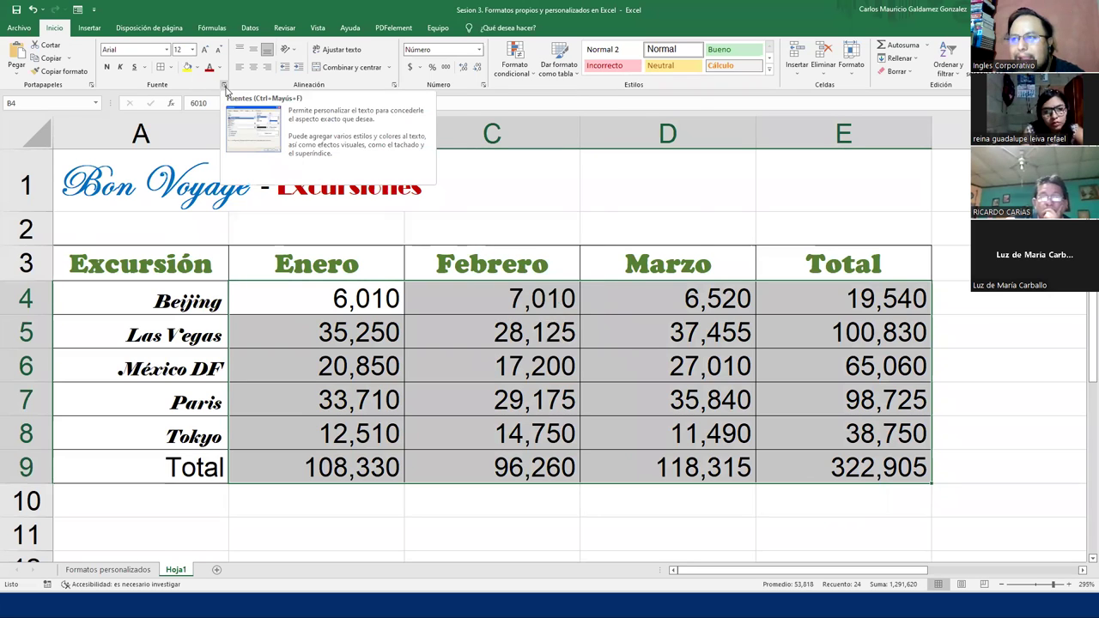
left_click(225, 86)
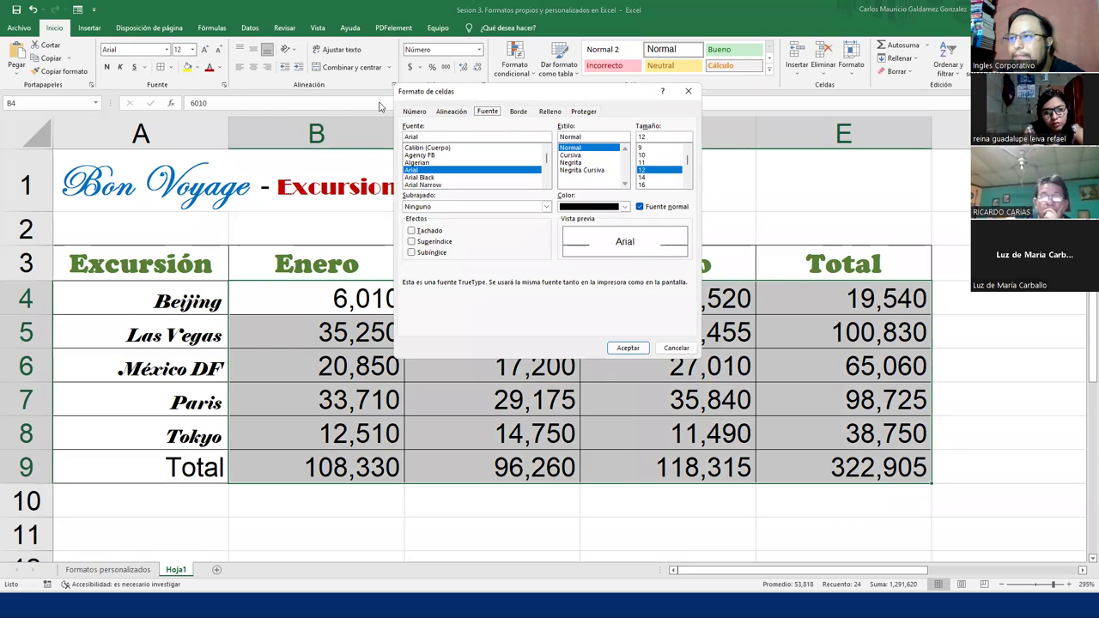
left_click(413, 112)
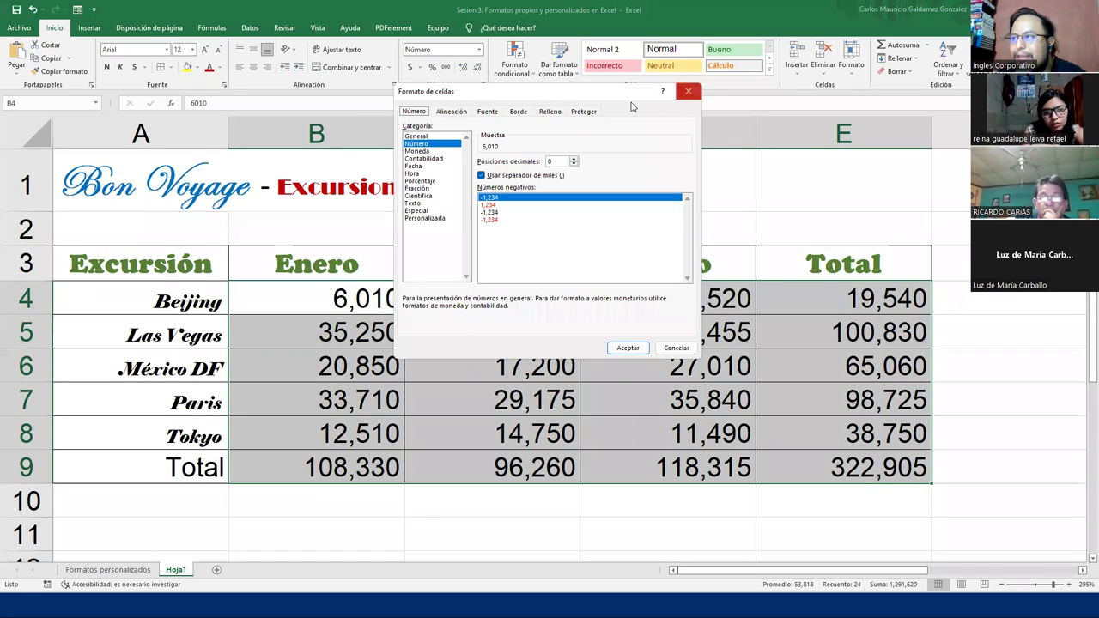
left_click(479, 114)
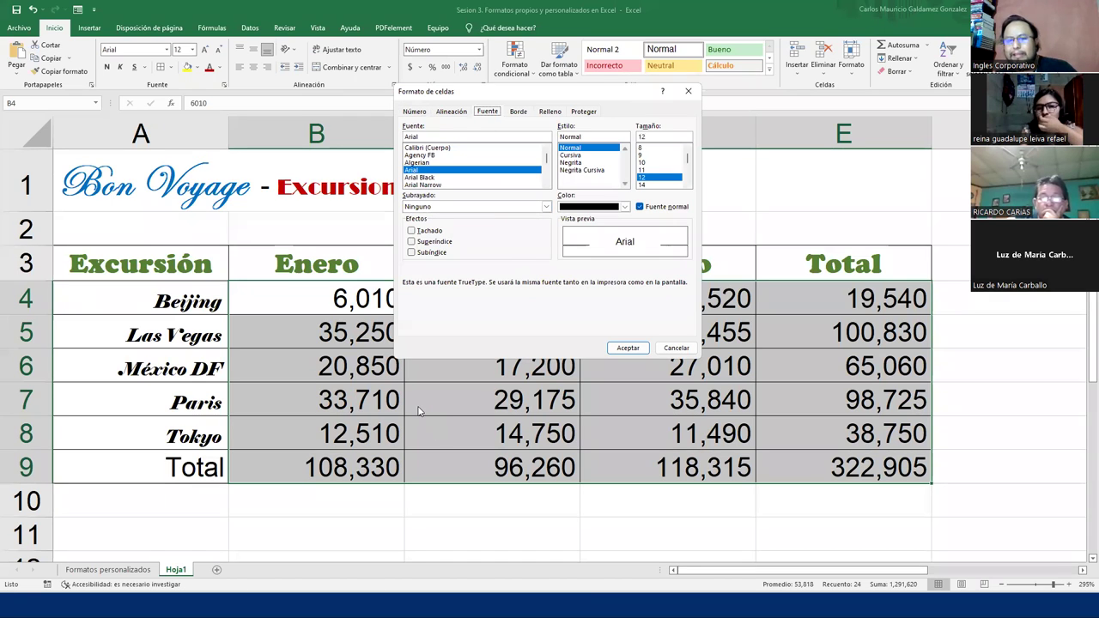
Try the strikethrough, superscript and subscript effects on the B4:E9 figures, clear them and cancel the cell formatting
left_click(410, 232)
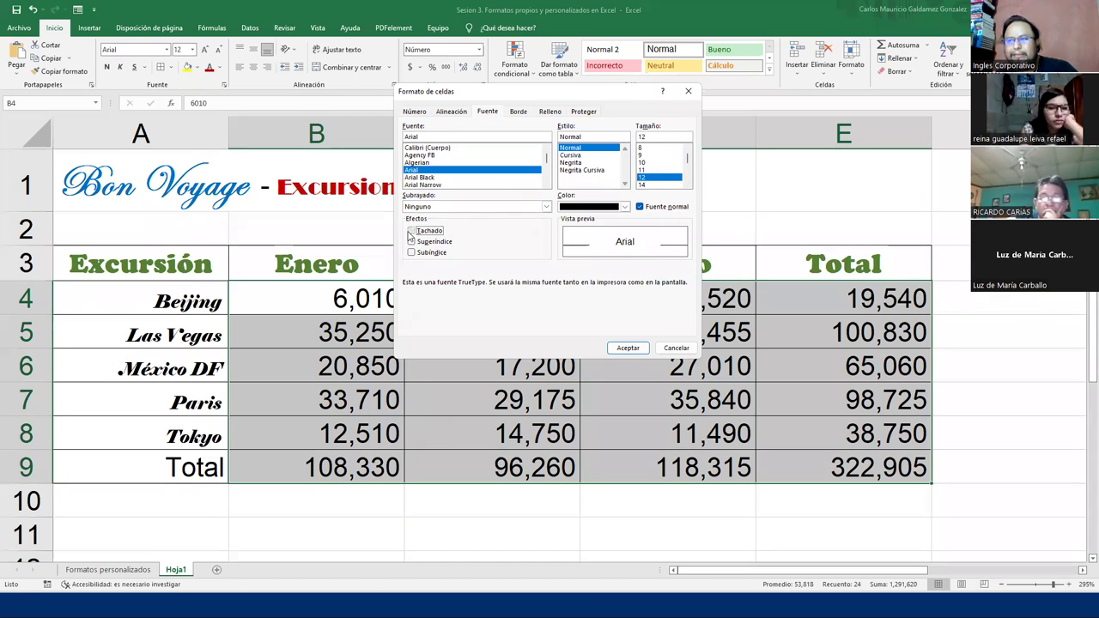
left_click(411, 242)
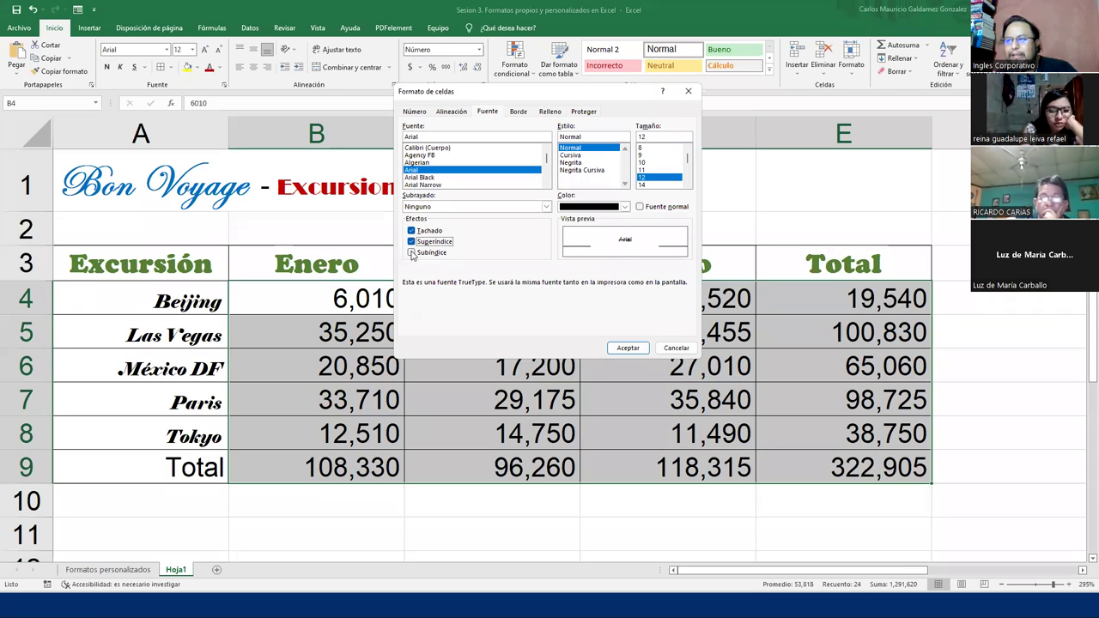
left_click(411, 253)
left_click(411, 254)
left_click(411, 231)
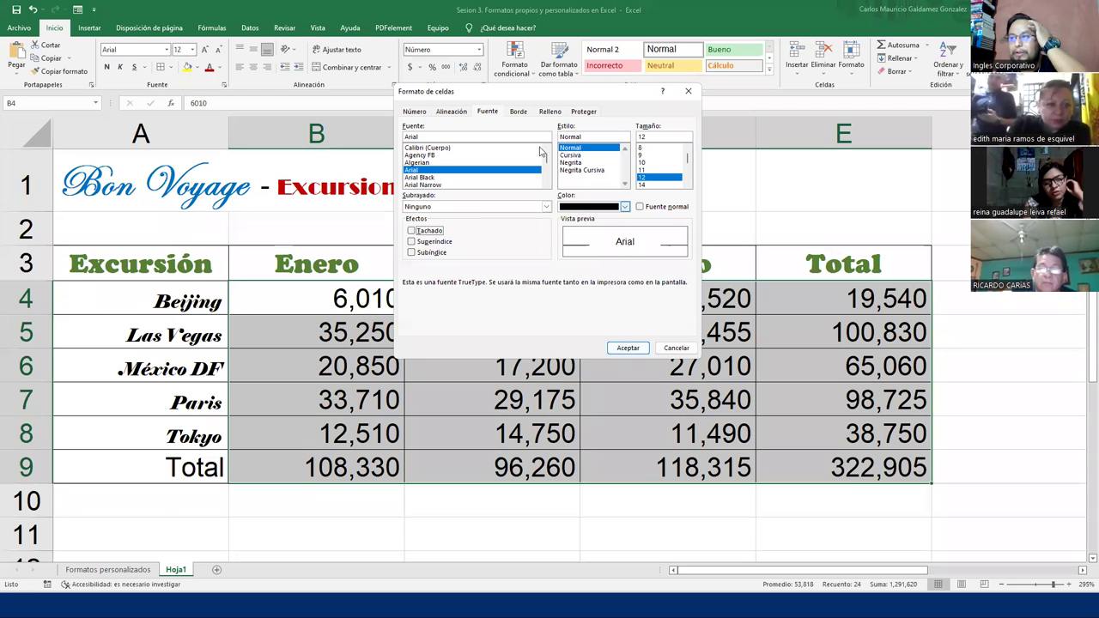
left_click(676, 347)
Reselect B4:E9, review the number and font settings of its cell format again, and close without changes
left_click(343, 352)
left_click_drag(361, 300, 822, 463)
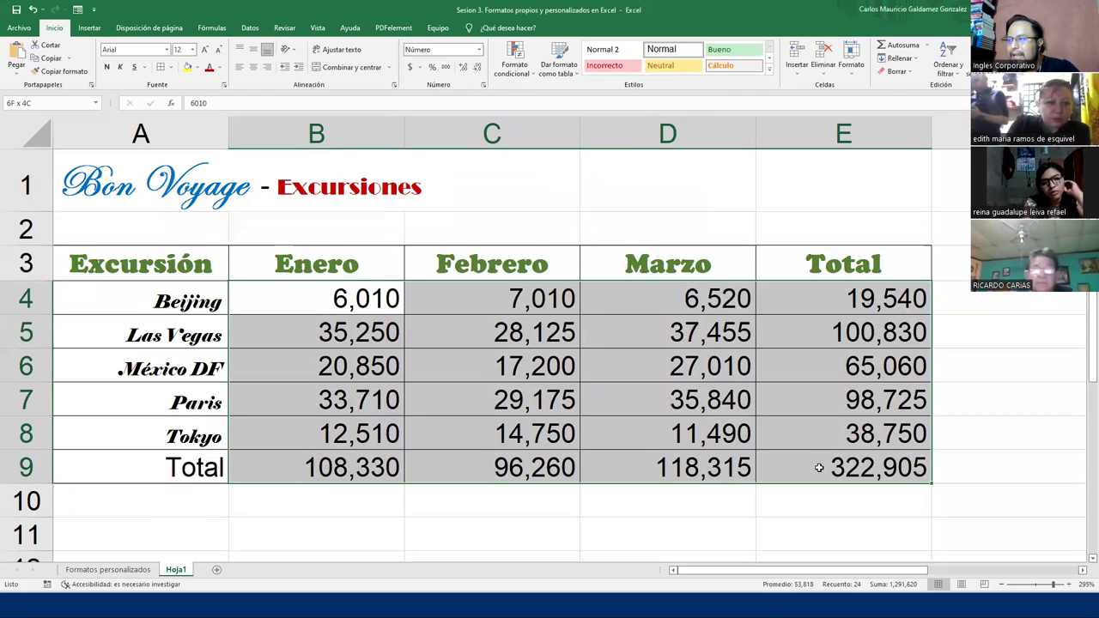
right_click(436, 348)
left_click(466, 306)
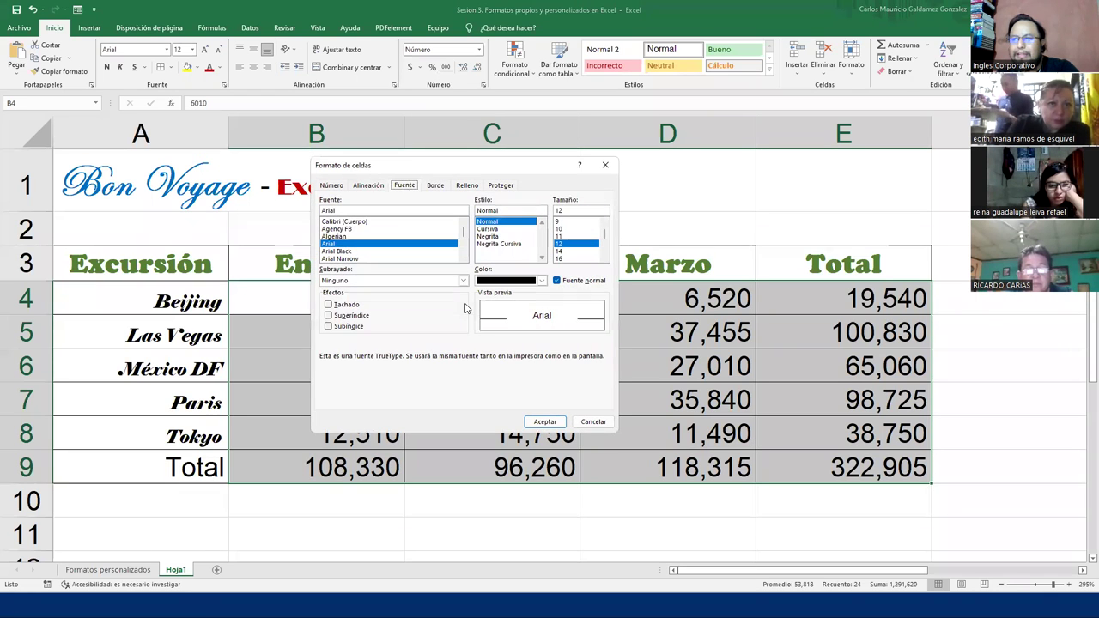
left_click(331, 185)
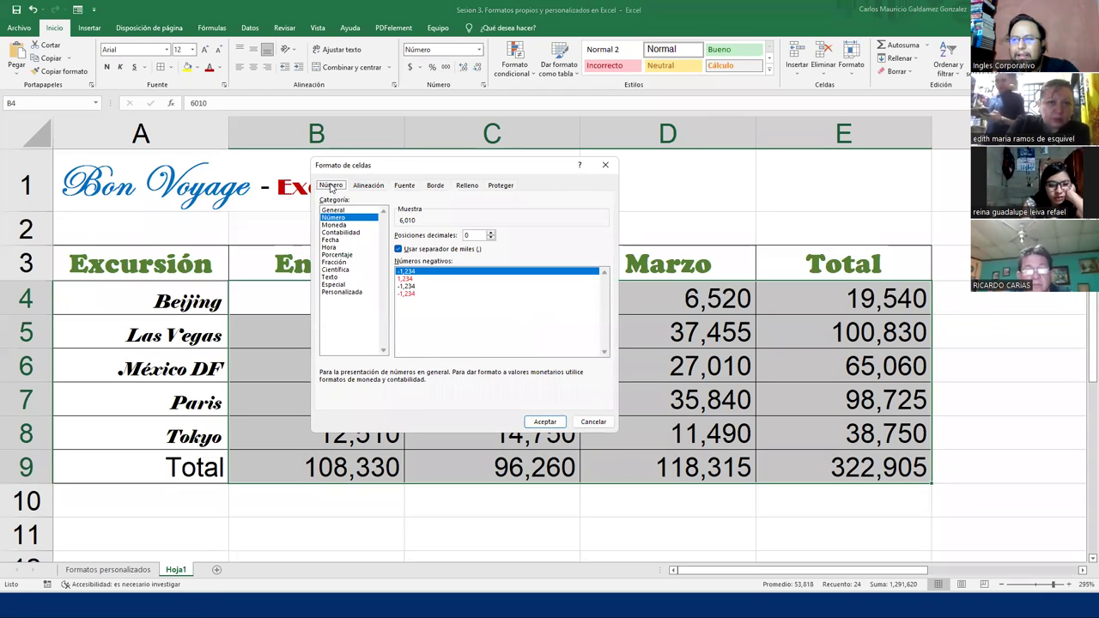
left_click(406, 188)
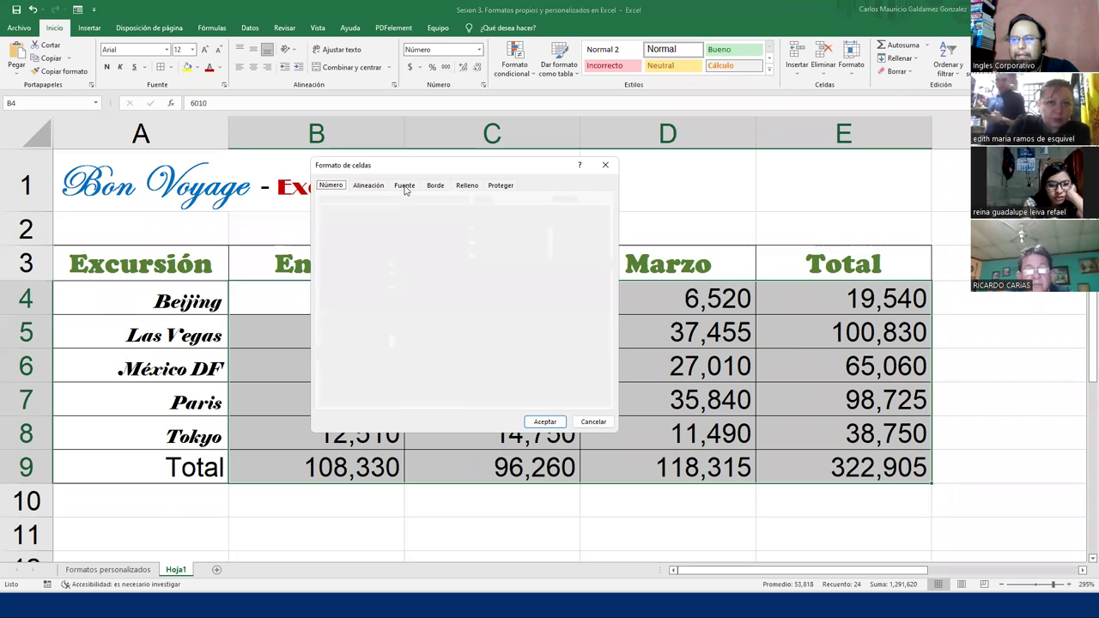
left_click(605, 166)
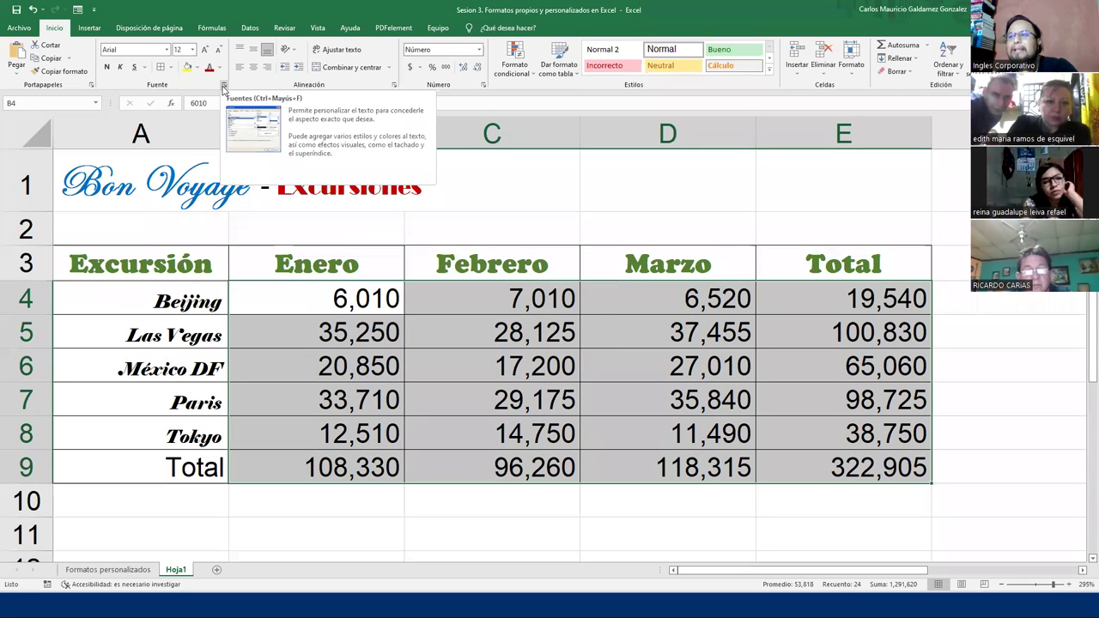
Select B4:E9 and apply the General number format to its figures
left_click(442, 391)
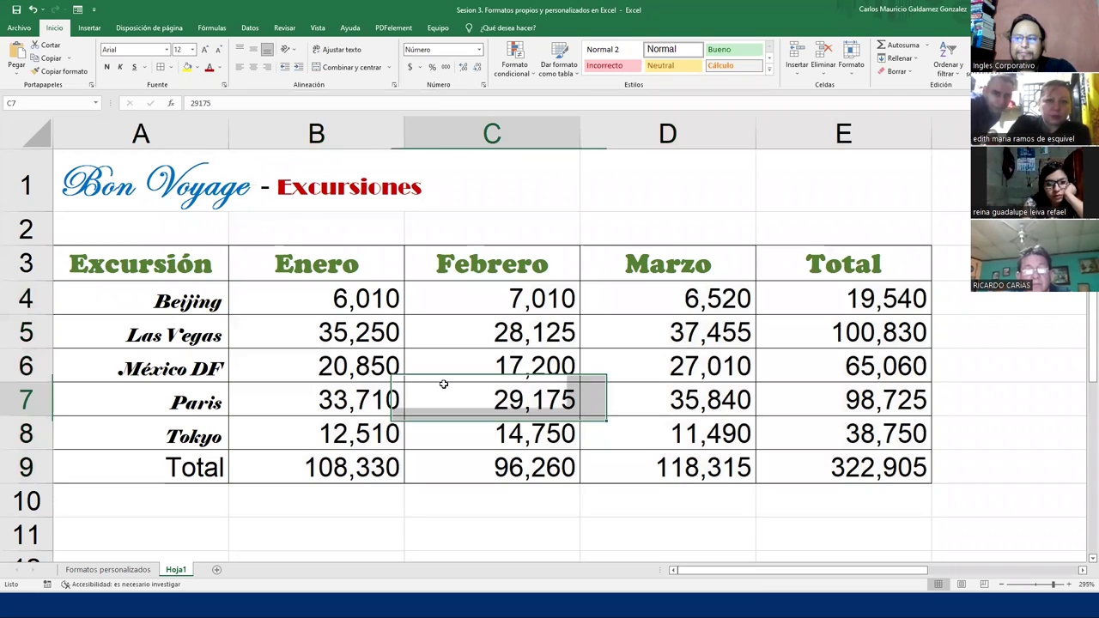
left_click(365, 298)
left_click_drag(456, 348, 822, 467)
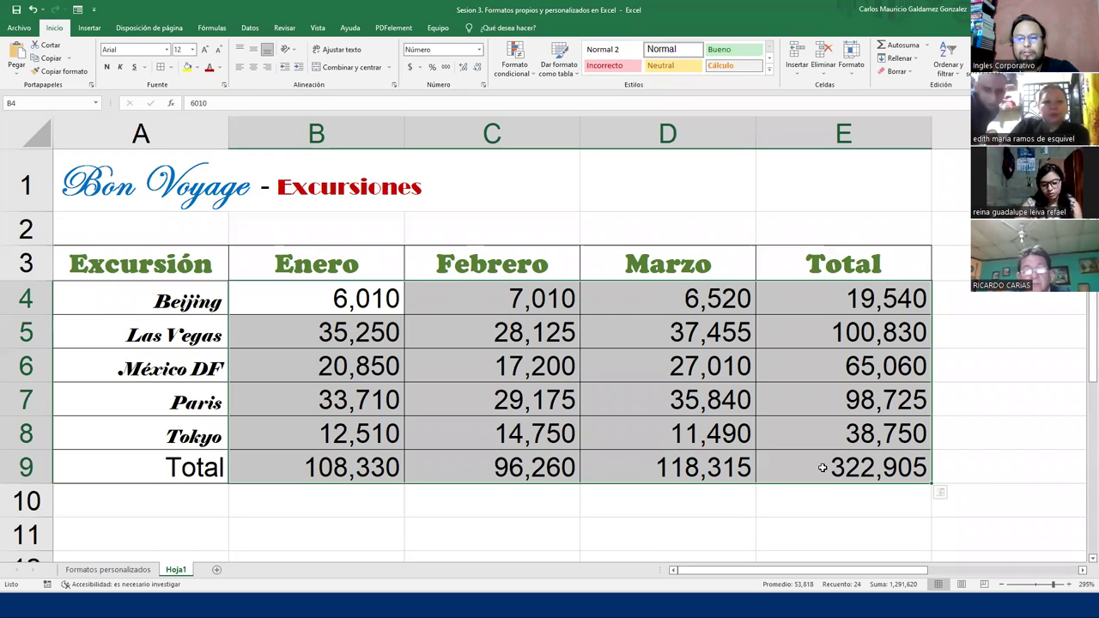
key("ctrl+1")
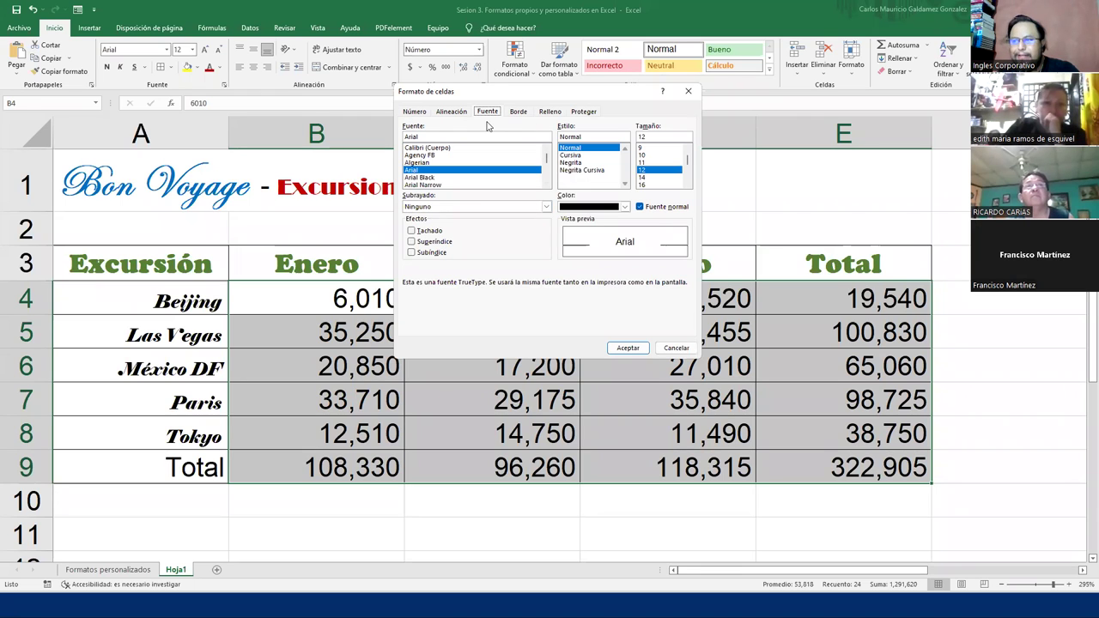
left_click_drag(566, 97, 824, 139)
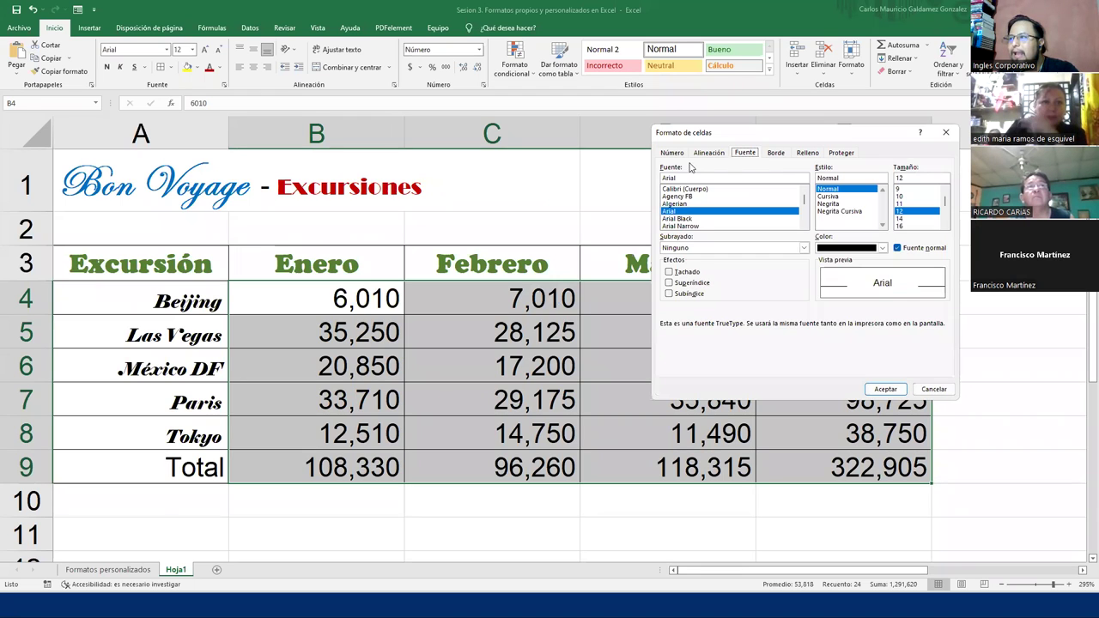
left_click(672, 153)
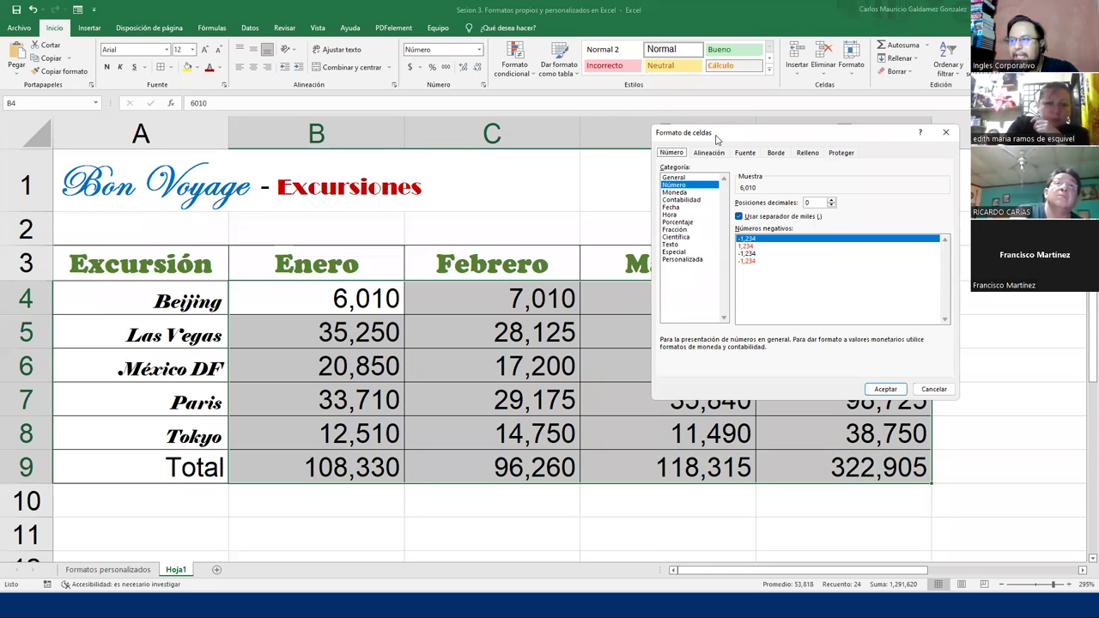
left_click_drag(716, 139, 612, 246)
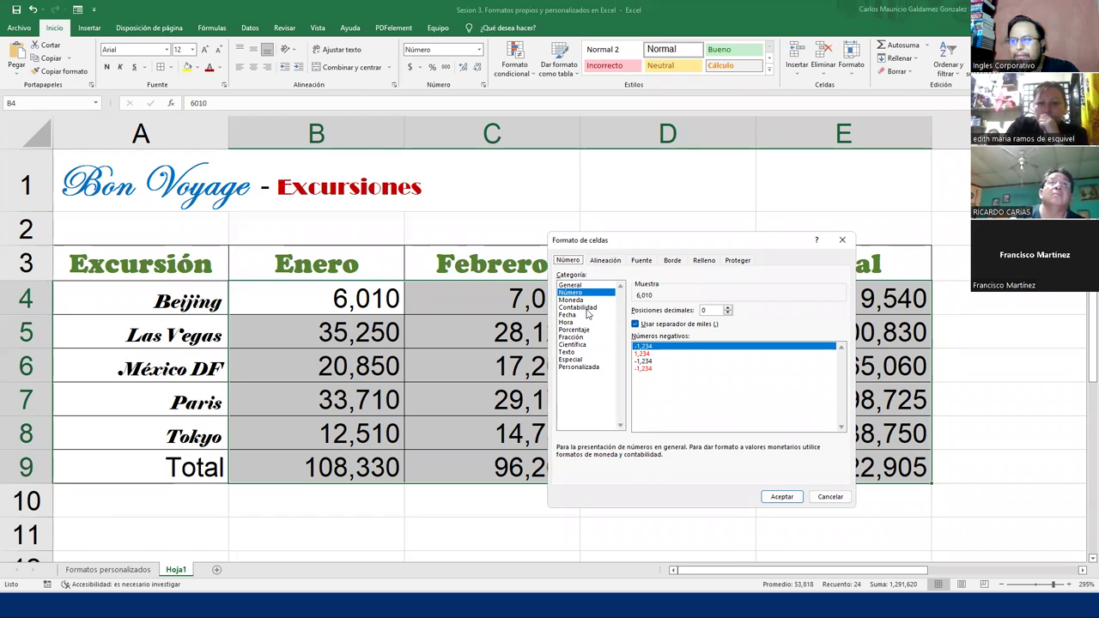
left_click(570, 284)
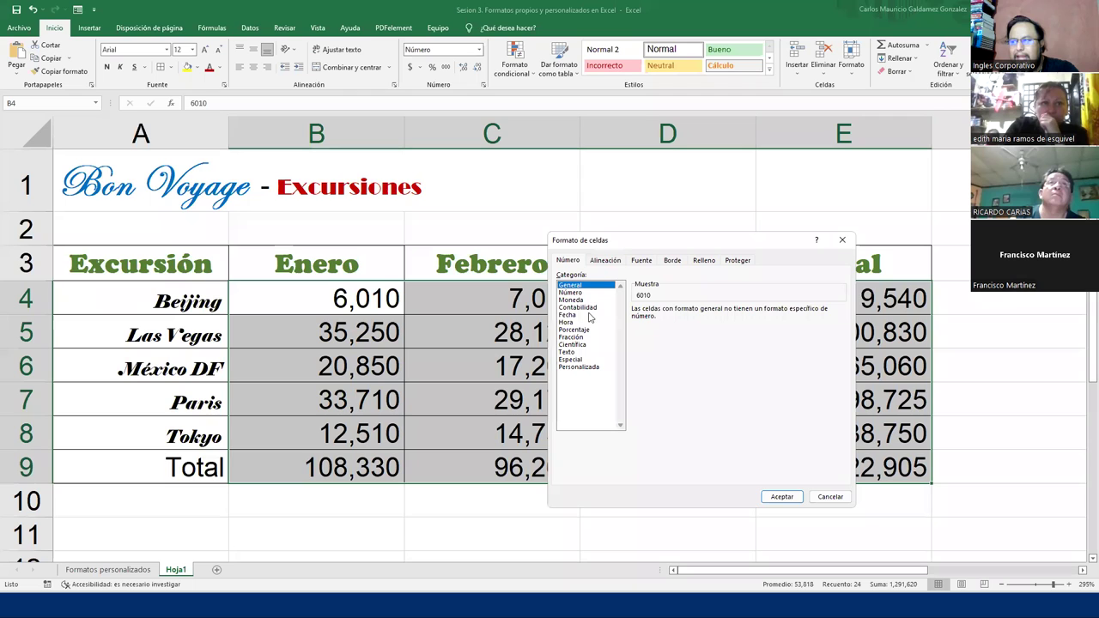
left_click(781, 497)
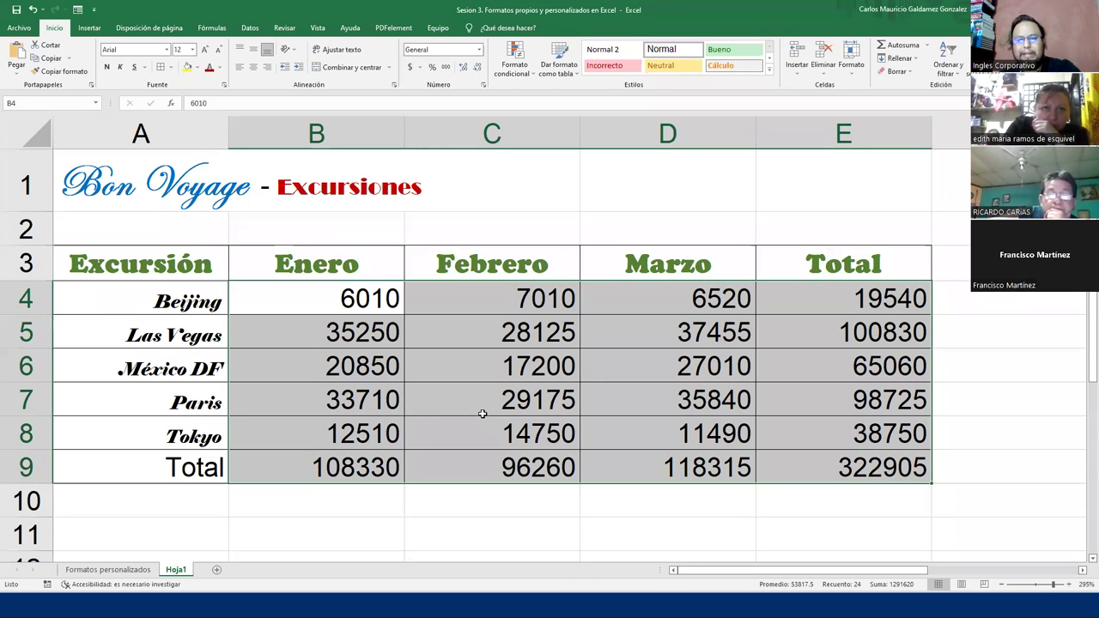
Choose the Número category for B4:E9, set 4 decimal places and try the negative-number styles, ending on the black minus-sign style
key("ctrl+shift+f")
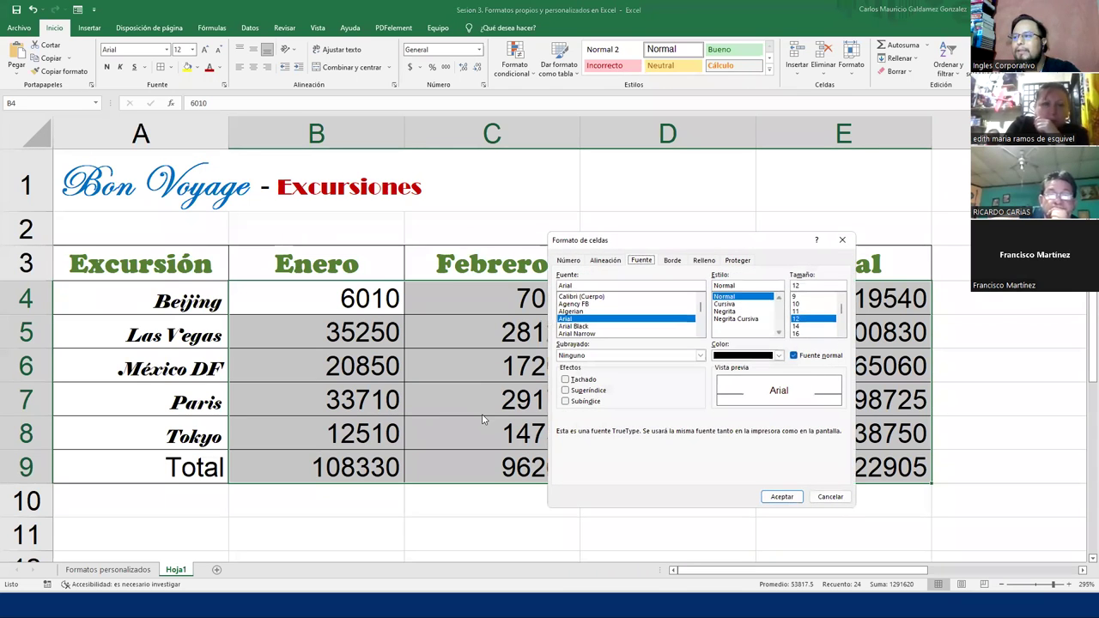
left_click(569, 260)
left_click(581, 294)
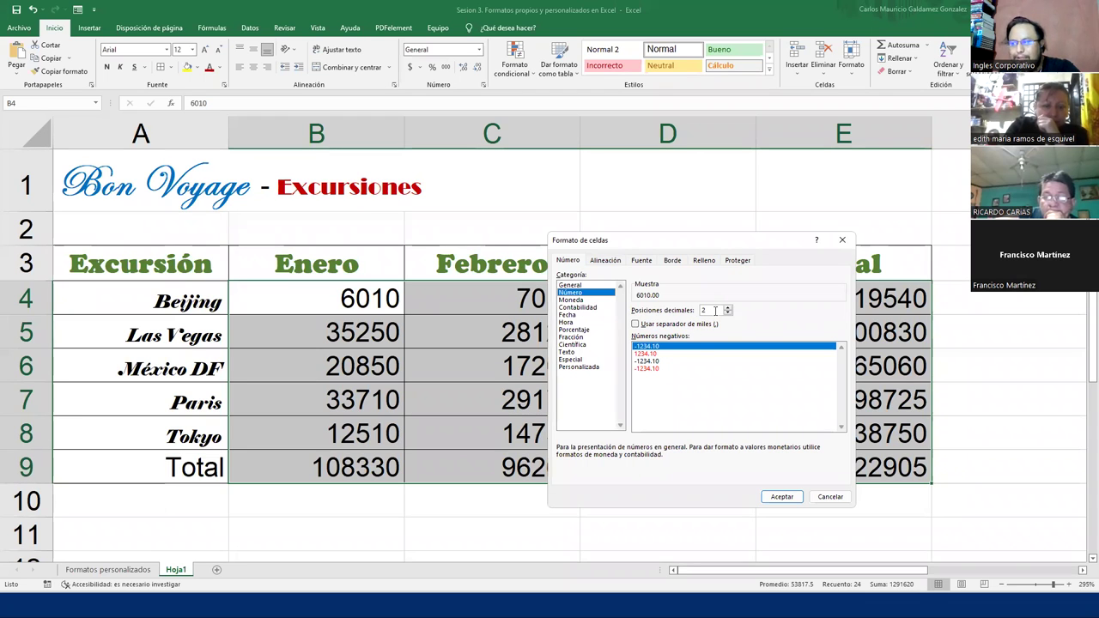
left_click(727, 307)
left_click(728, 308)
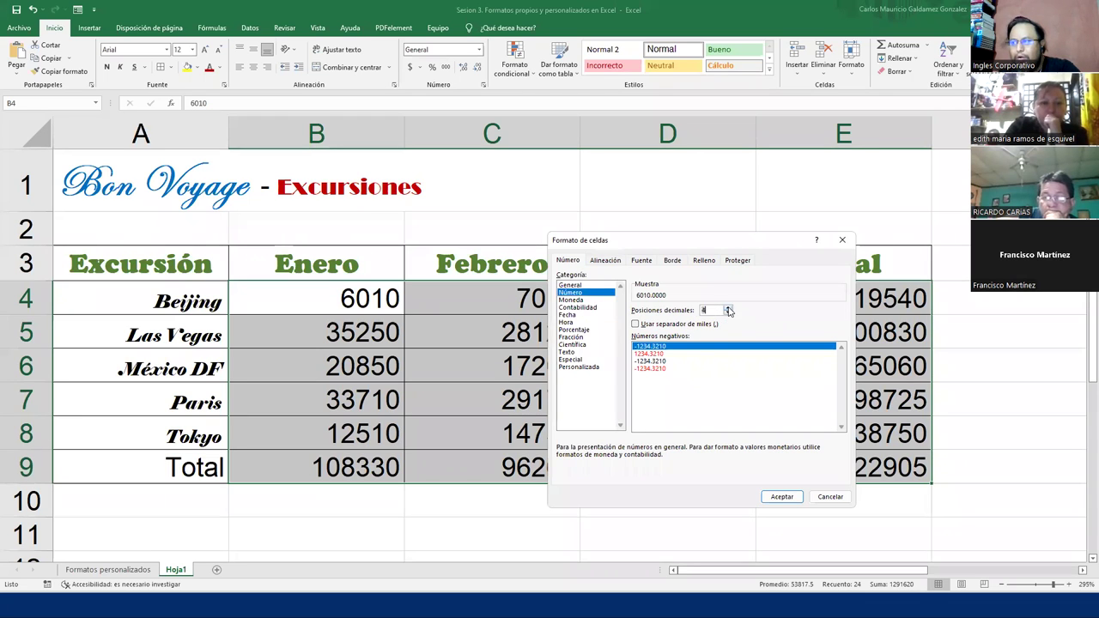
left_click(650, 354)
left_click(653, 368)
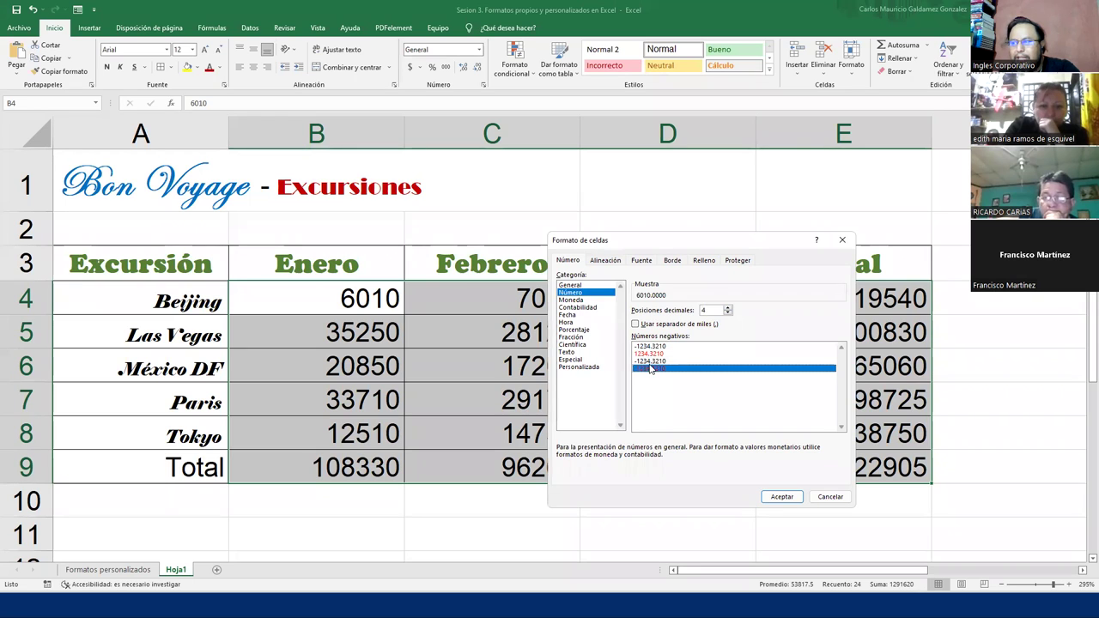
left_click(653, 362)
left_click(655, 347)
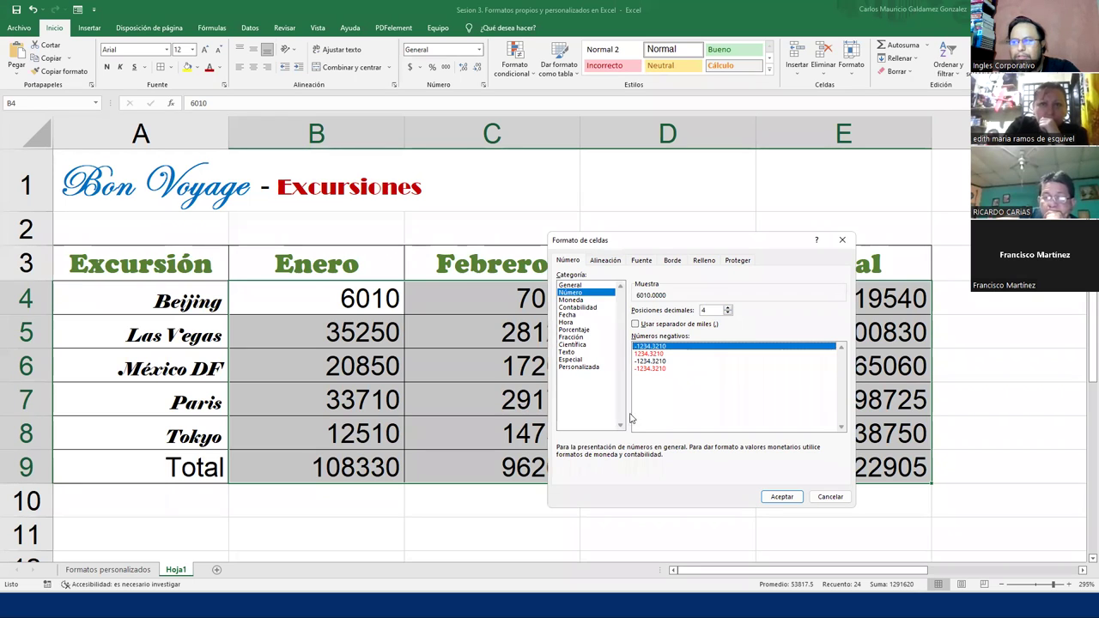
Enable the thousands separator, set the decimal places to 2 and apply the number format to B4:E9
left_click(636, 326)
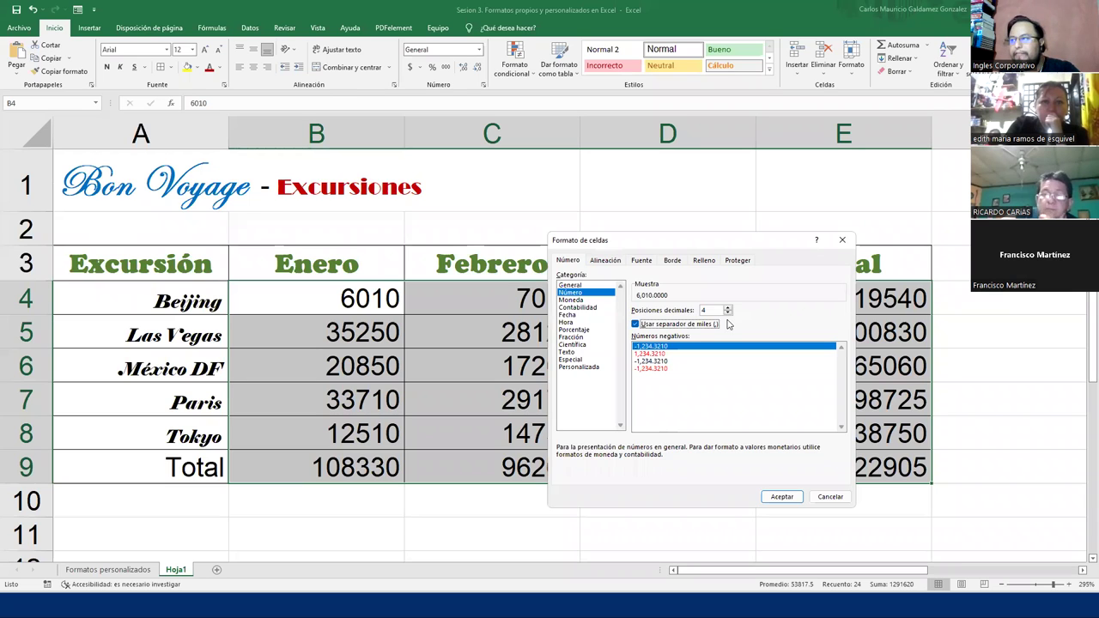
left_click(727, 312)
left_click(727, 313)
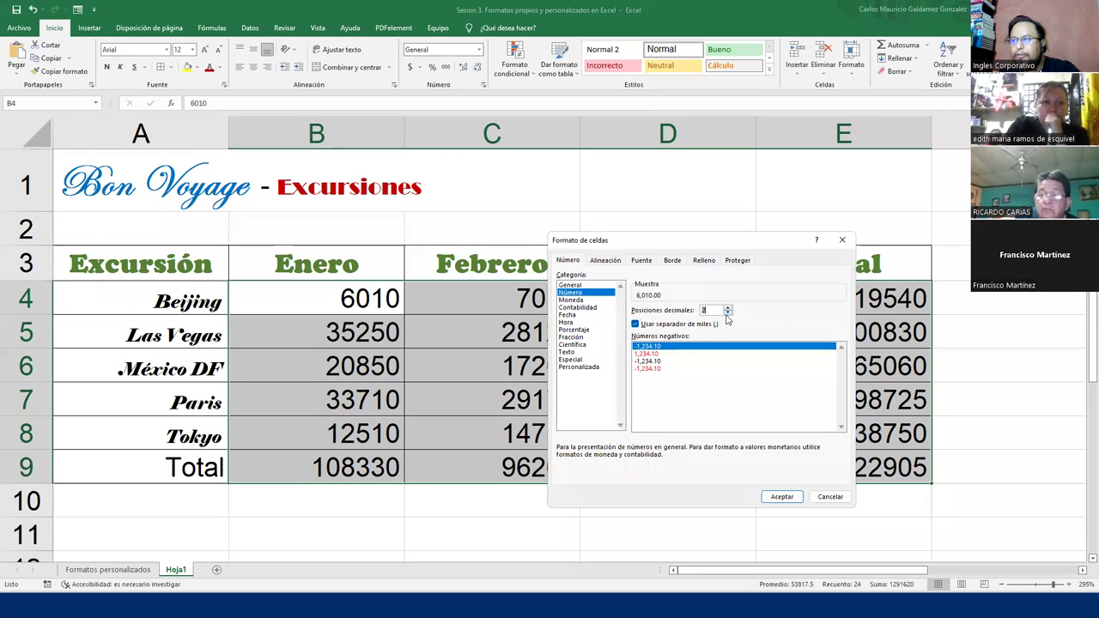
left_click(781, 497)
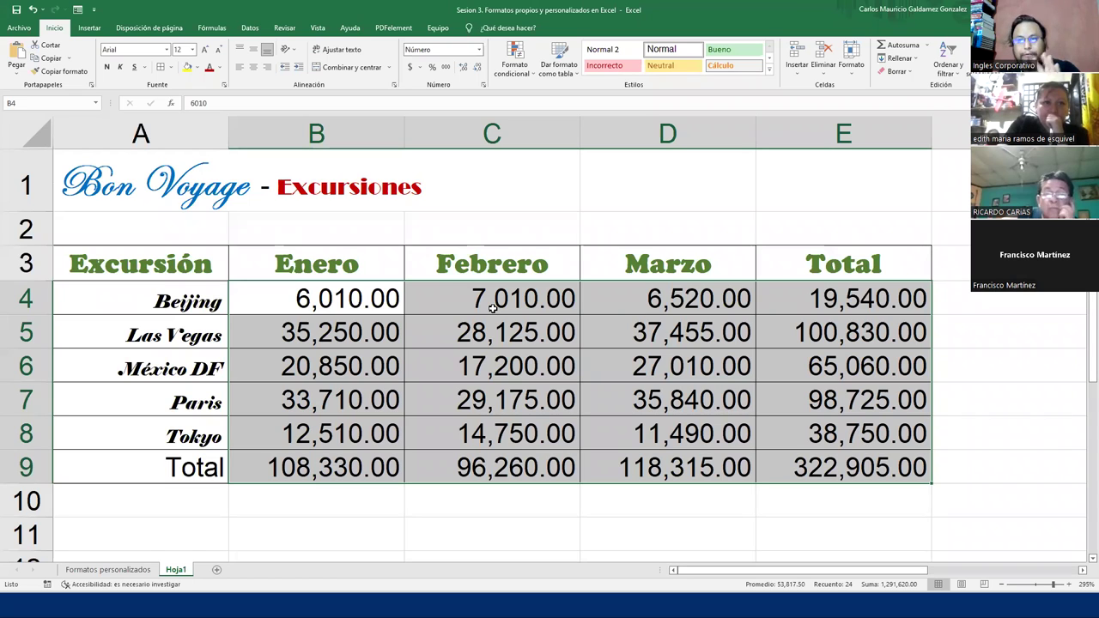
Apply the Moneda format with the £ Inglés (Reino Unido) symbol and 2 decimal places to B4:E9
right_click(353, 304)
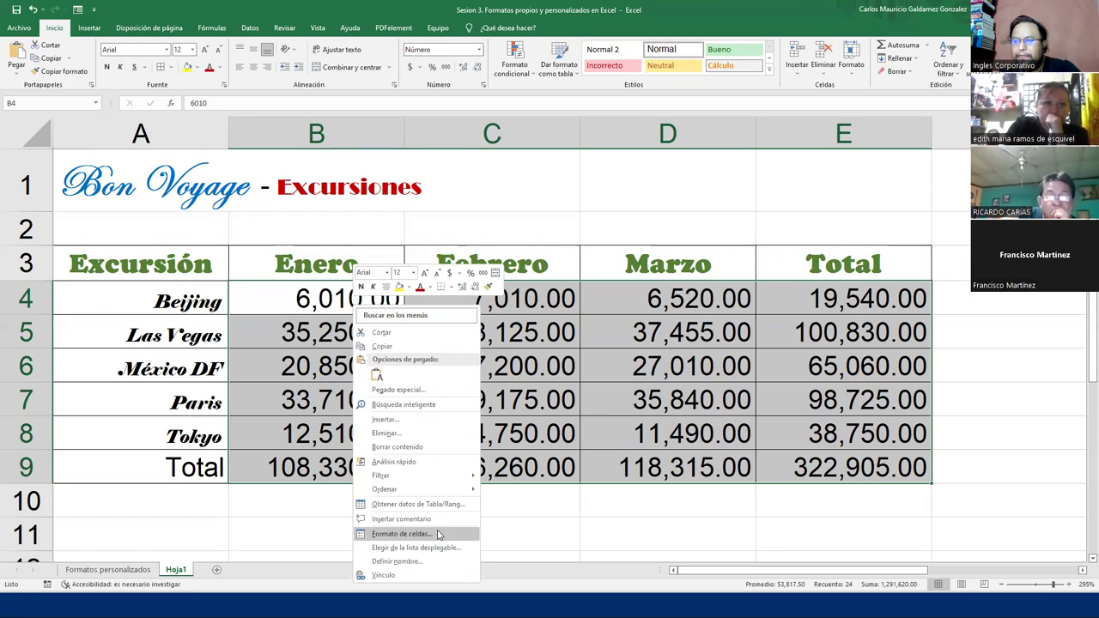
left_click(401, 533)
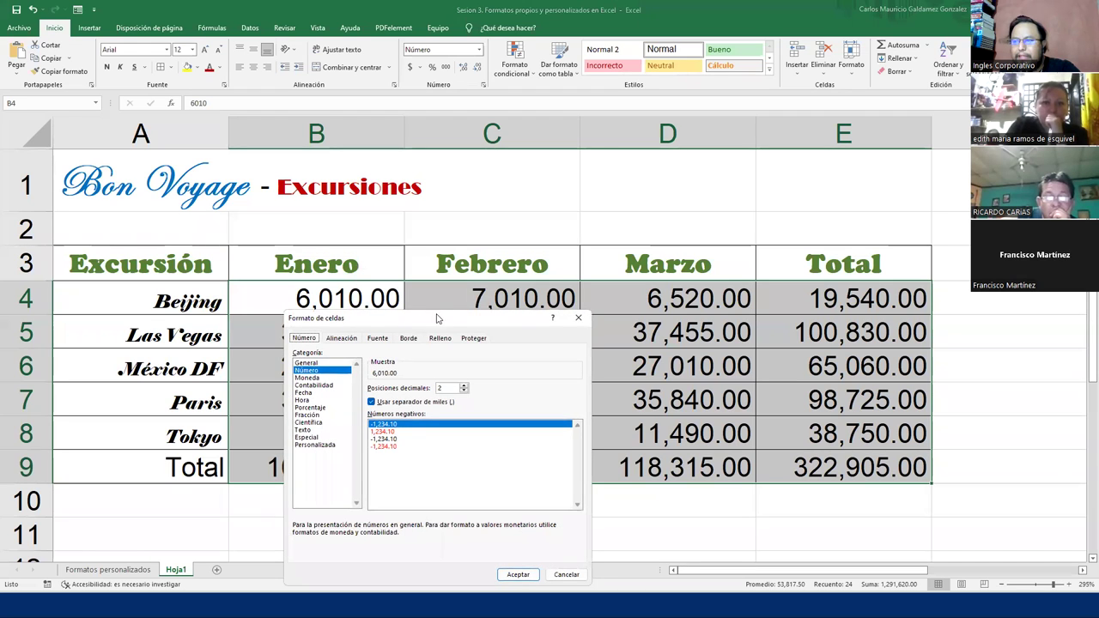
left_click_drag(435, 322, 790, 149)
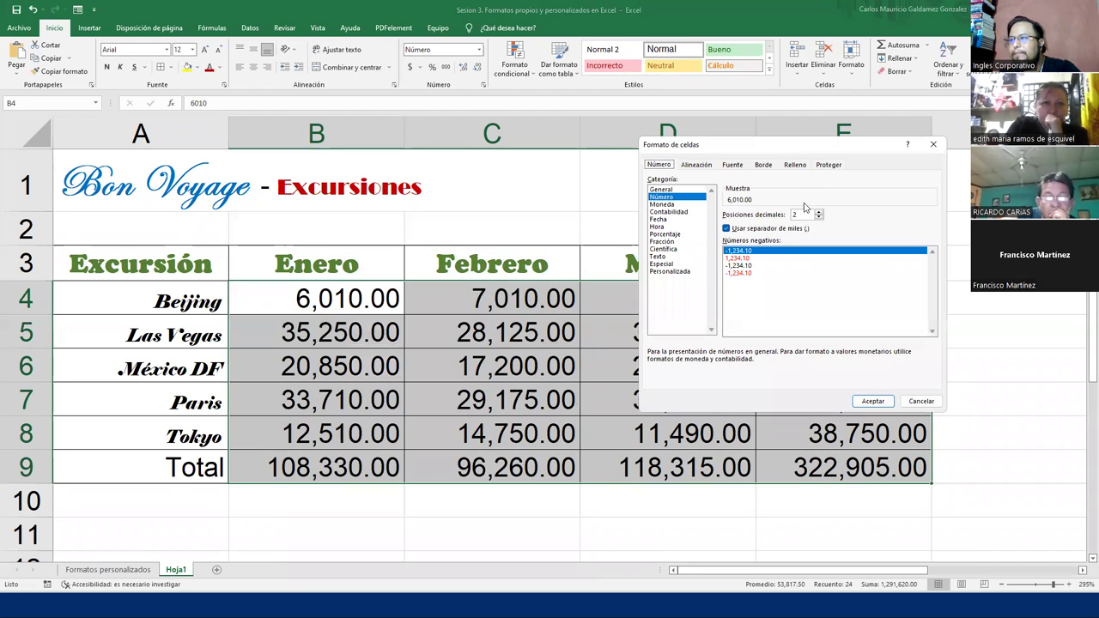
left_click(663, 205)
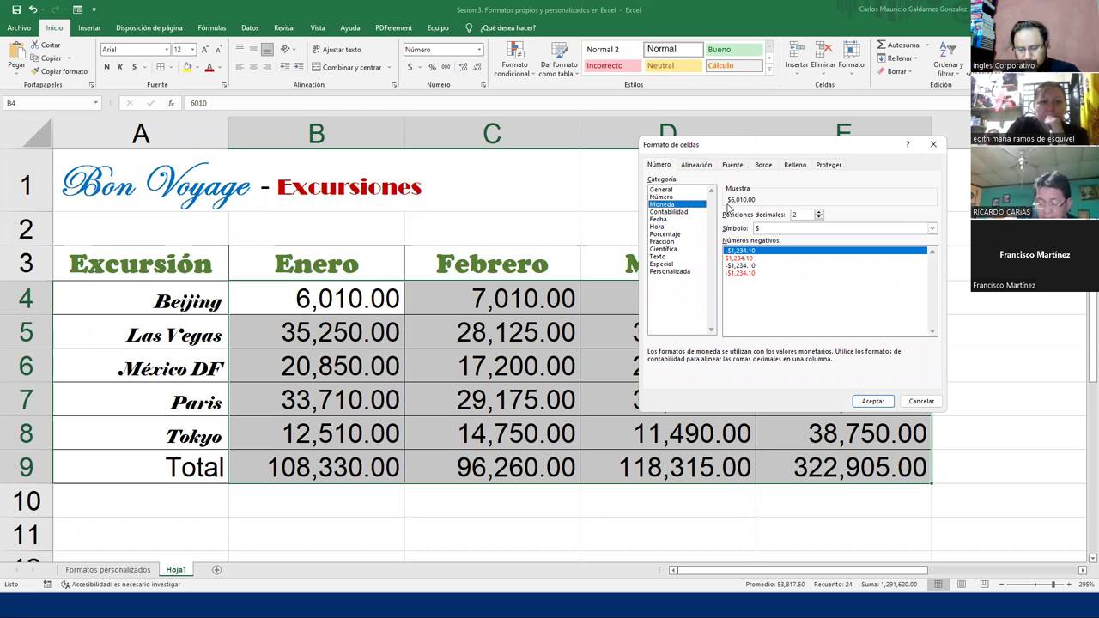
left_click(767, 229)
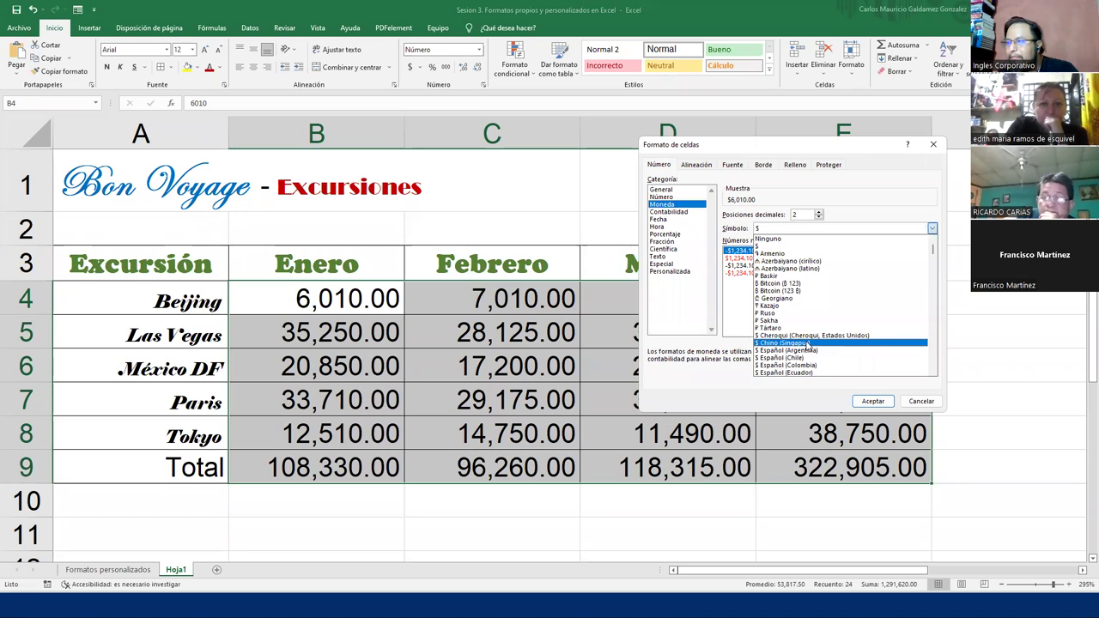
scroll(799, 328, "down", 1)
scroll(798, 328, "down", 10)
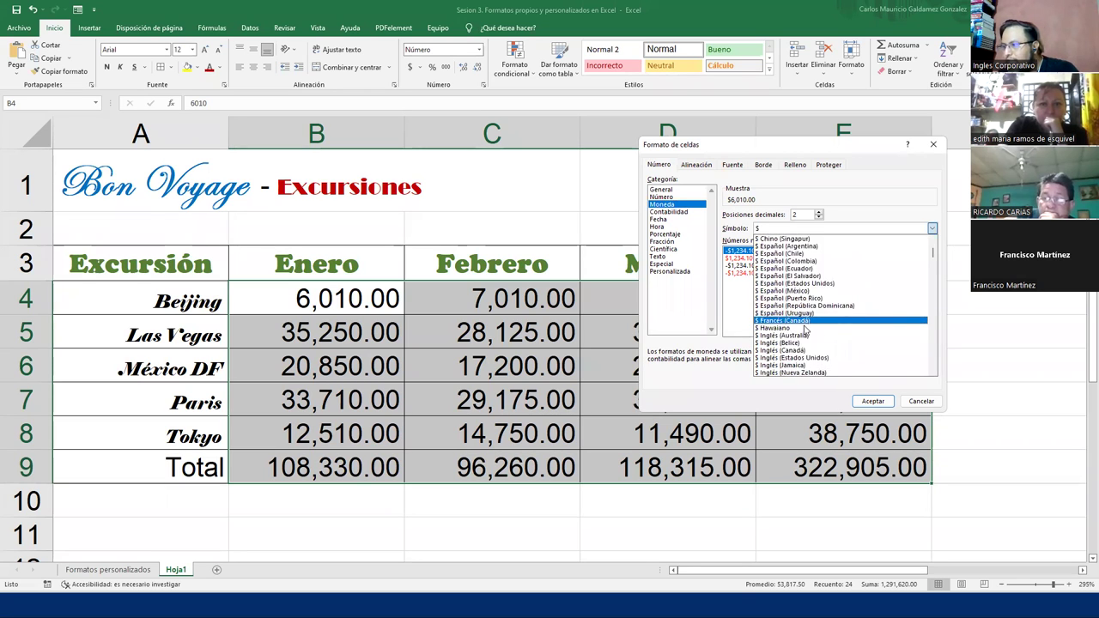
scroll(798, 328, "down", 5)
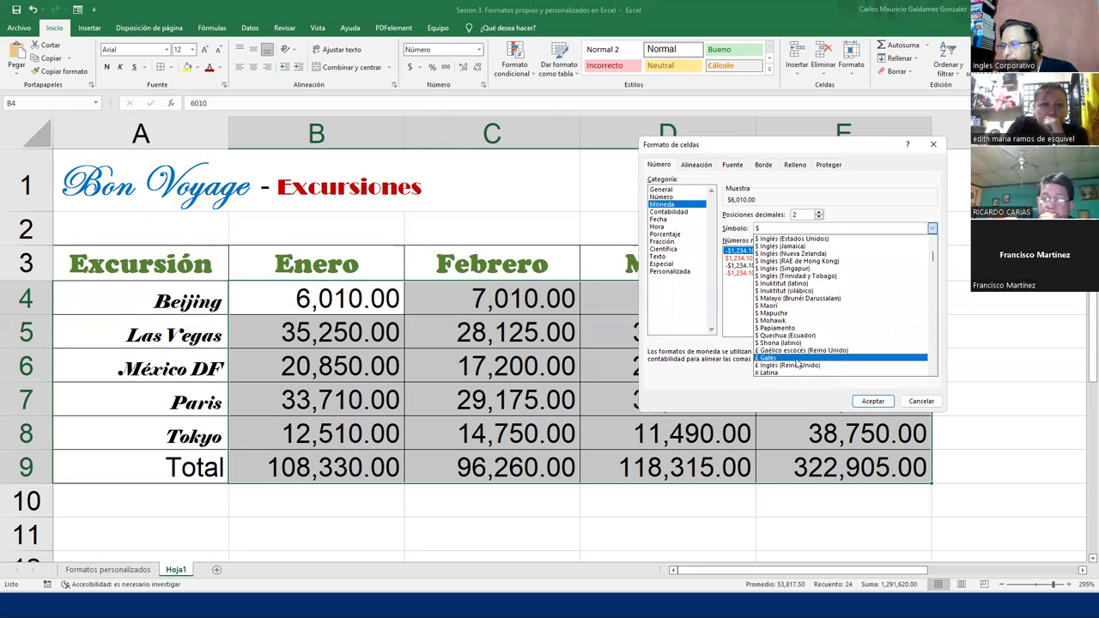
left_click(792, 366)
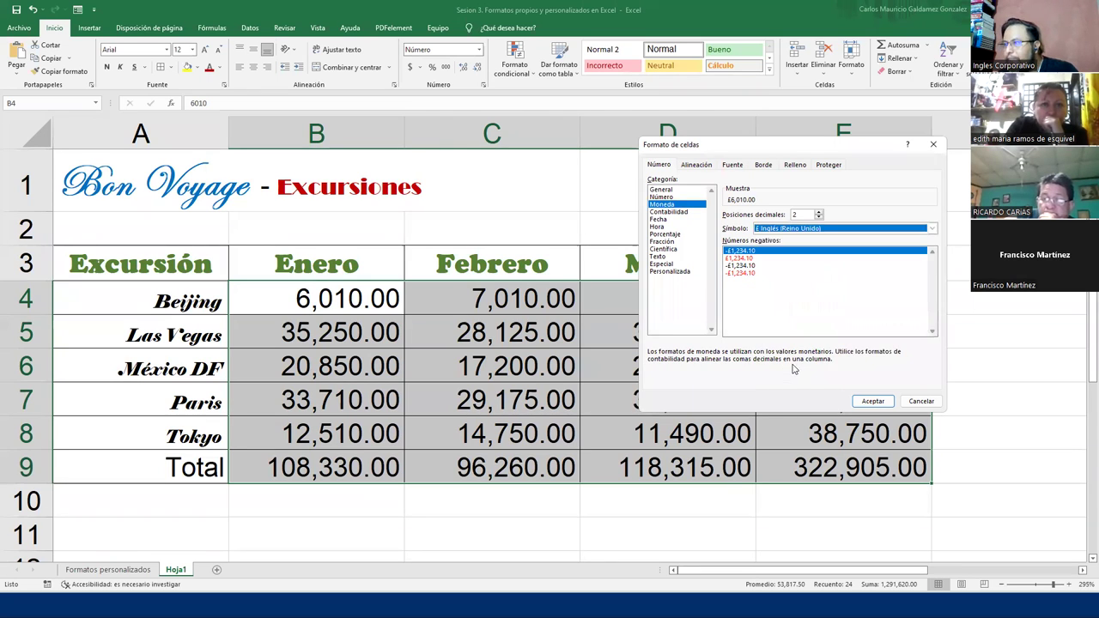
left_click(873, 401)
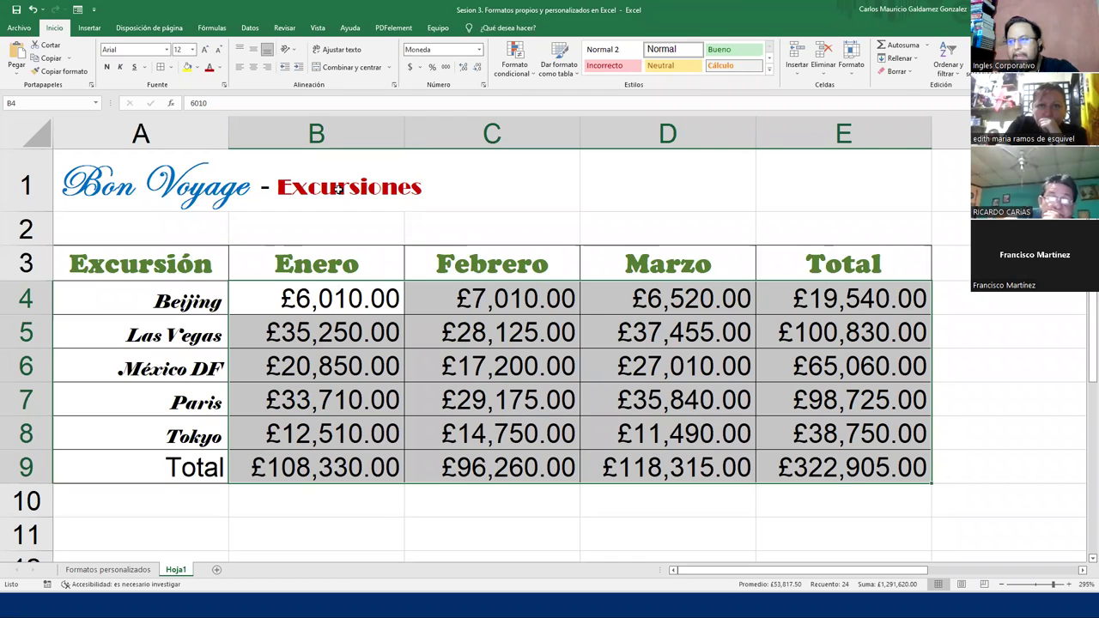
Change the currency symbol of B4:E9 to ¥ Yi (China)
key("ctrl+1")
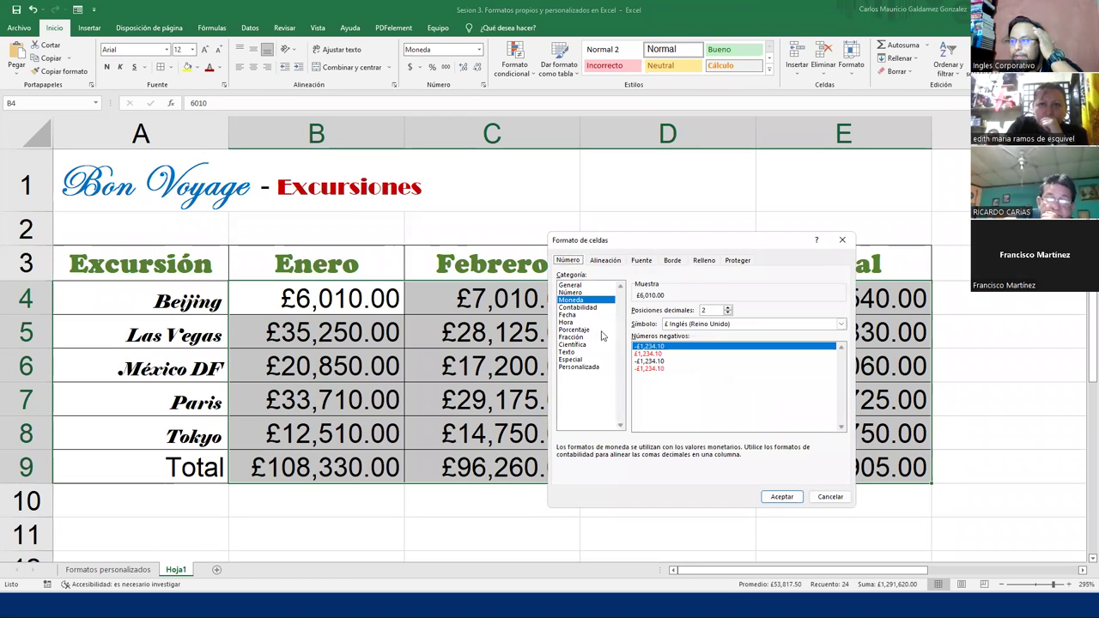
left_click(731, 323)
scroll(735, 433, "down", 2)
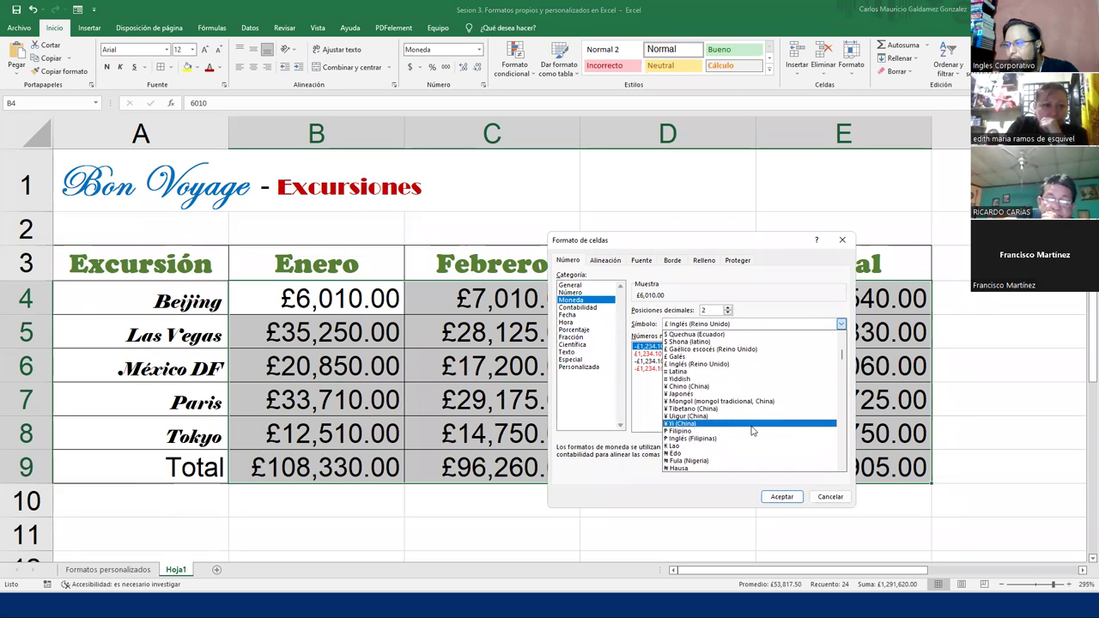
scroll(732, 451, "down", 1)
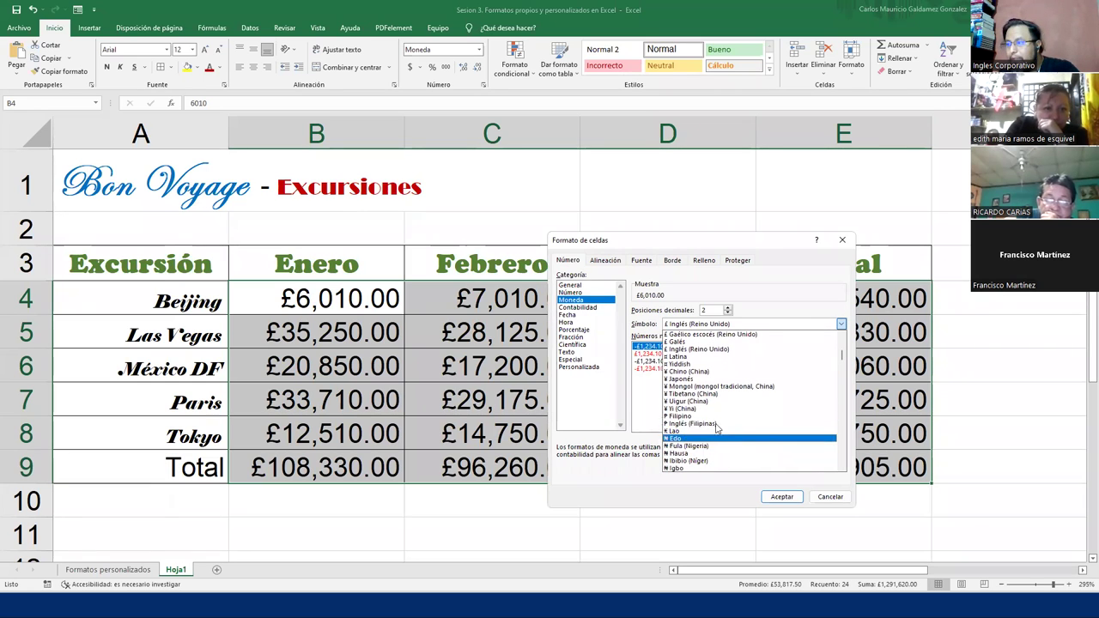
left_click(688, 409)
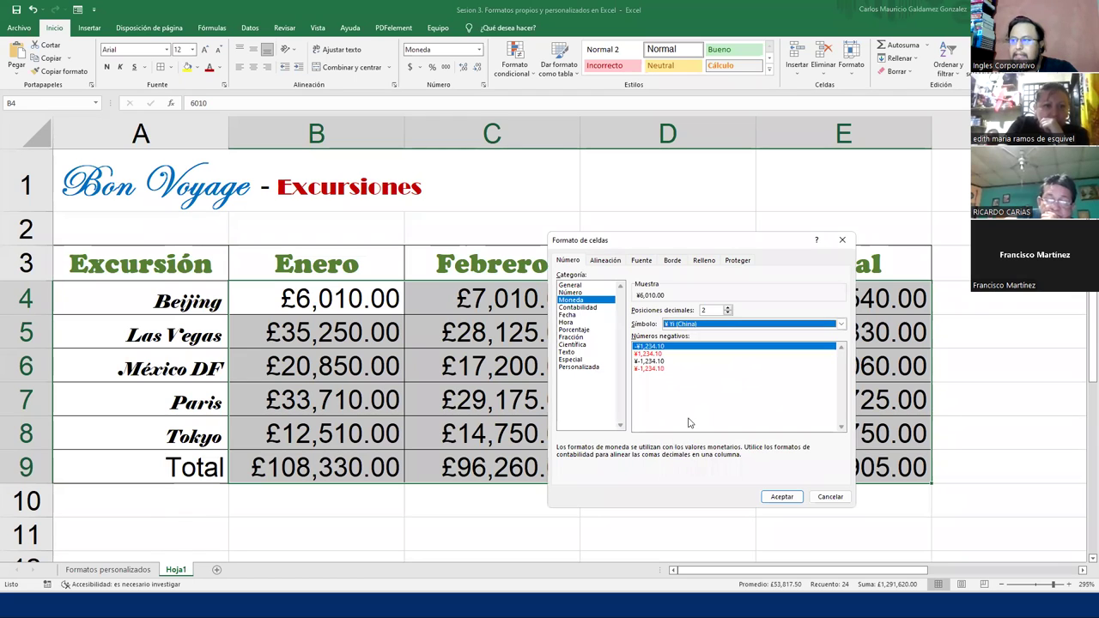
left_click(781, 497)
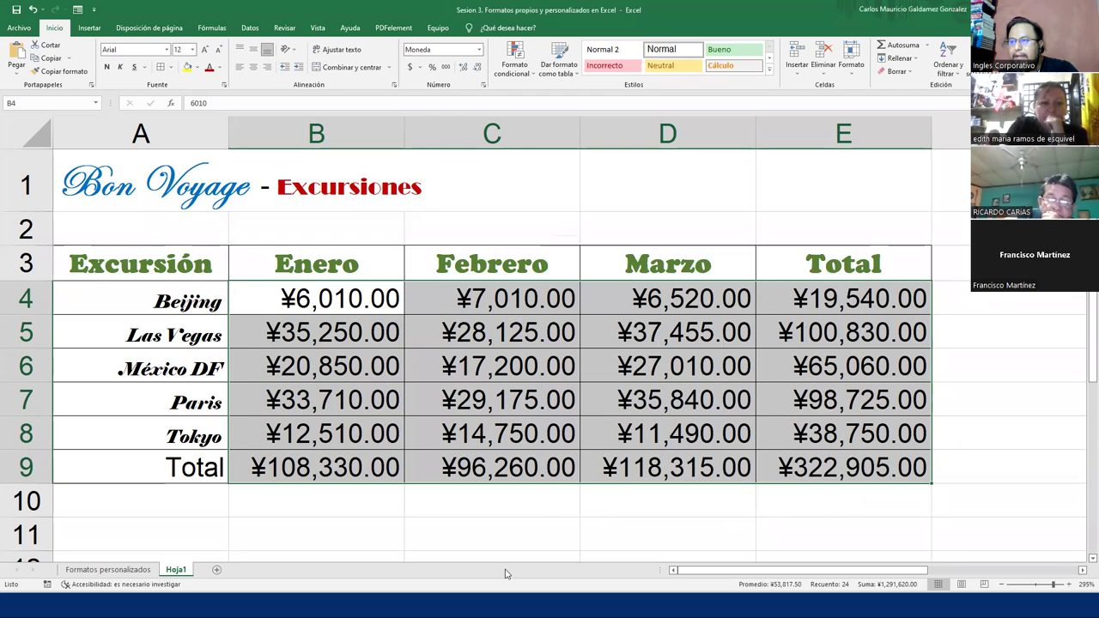
Set the currency symbol of B4:E9 to $ Español (El Salvador) and apply it
left_click(222, 89)
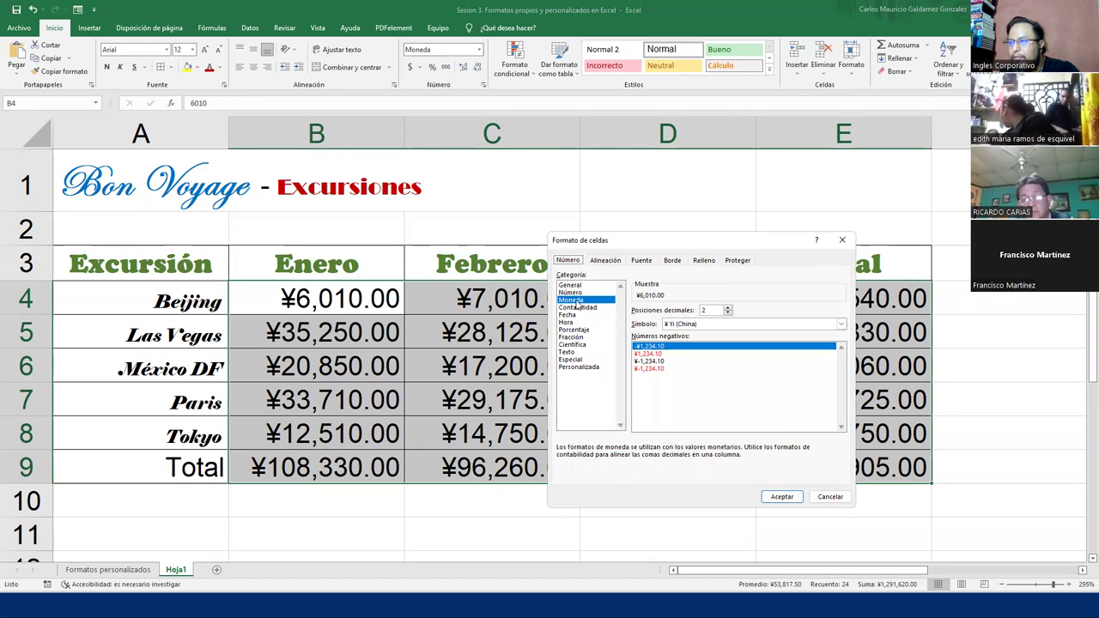
left_click(738, 325)
scroll(742, 374, "up", 2)
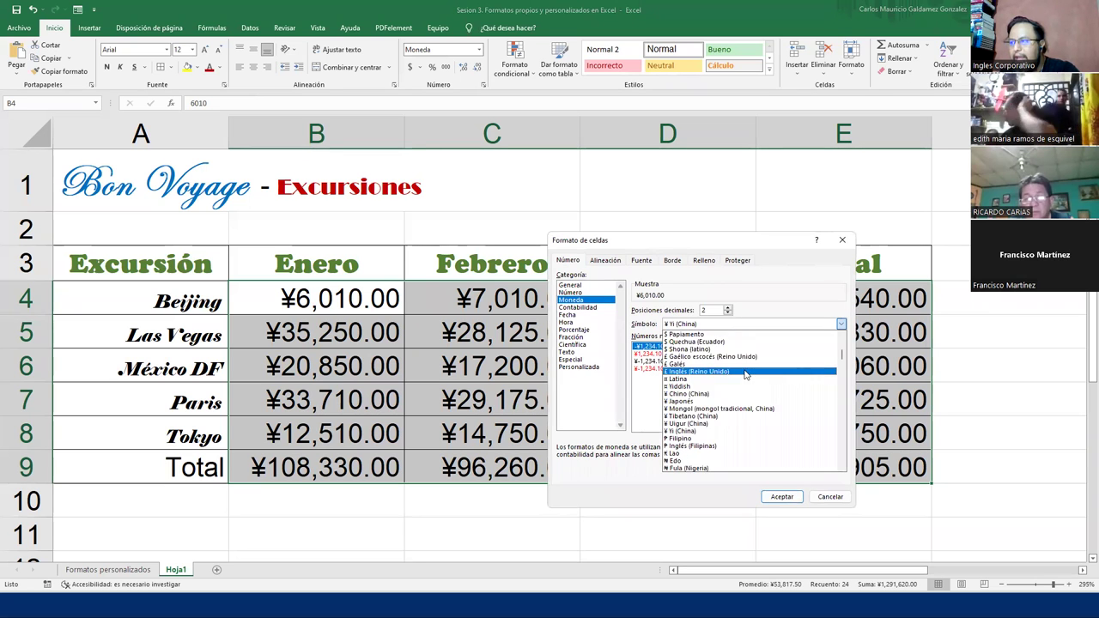
scroll(742, 383, "up", 12)
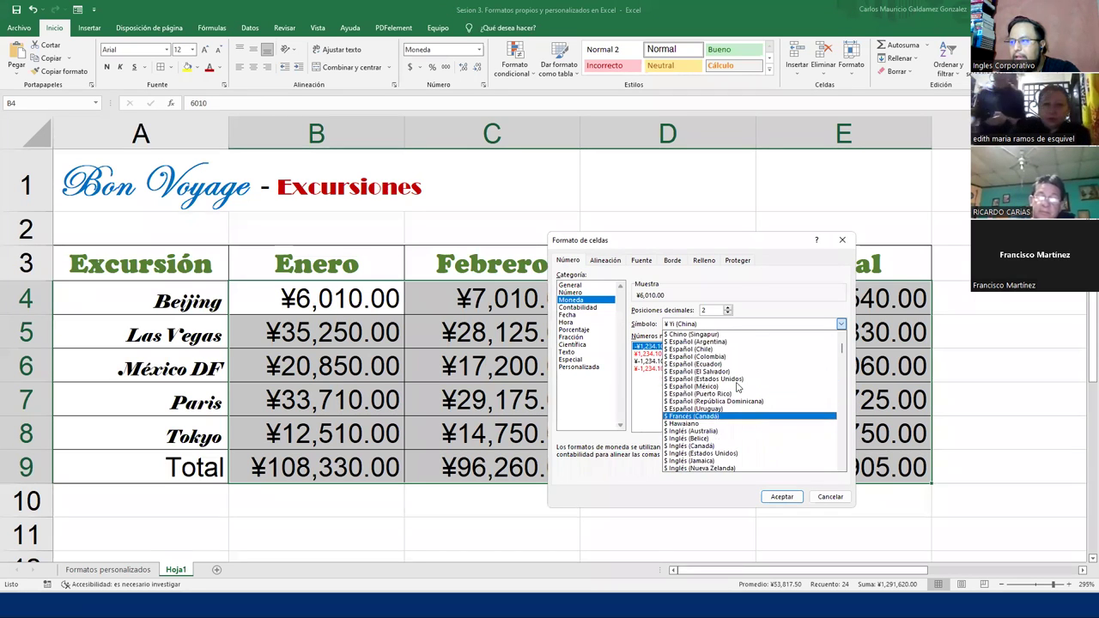
scroll(730, 387, "up", 3)
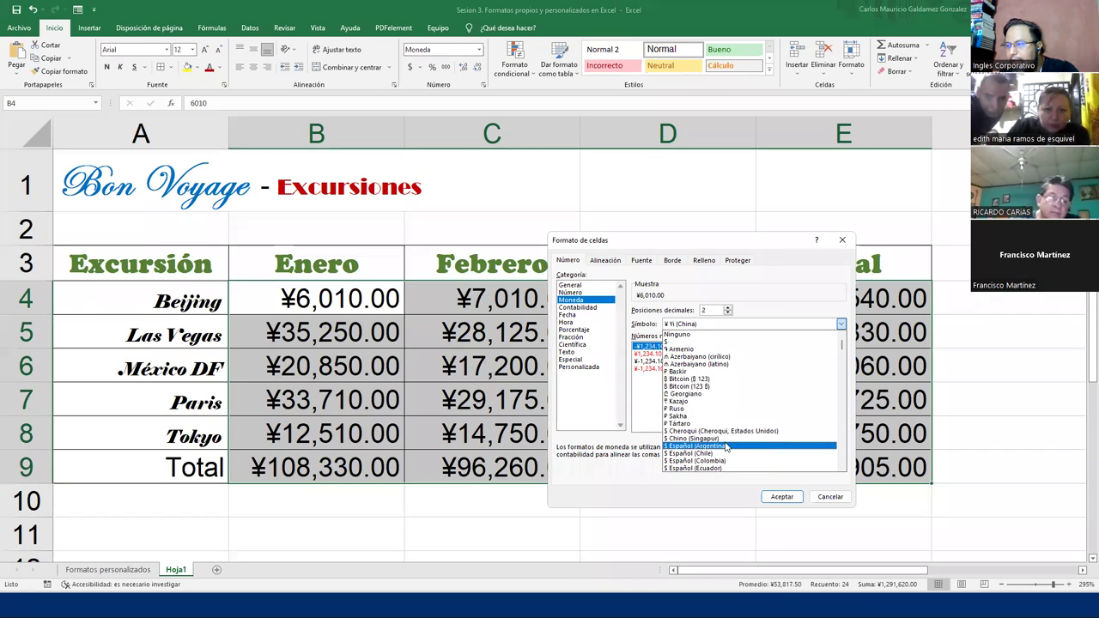
scroll(745, 450, "down", 1)
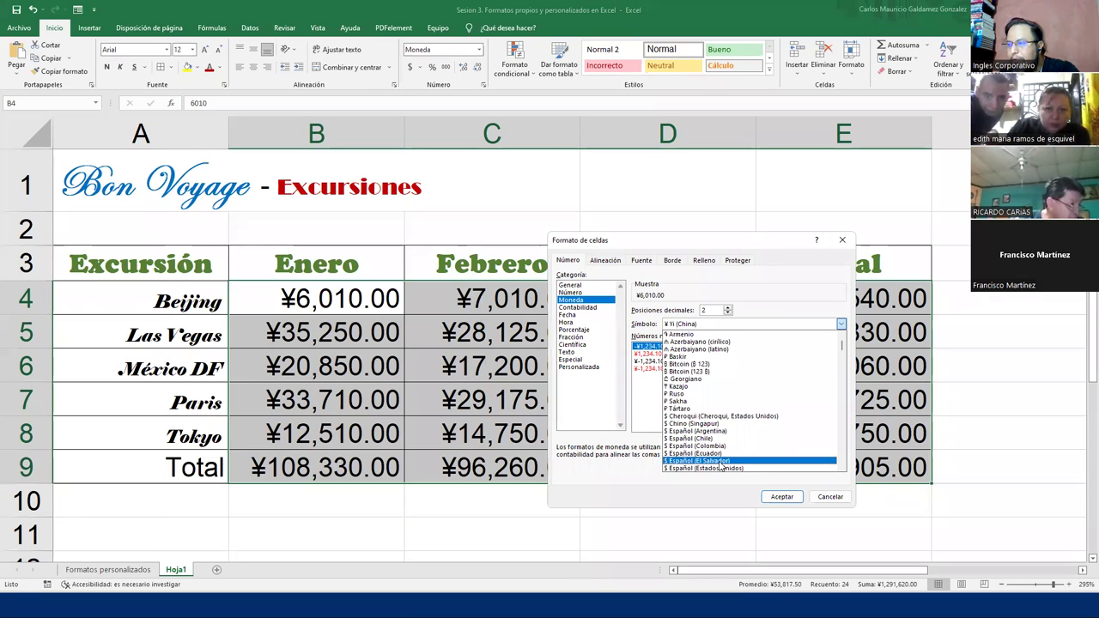
left_click(721, 462)
left_click(783, 497)
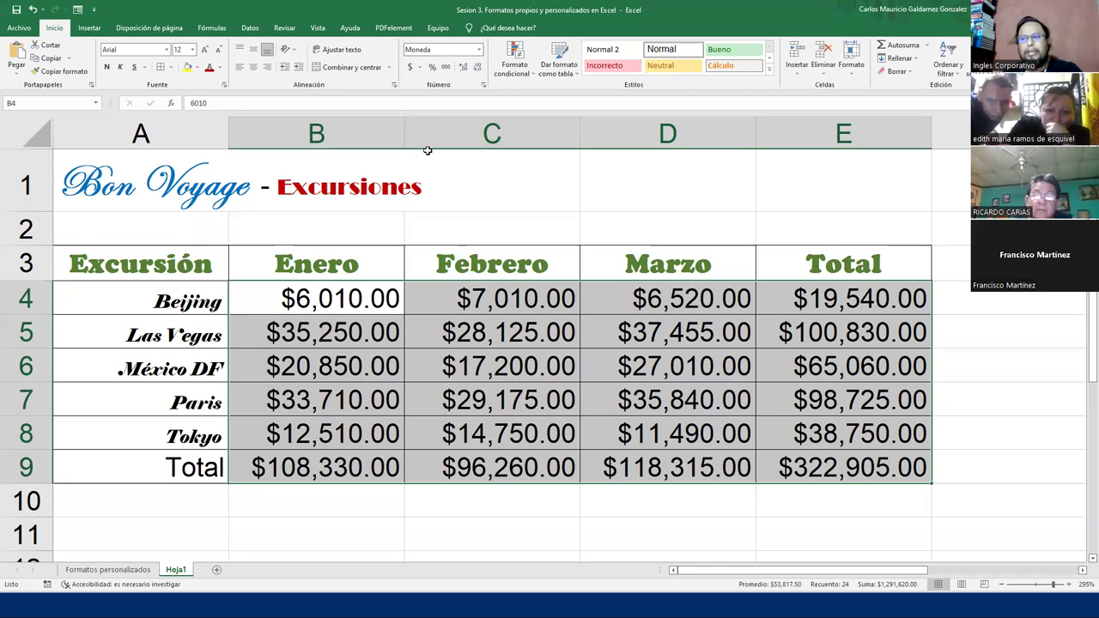
Try the dollar accounting number format on B4:E9, undo it and deselect the range
left_click(409, 68)
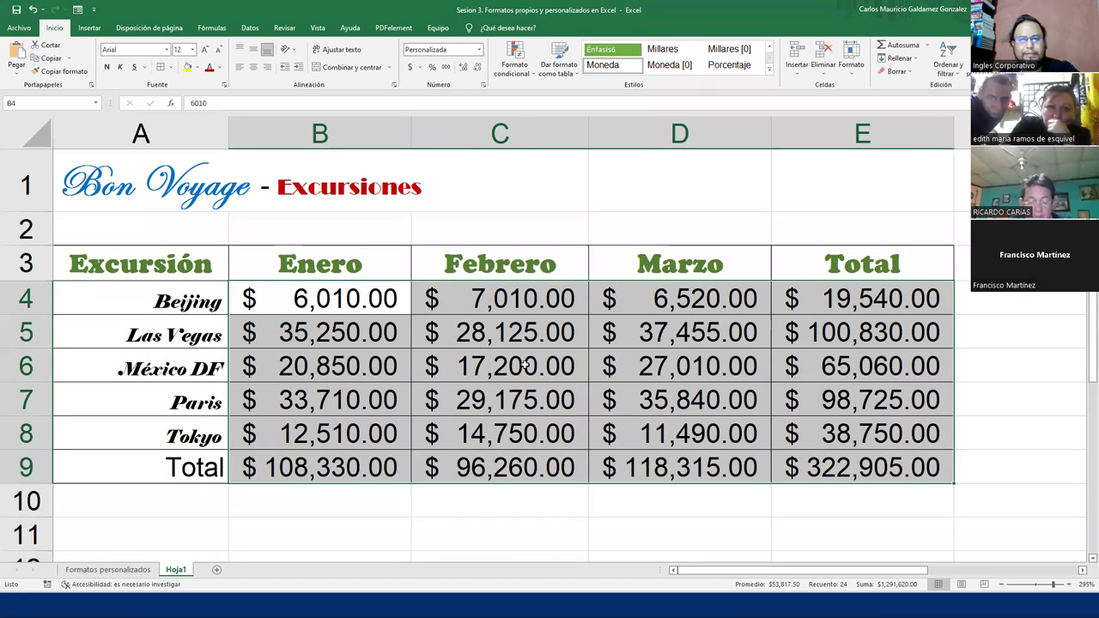
key("ctrl+shift+4")
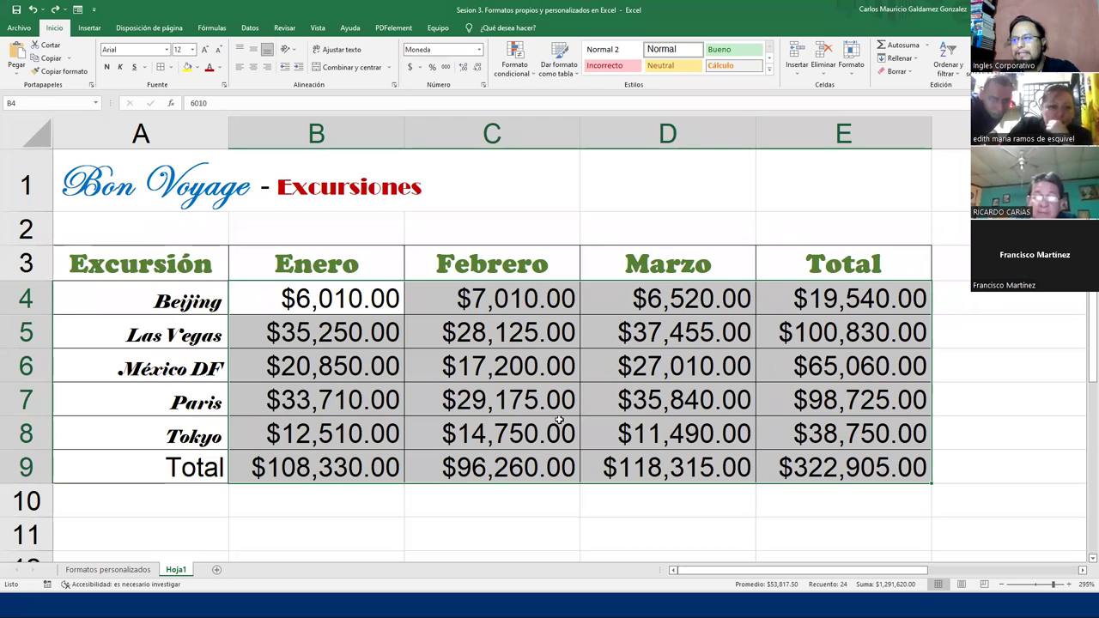
left_click(559, 420)
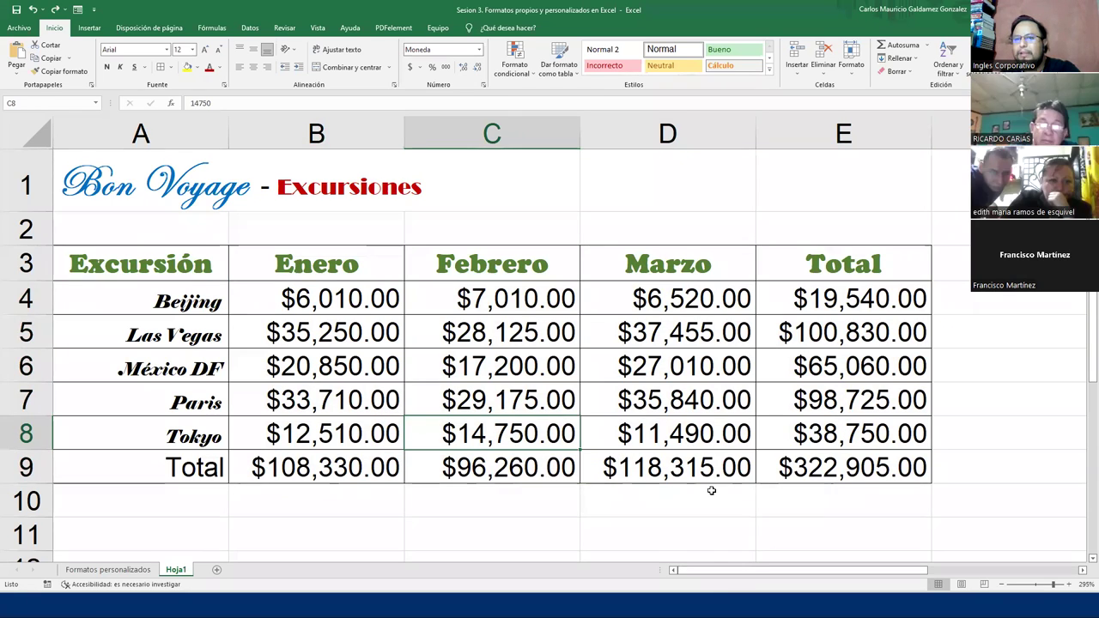
Reselect B4:E9, review the currency settings of its cell format and close without changes
left_click_drag(344, 304, 813, 478)
right_click(812, 478)
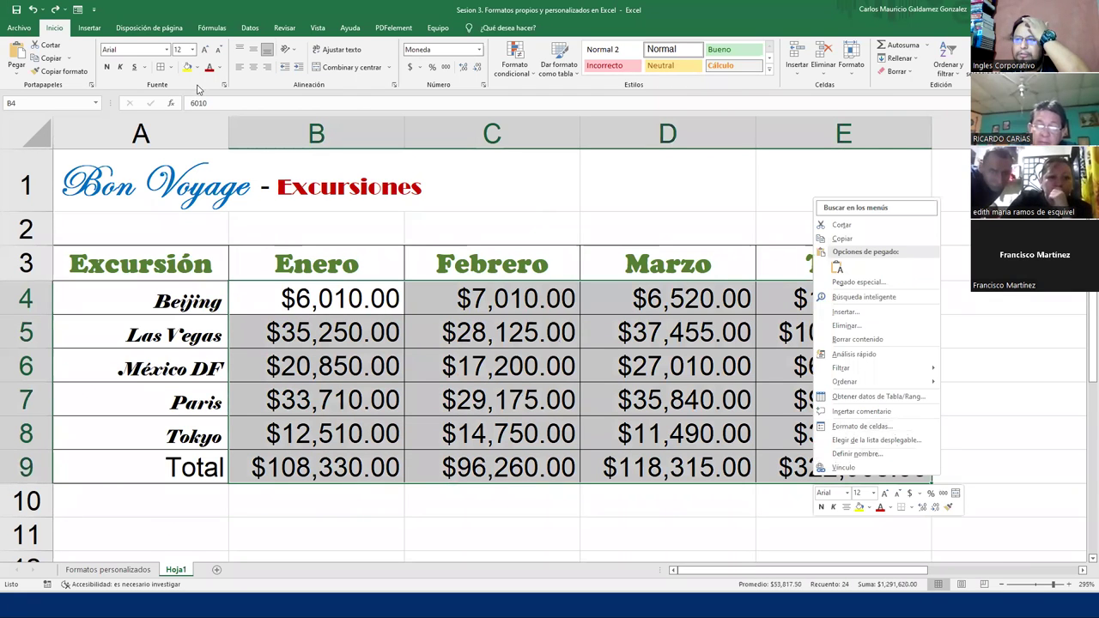
left_click(225, 86)
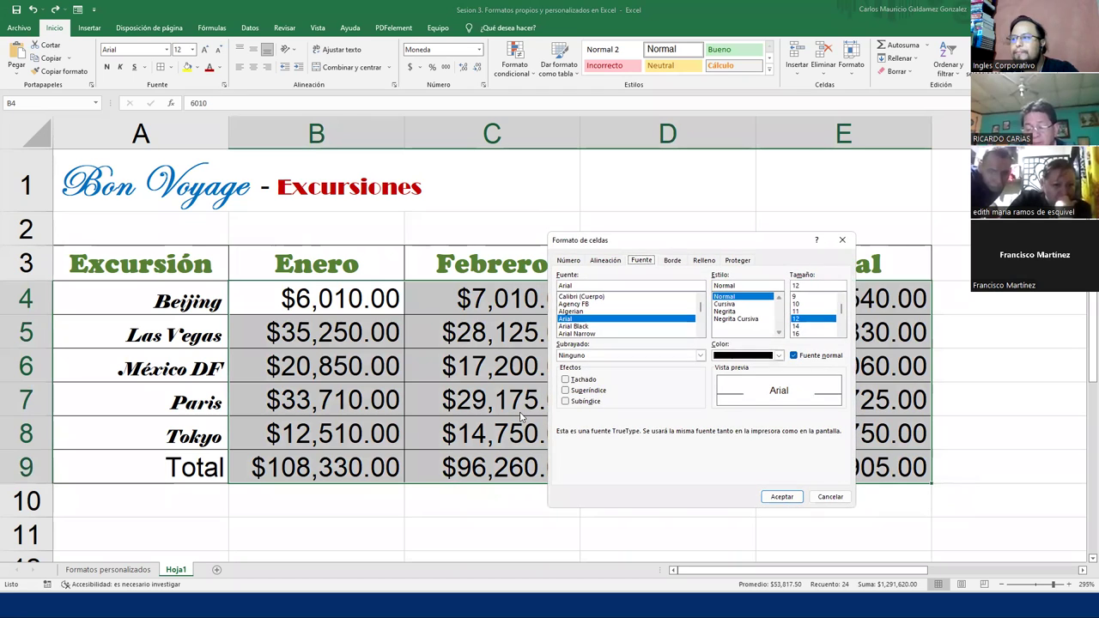
left_click(569, 262)
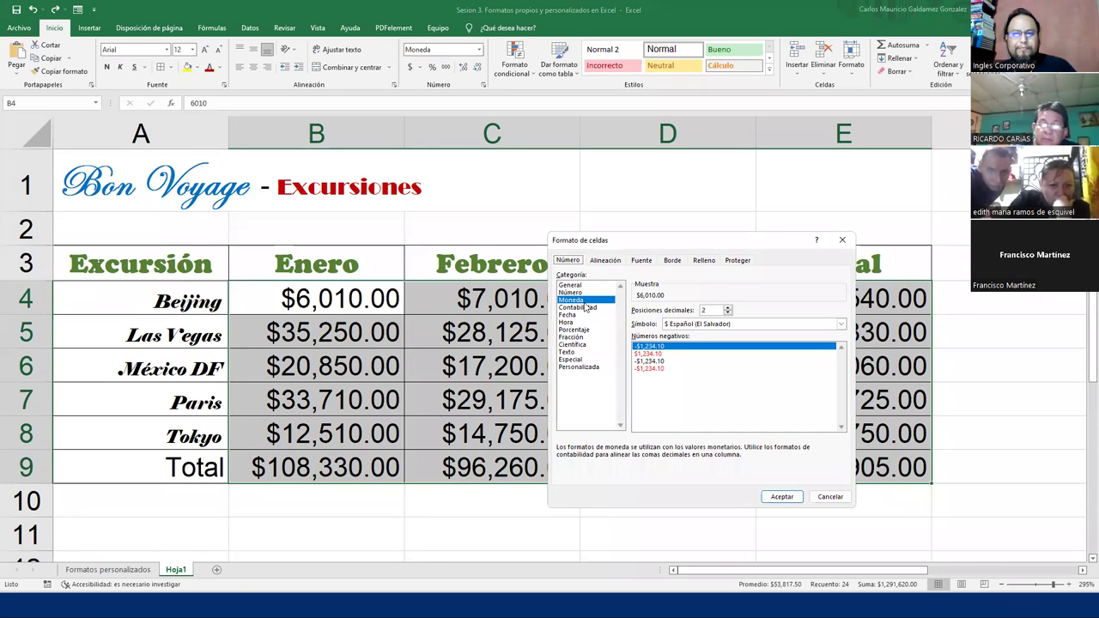
left_click(834, 503)
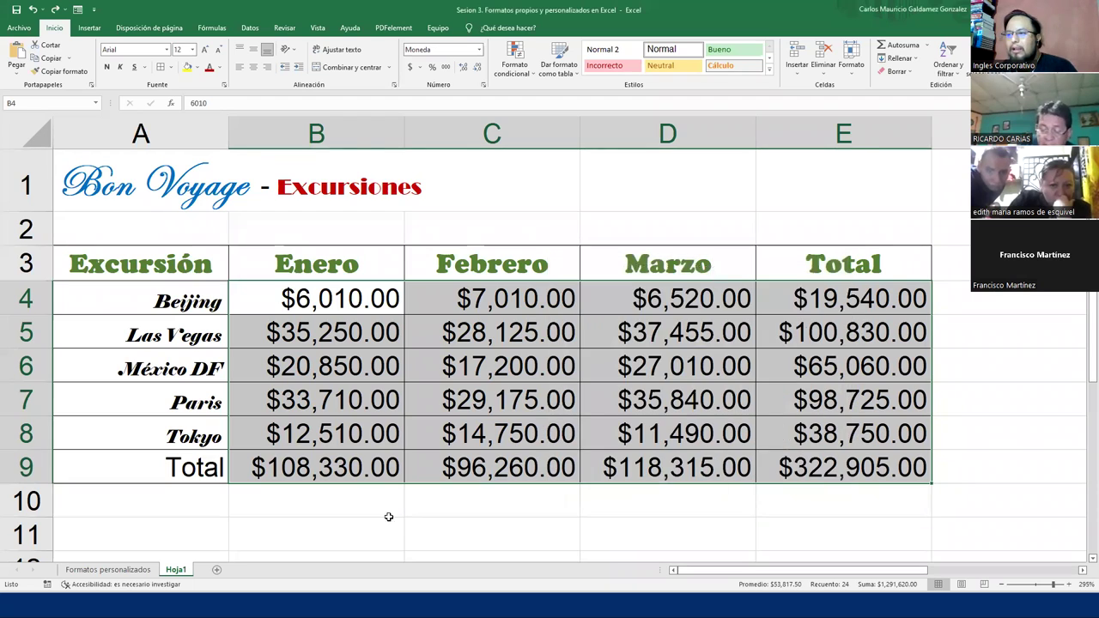
Enter the date 07/09/2022 in cell B11, below the table
left_click(344, 534)
scroll(356, 538, "down", 2)
scroll(363, 521, "up", 2)
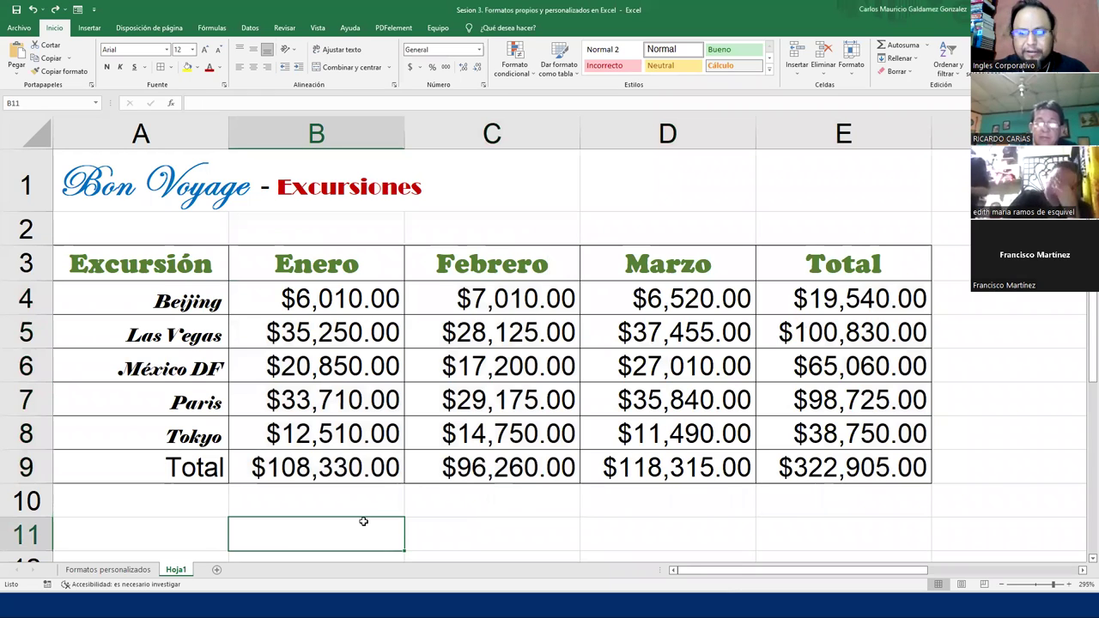
type("07/")
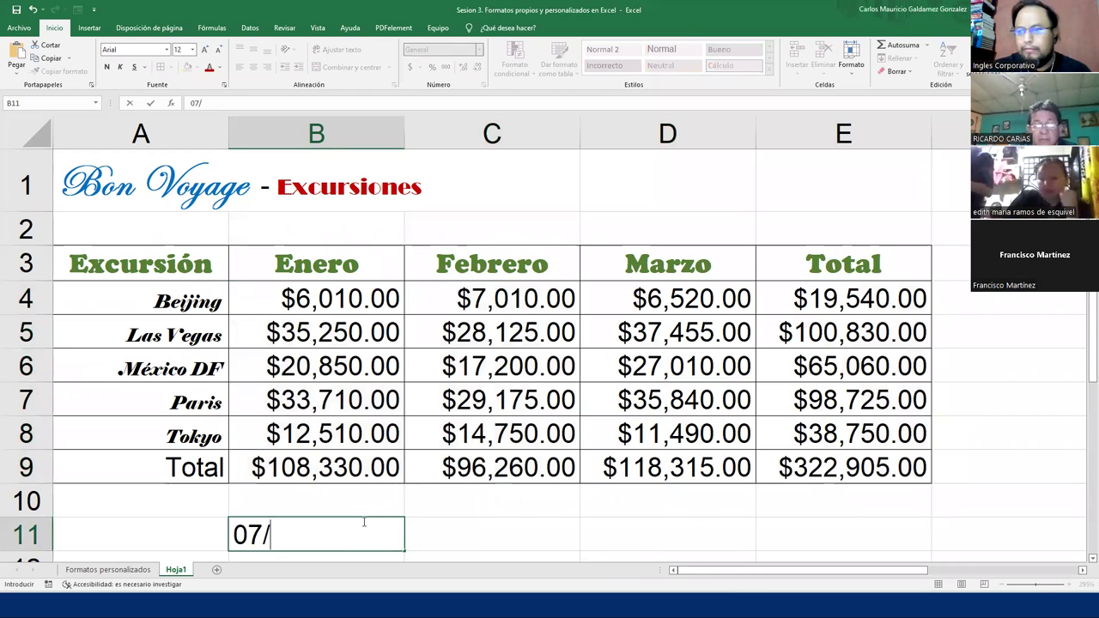
type("09/2022")
key("Return")
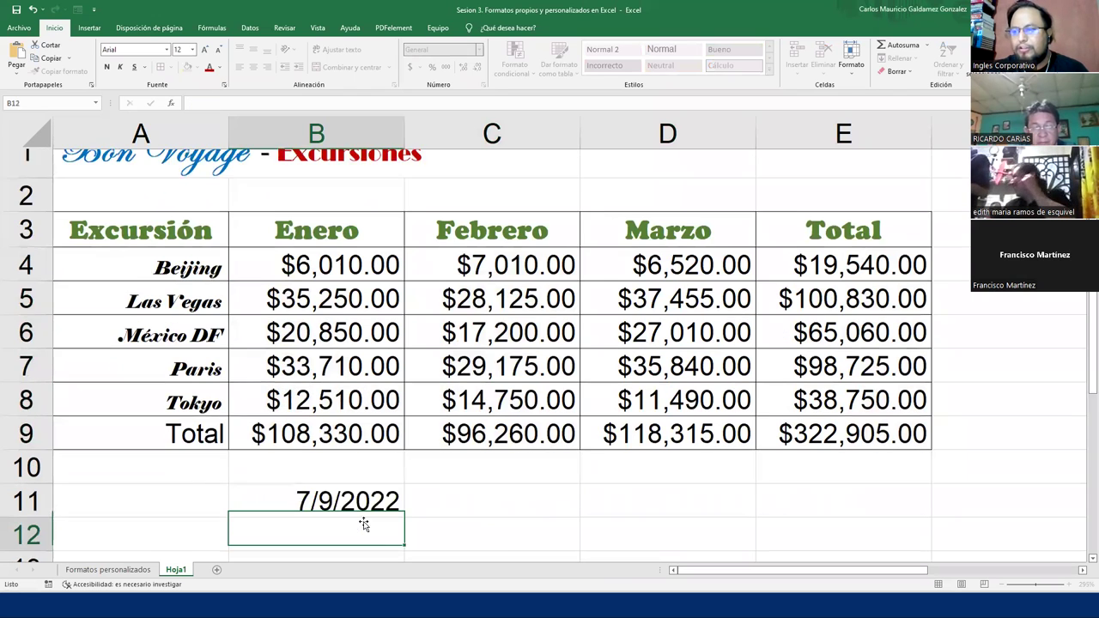
Compare the date types for cell B11 and apply the 03-14-2012 date format
left_click(314, 487)
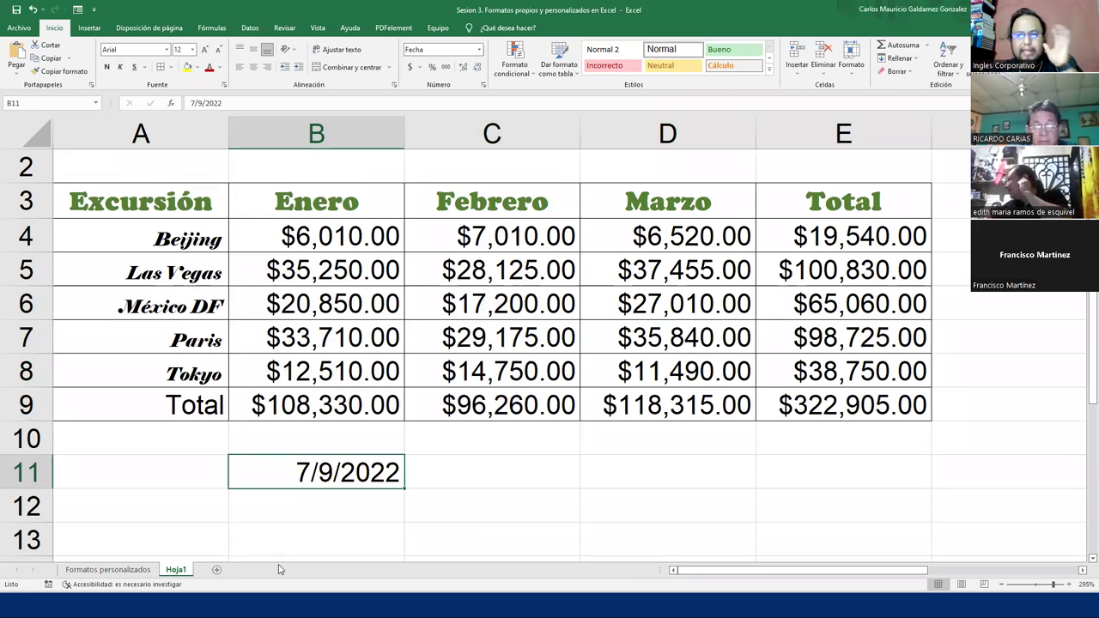
left_click(223, 85)
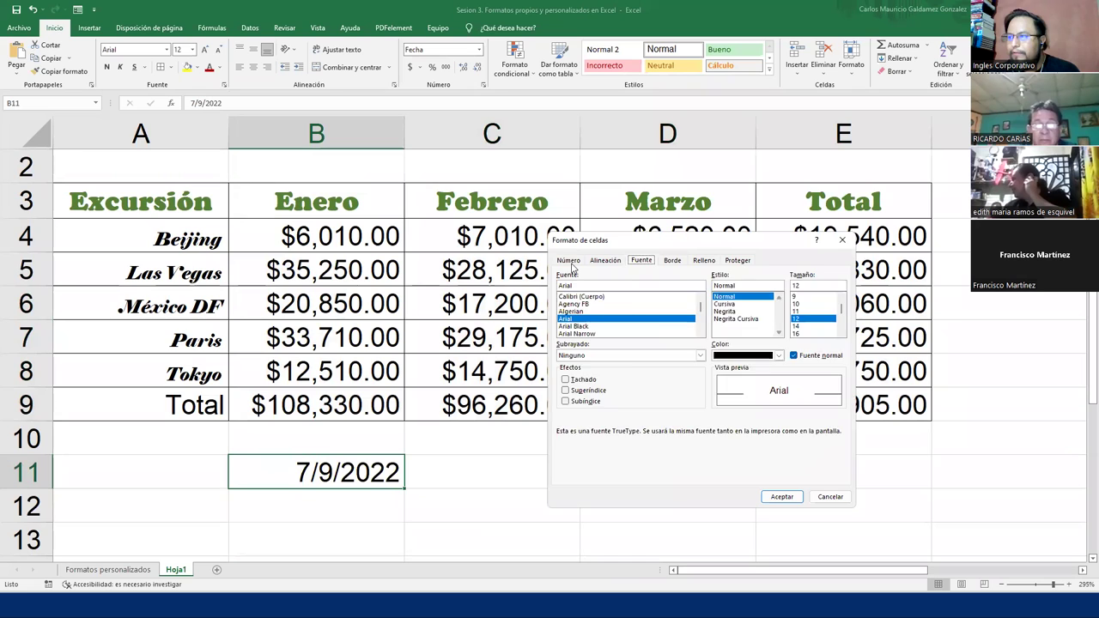
left_click(569, 262)
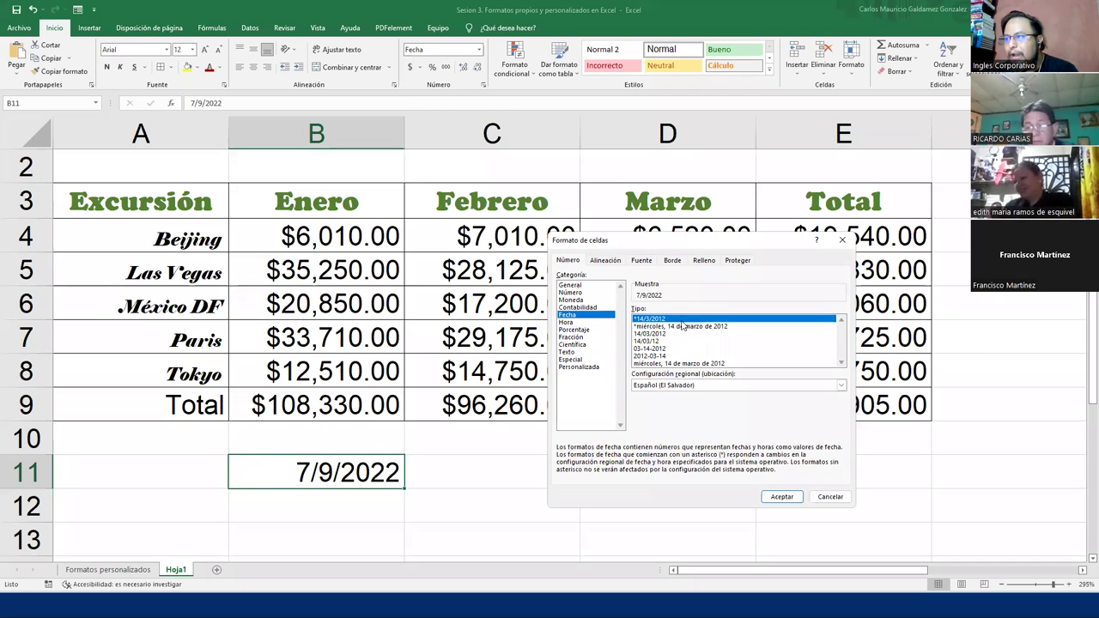
left_click(654, 327)
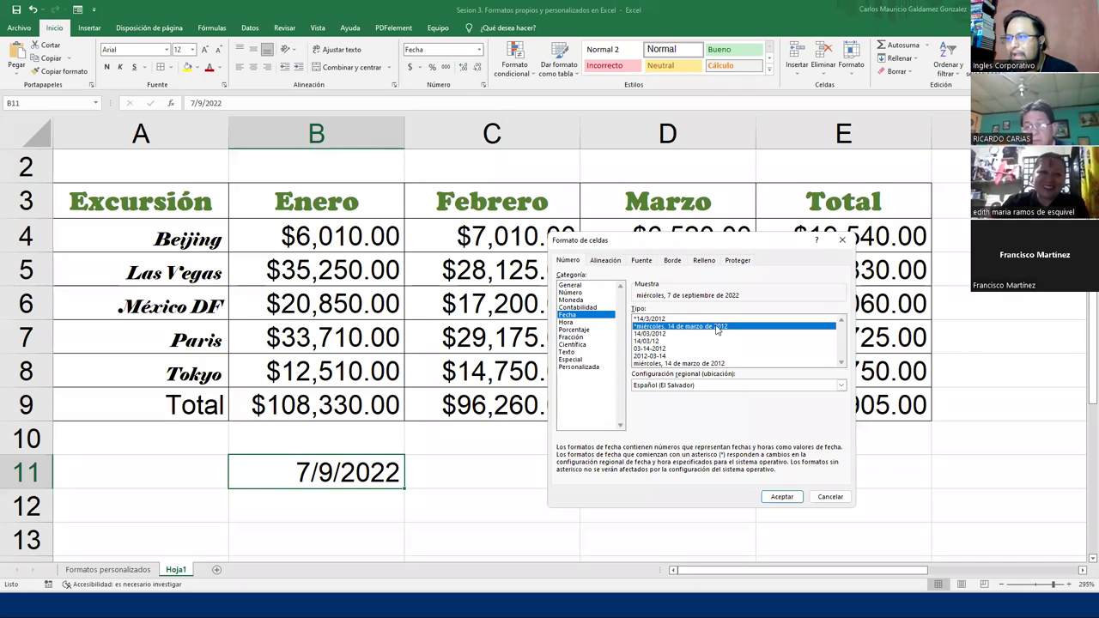
left_click(656, 356)
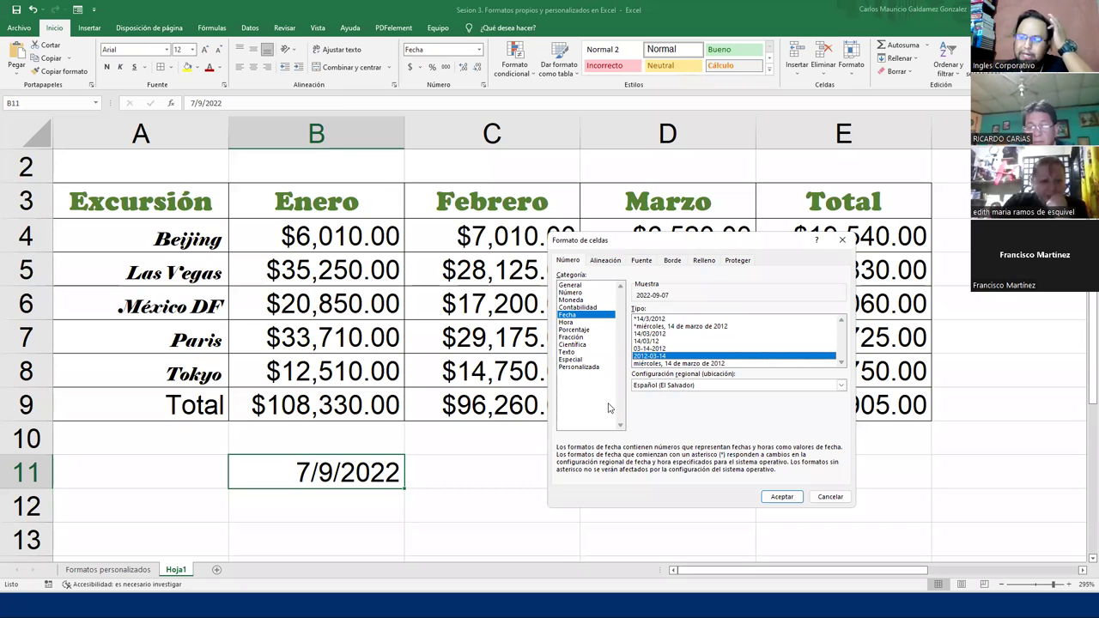
left_click(645, 350)
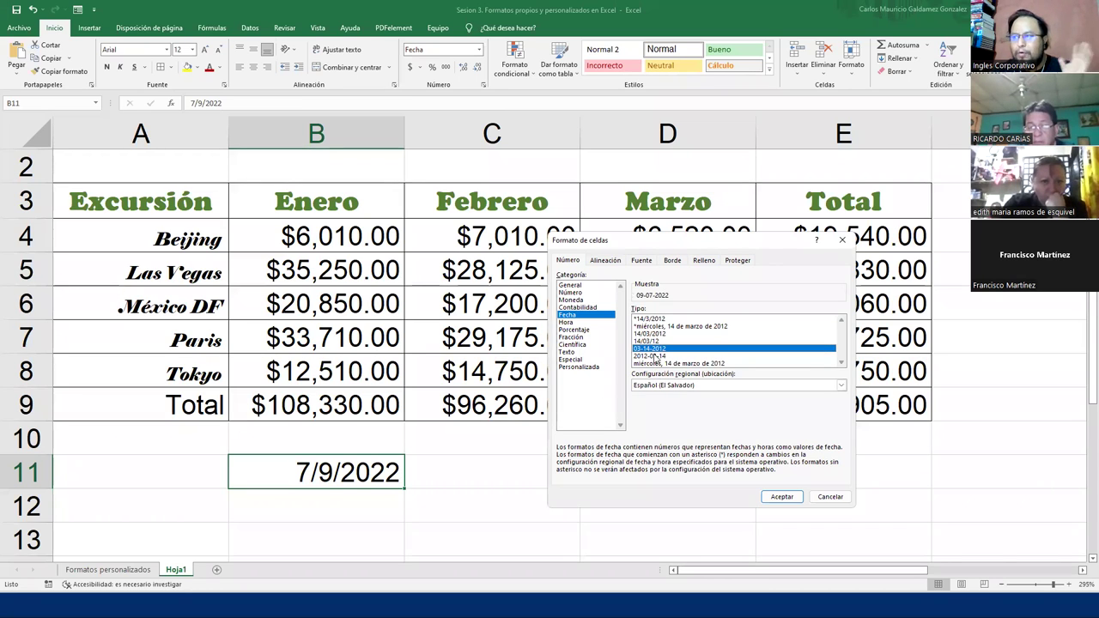
left_click(772, 497)
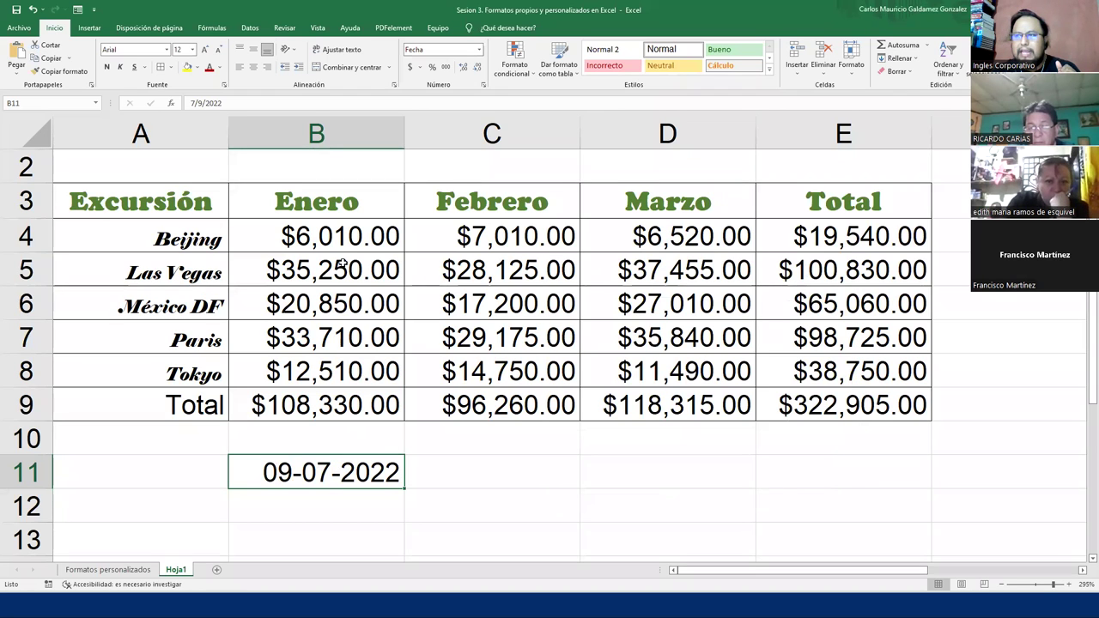
Try the long date type "miércoles, 14 de marzo de 2012" on cell B11 and undo it
left_click(224, 84)
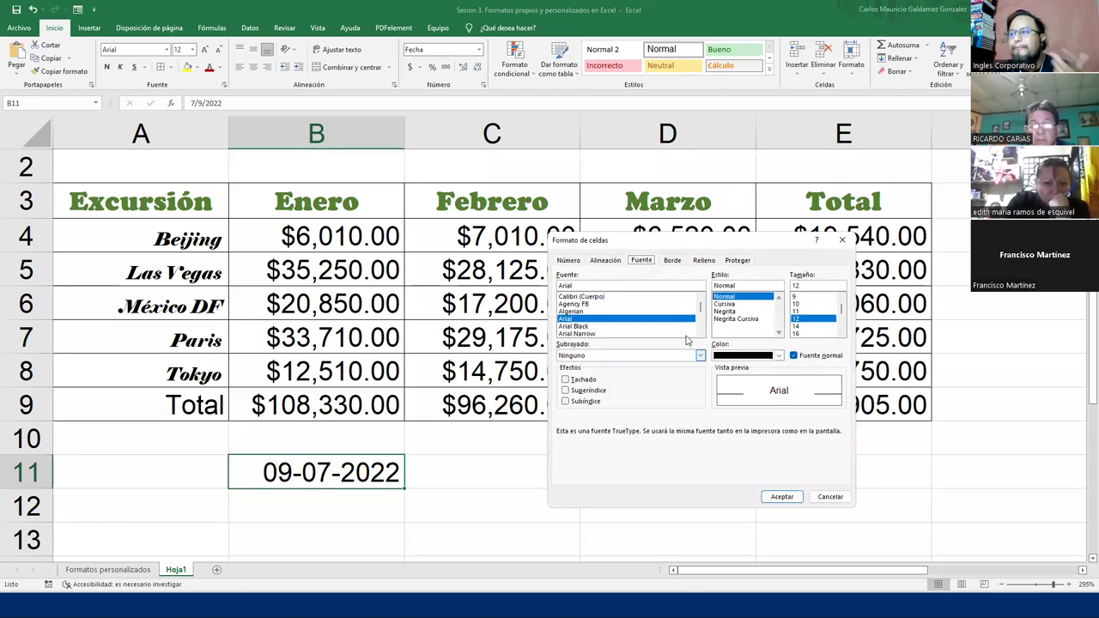
left_click(568, 260)
left_click(657, 364)
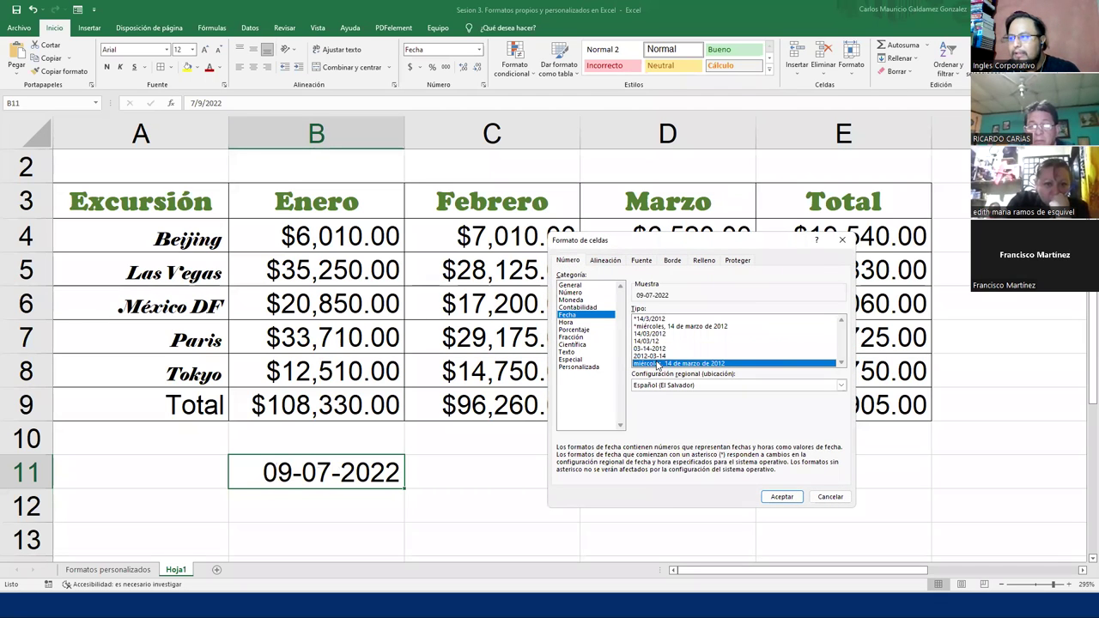
left_click(781, 496)
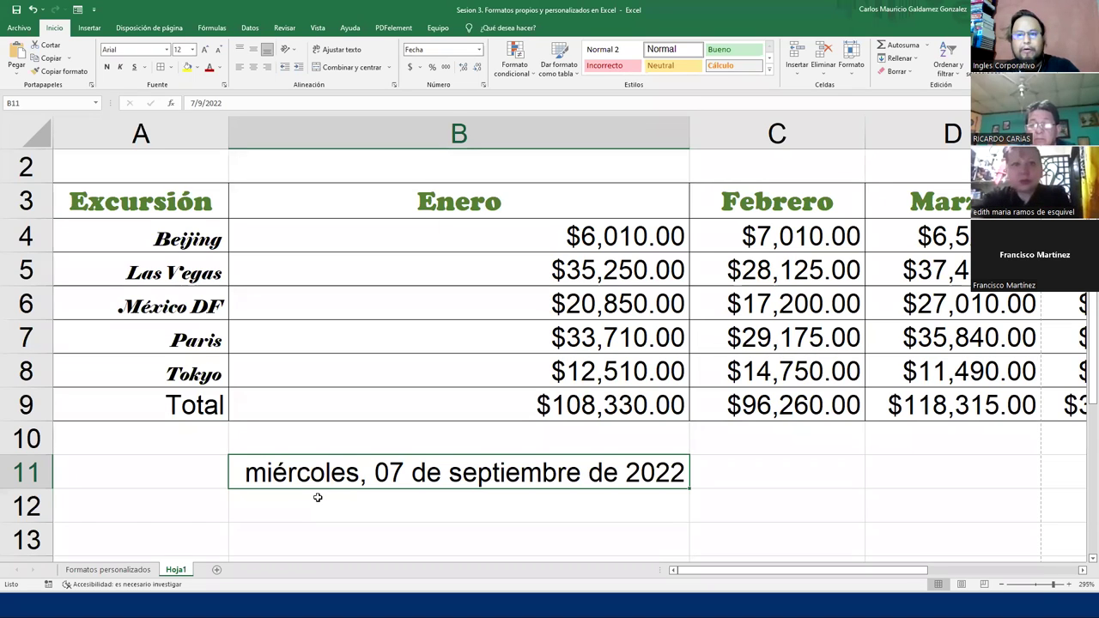
key("ctrl+z")
key("ctrl+z")
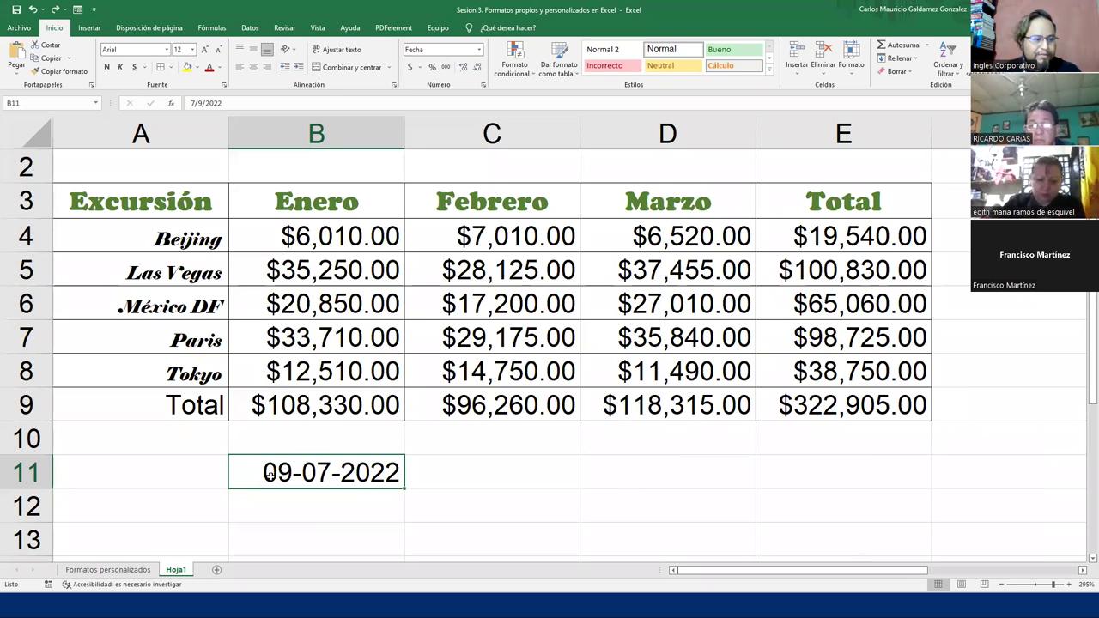
Examine the separate fonts of "Bon Voyage" and "Excursiones" within the title in A1, leaving the cell unedited
scroll(270, 474, "up", 1)
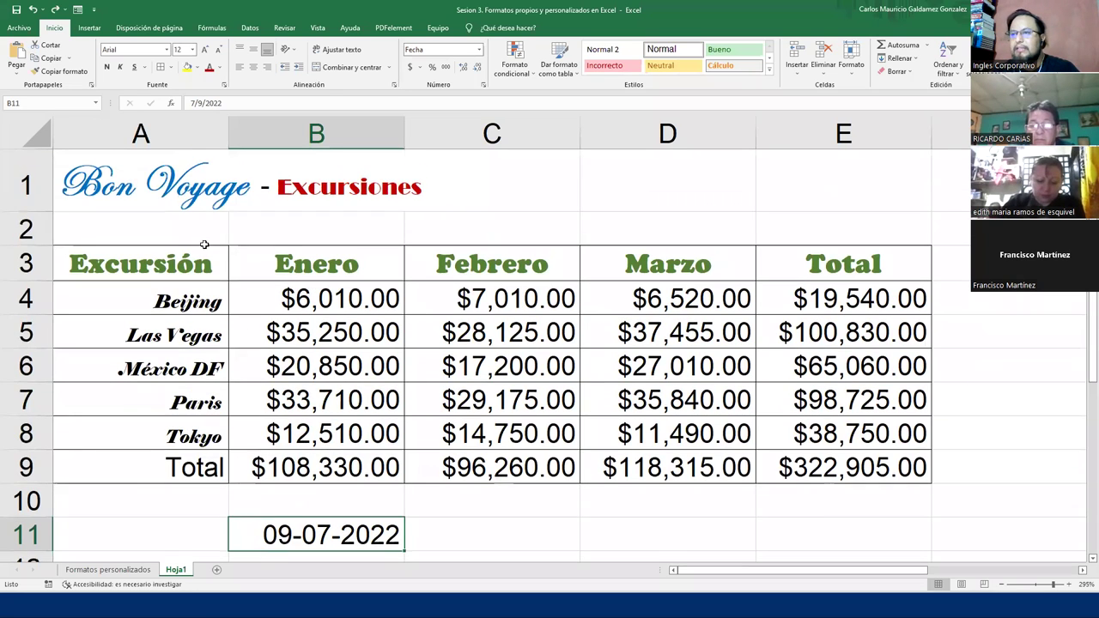
left_click(130, 186)
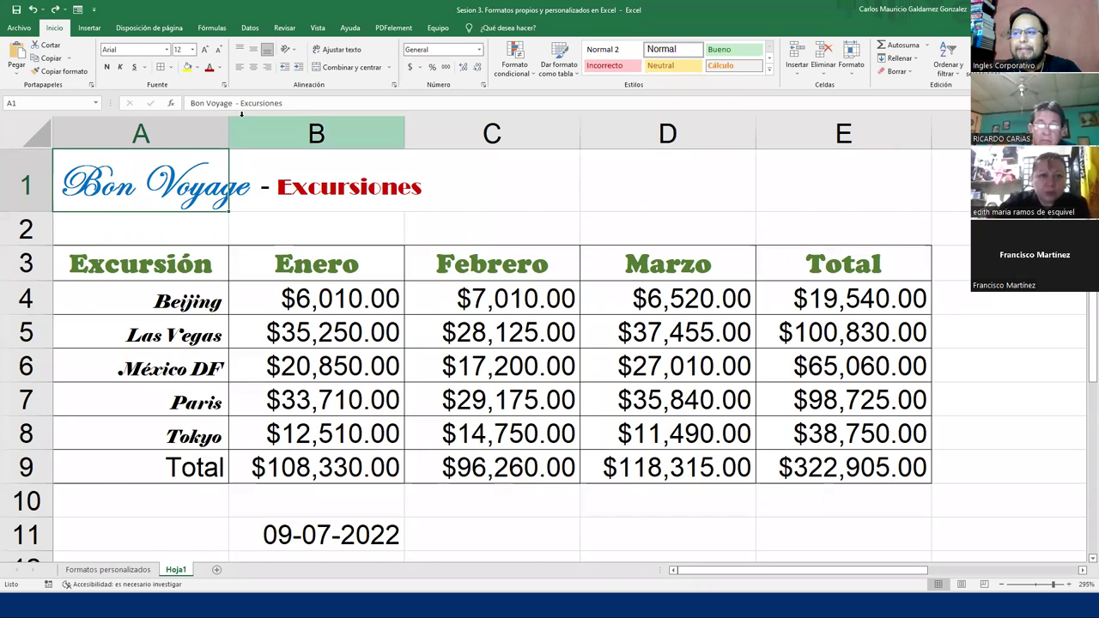
left_click_drag(230, 103, 169, 101)
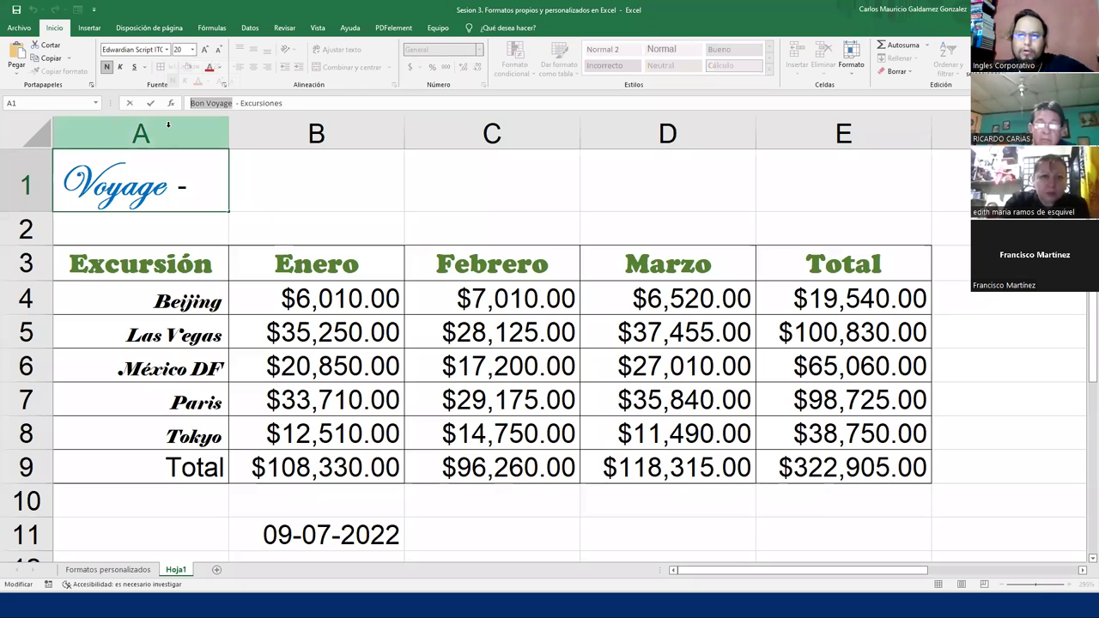
double_click(243, 103)
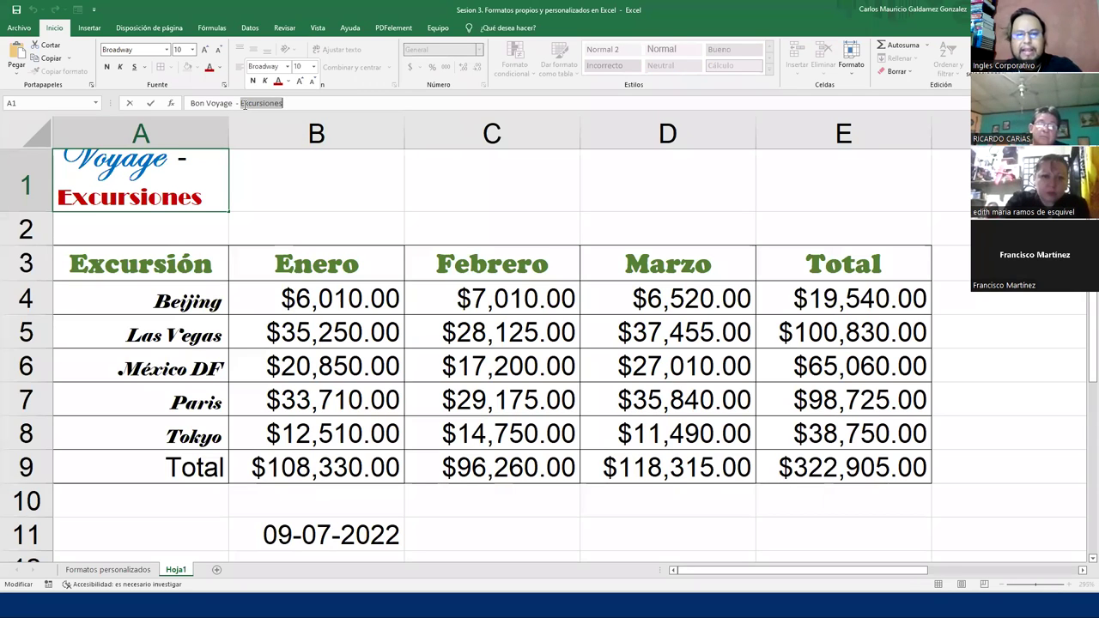
key("Escape")
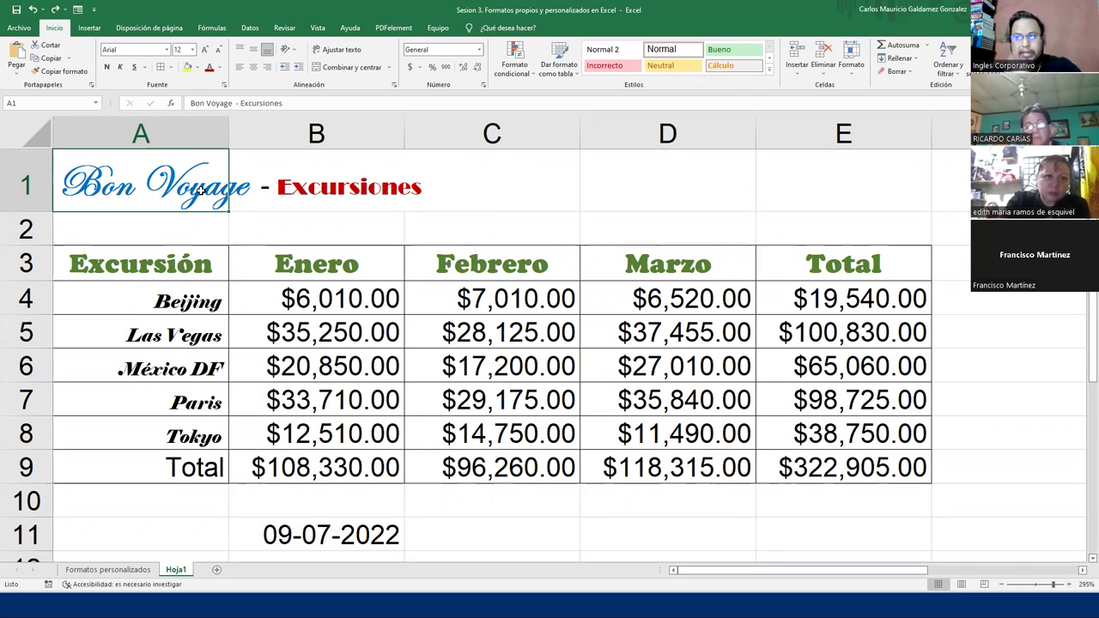
left_click_drag(82, 194, 357, 198)
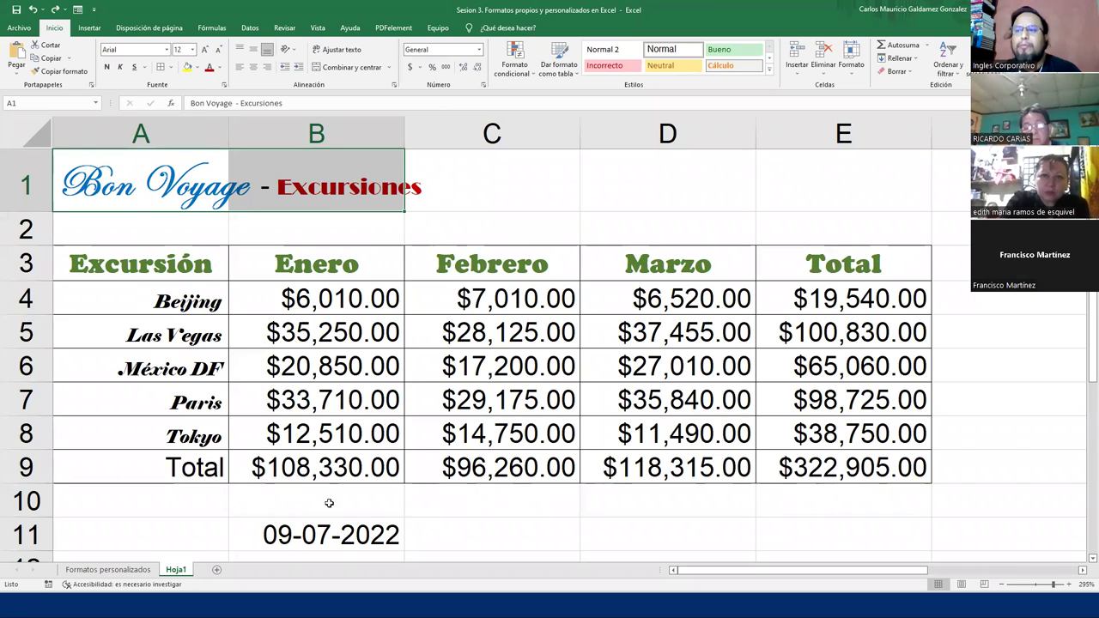
Change the font colour of the header row A3:E3 to blue
scroll(234, 365, "down", 4)
scroll(309, 386, "down", 2)
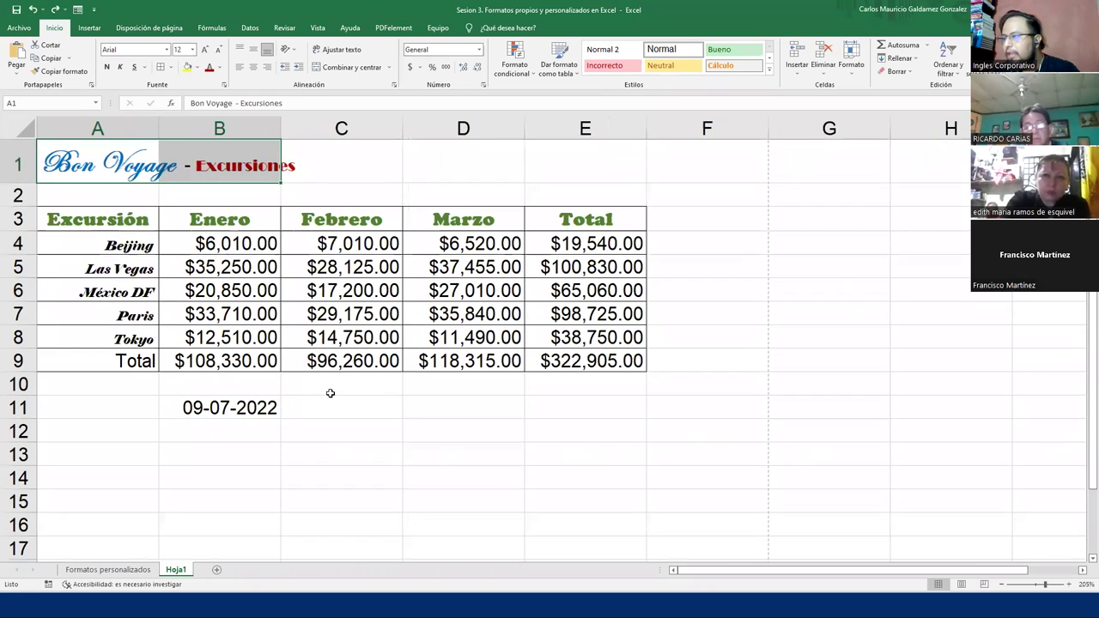
scroll(331, 394, "down", 1)
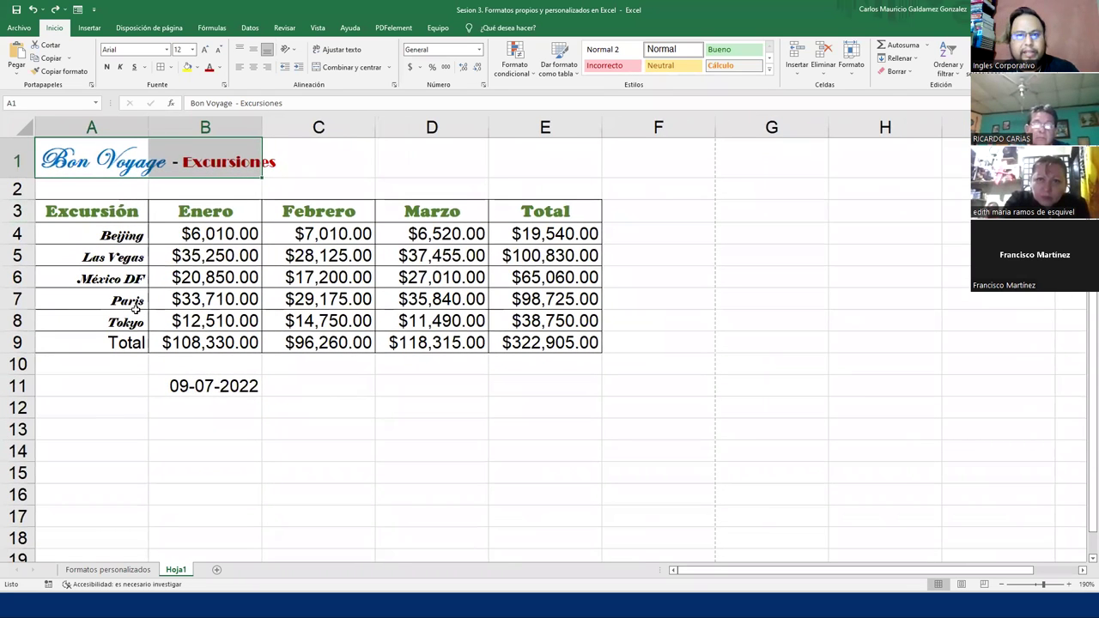
left_click_drag(120, 215, 543, 210)
left_click(220, 67)
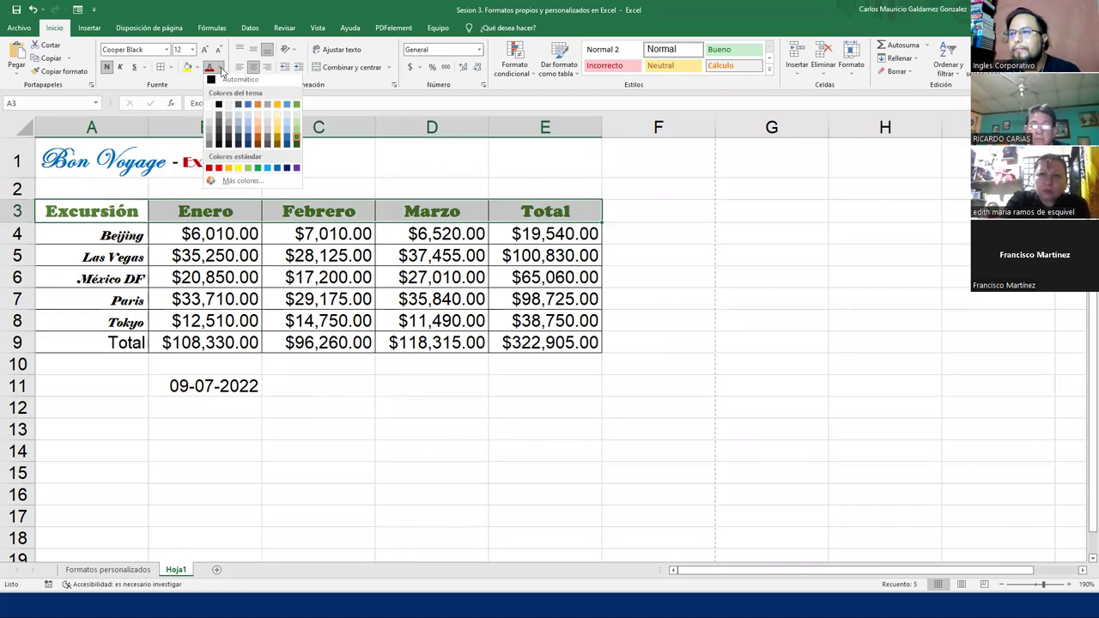
left_click(288, 140)
Change the font colour of the destination names in A4:A8 to dark orange
left_click_drag(107, 234, 116, 315)
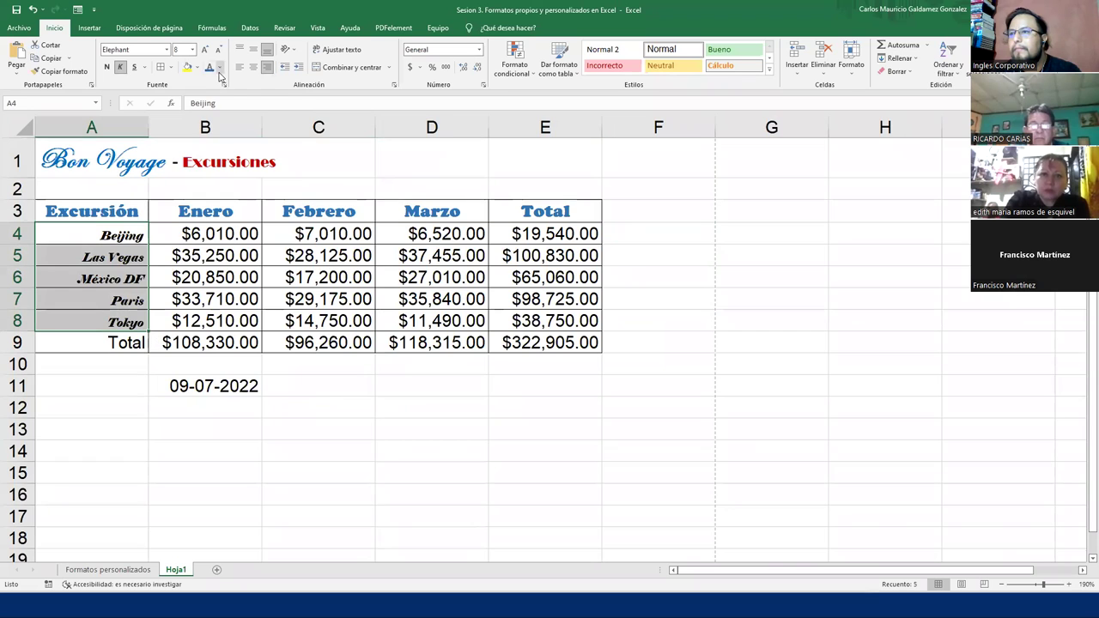
left_click(220, 67)
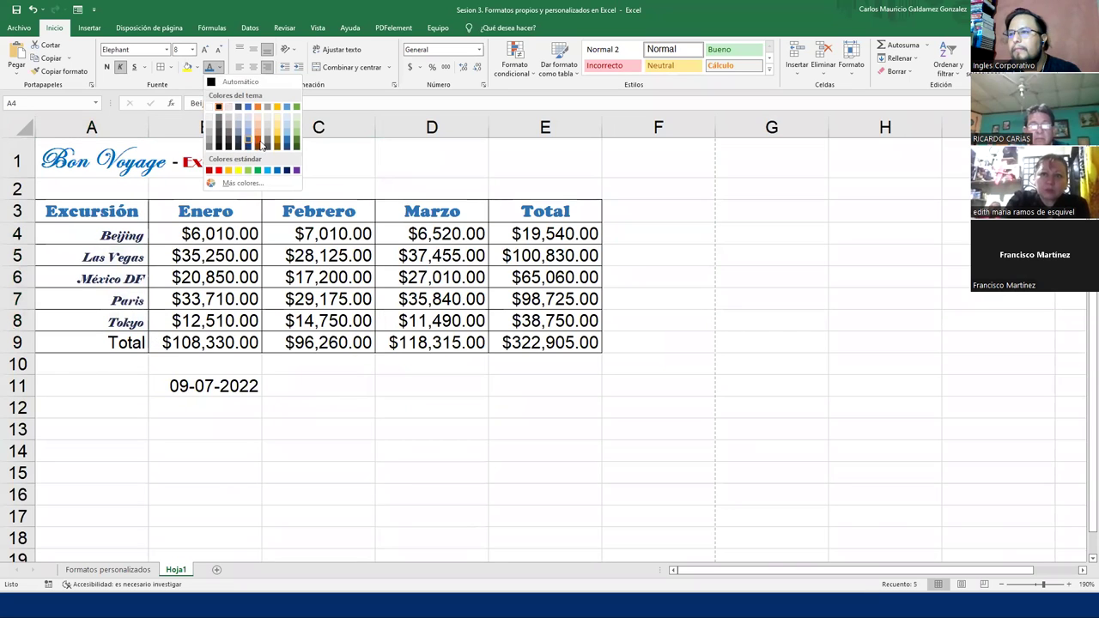
left_click(258, 142)
Apply the dollar accounting number format to the amounts in B4:E9
left_click_drag(206, 237, 540, 343)
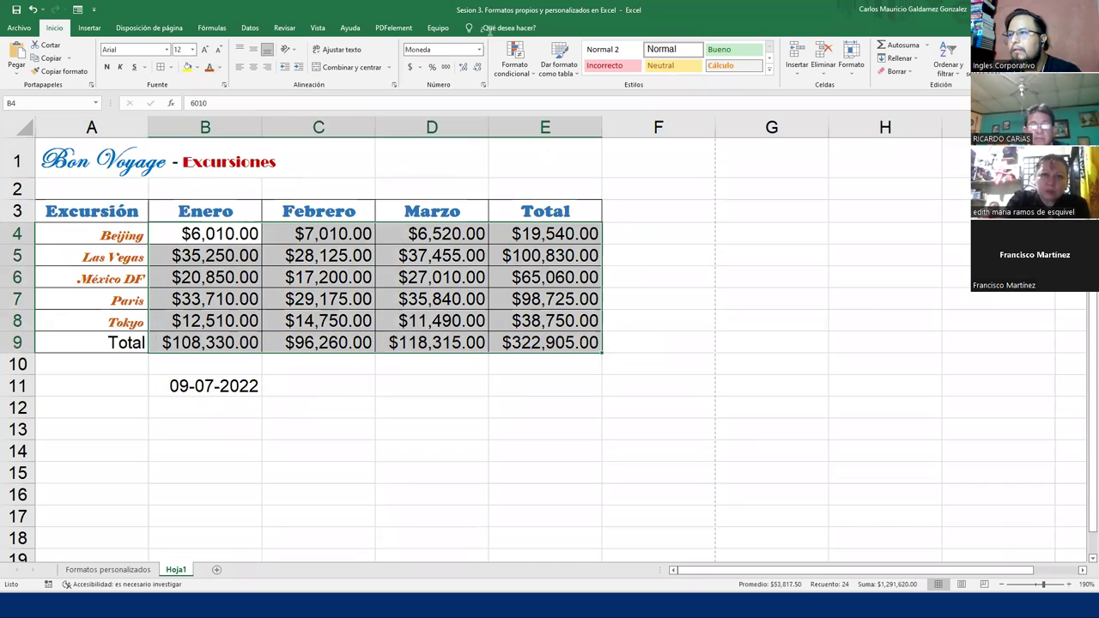
left_click(409, 68)
left_click(288, 298)
Make the totals in B9:E9 bold at font size 10, and set the grand total in E9 to size 11
left_click_drag(213, 341, 515, 342)
left_click(106, 67)
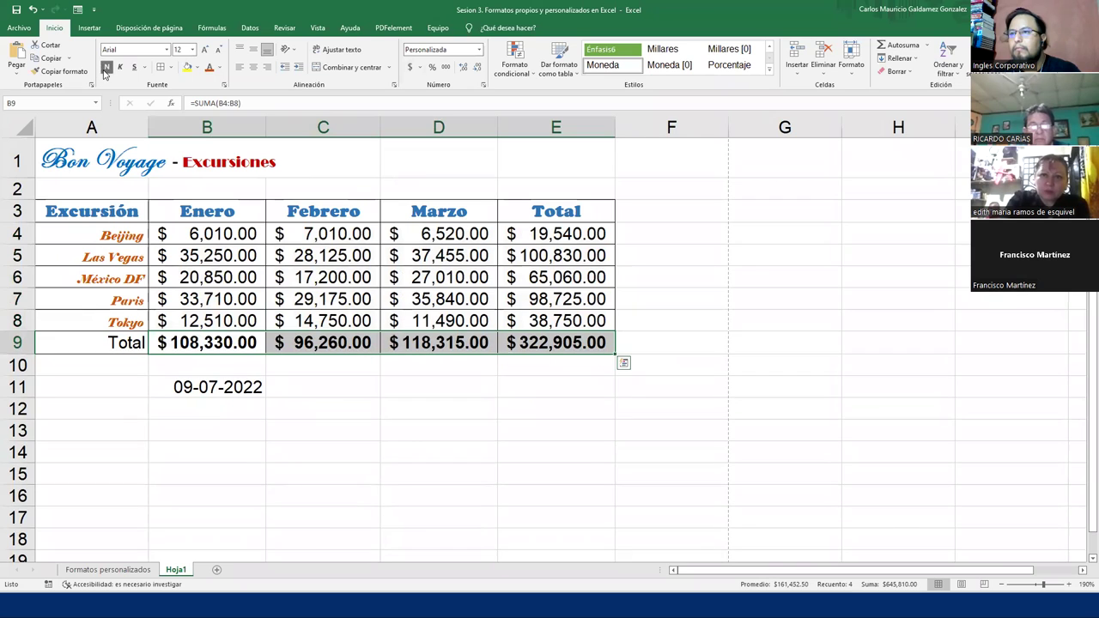
left_click(218, 50)
left_click(217, 50)
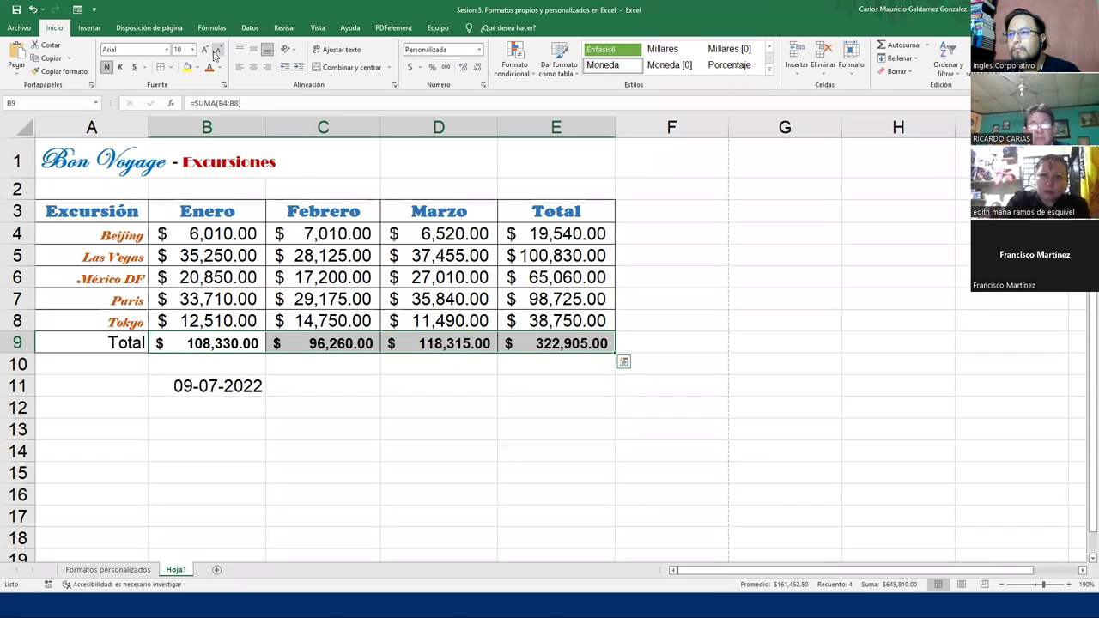
left_click(574, 343)
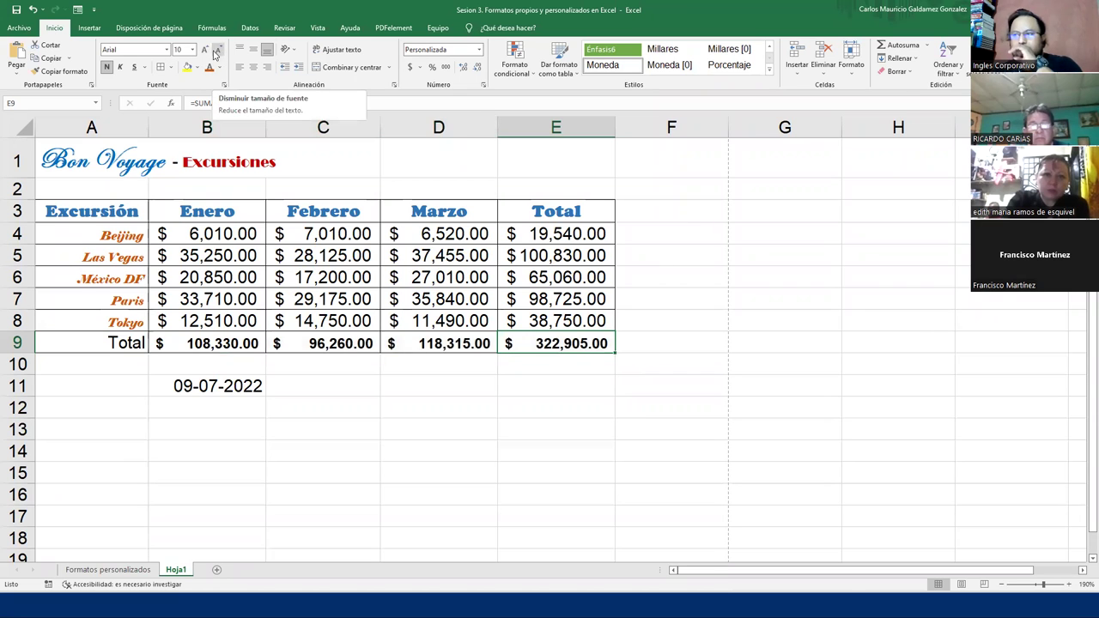
left_click(204, 49)
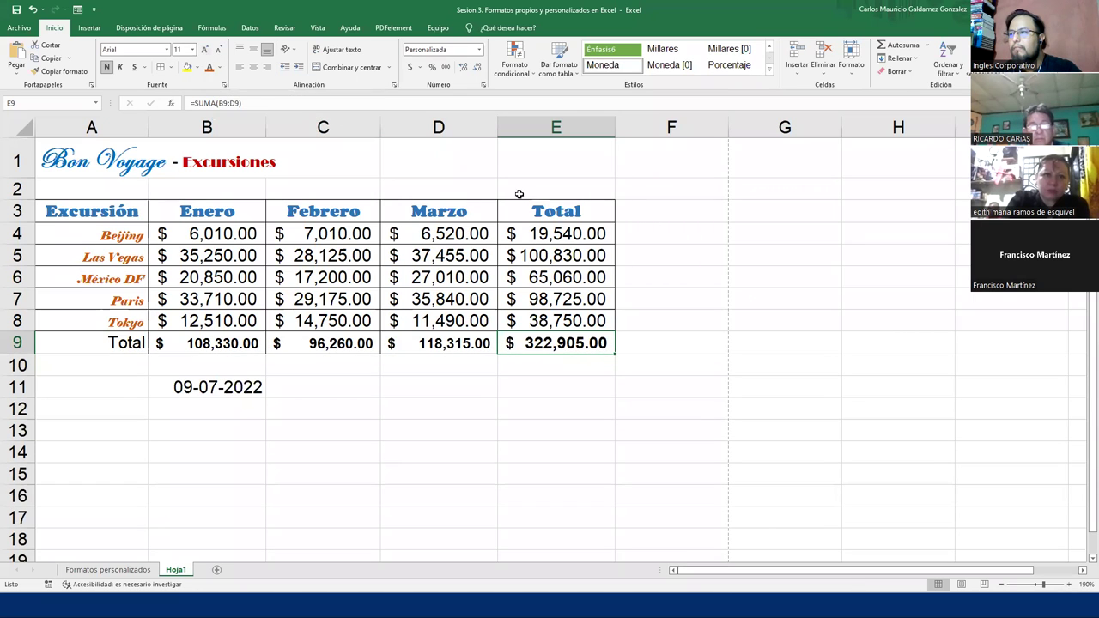
Select the whole table A3:E9 and browse the available cell styles
left_click_drag(96, 211, 562, 344)
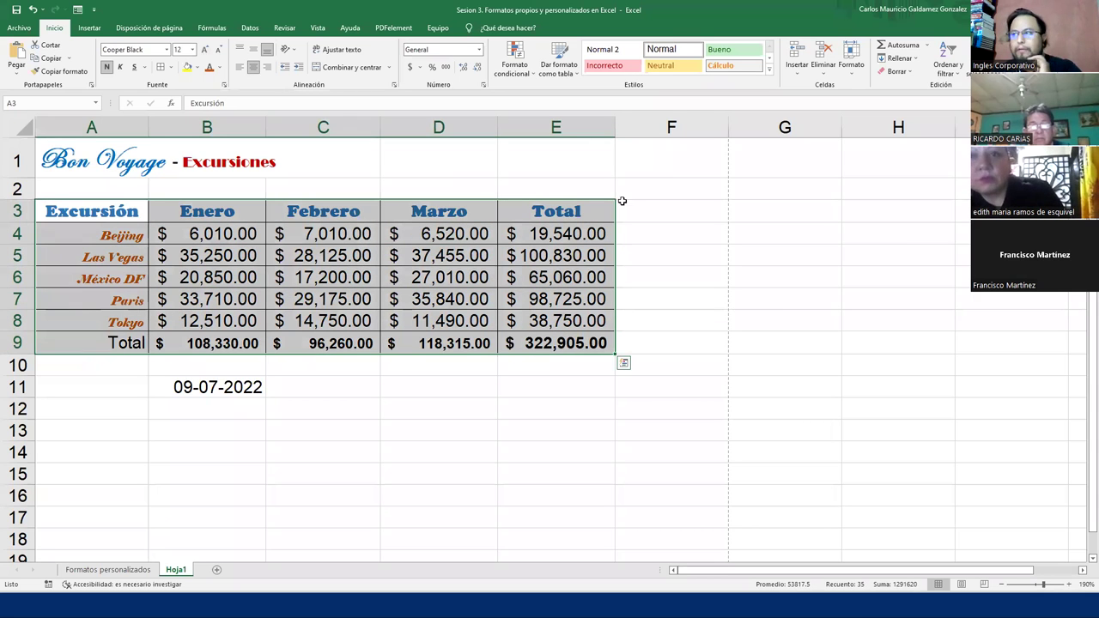
left_click_drag(77, 212, 606, 348)
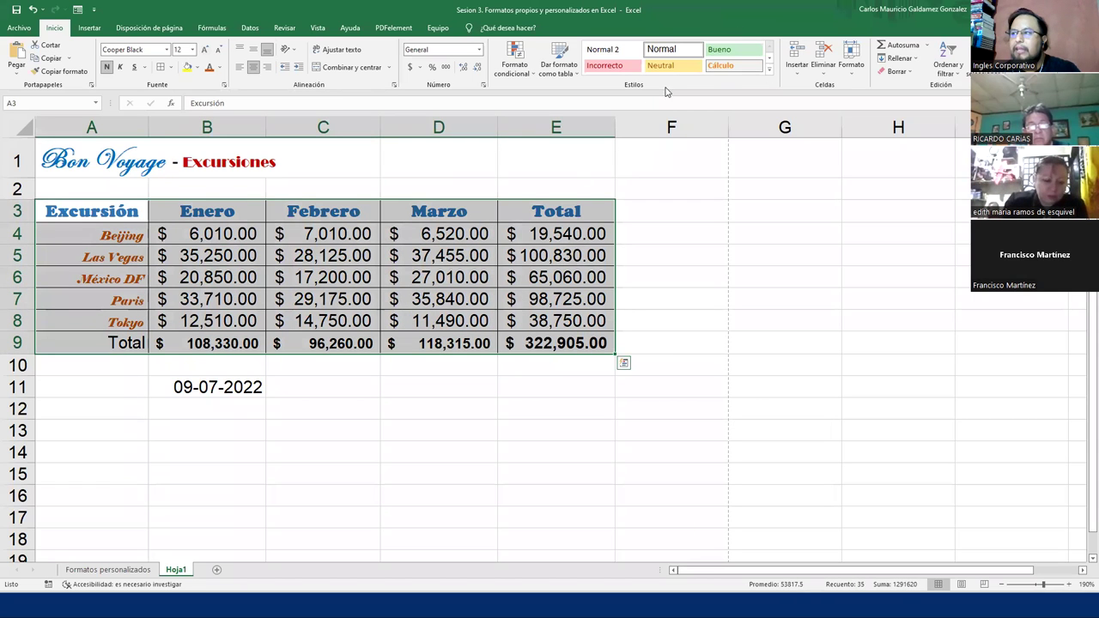
left_click(770, 72)
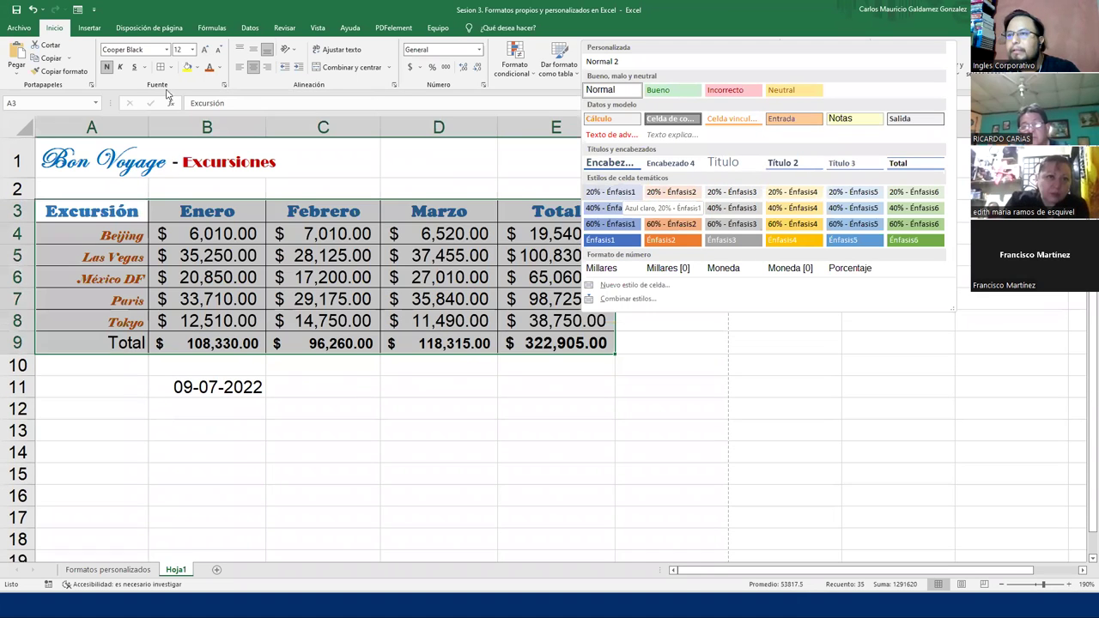
left_click(89, 29)
left_click(90, 29)
left_click(172, 29)
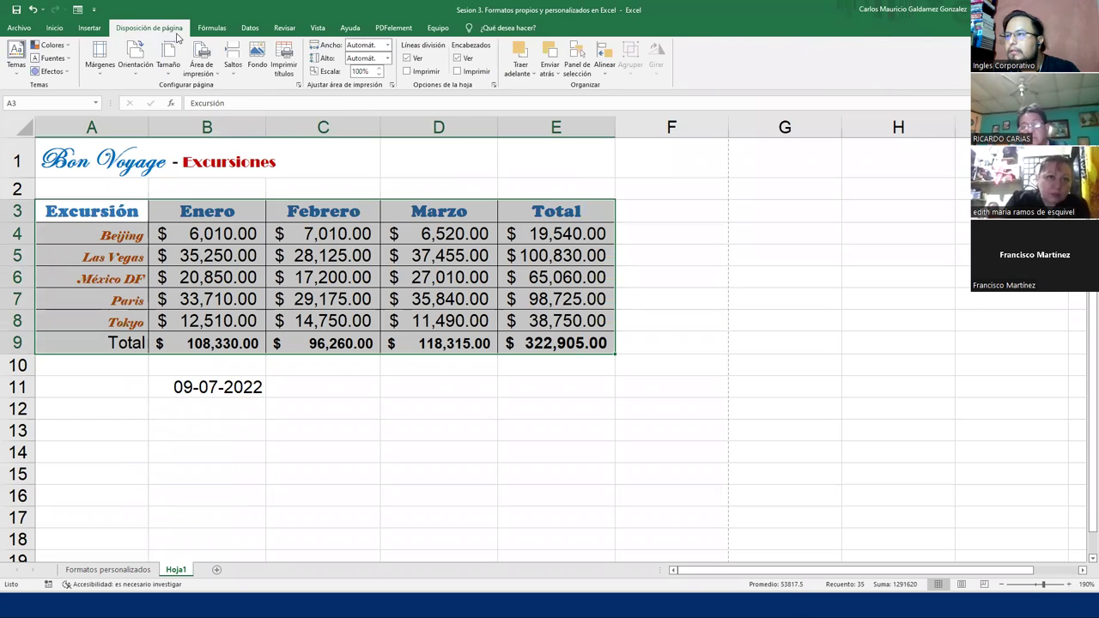
left_click(210, 32)
left_click(249, 32)
left_click(289, 30)
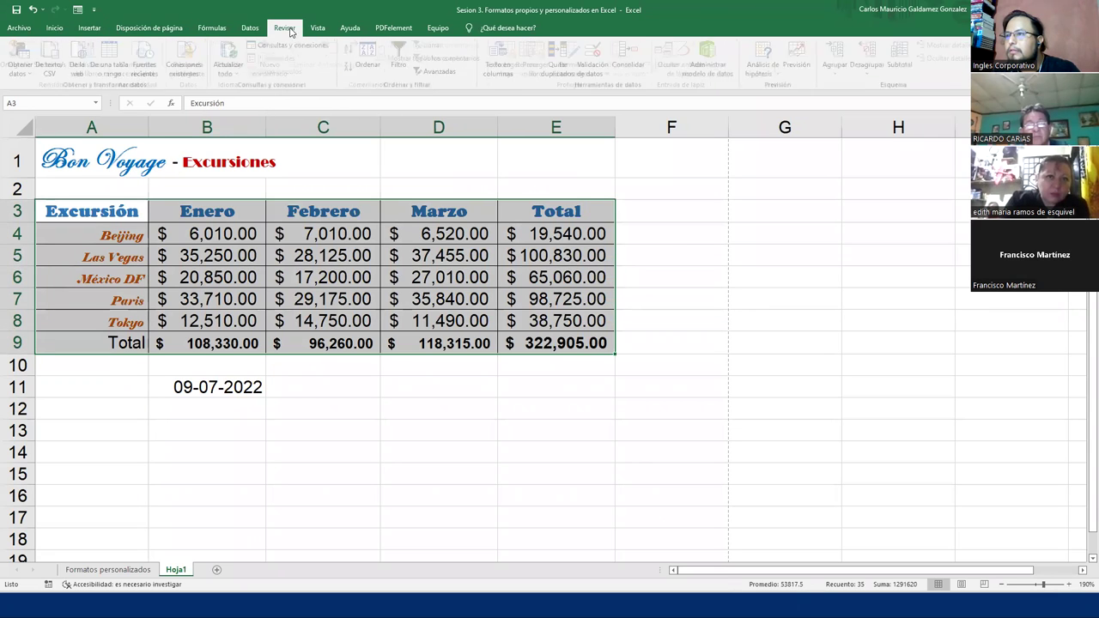
left_click(318, 28)
left_click(349, 28)
left_click(438, 28)
left_click(54, 29)
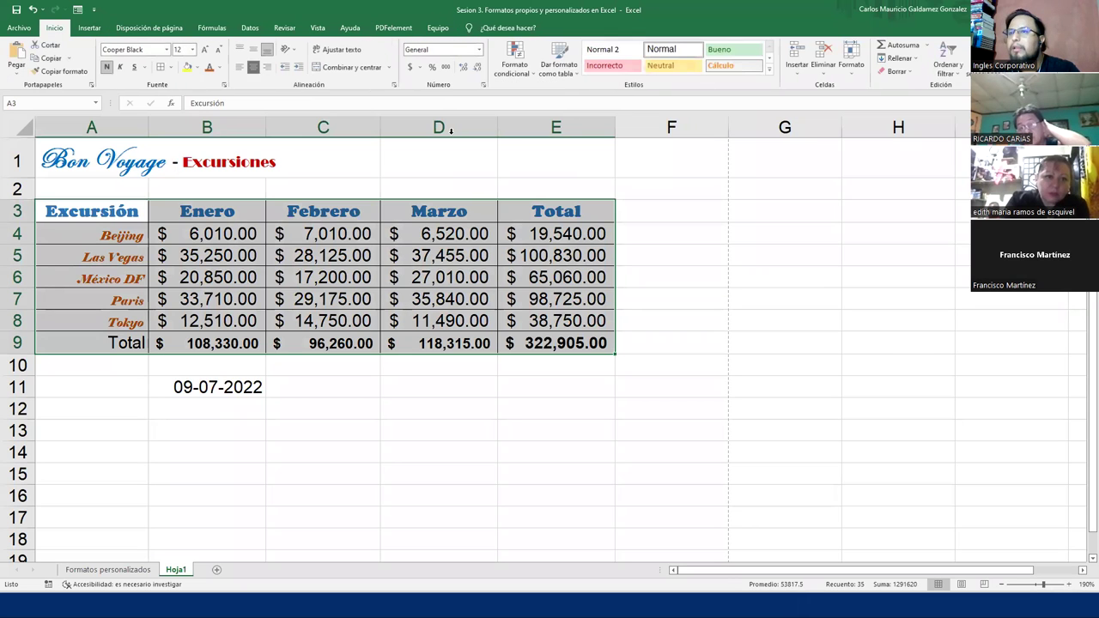
Format the range A3:E9 as a table with headers, using the gold style with a black header row from the dark group
left_click(528, 73)
left_click(573, 76)
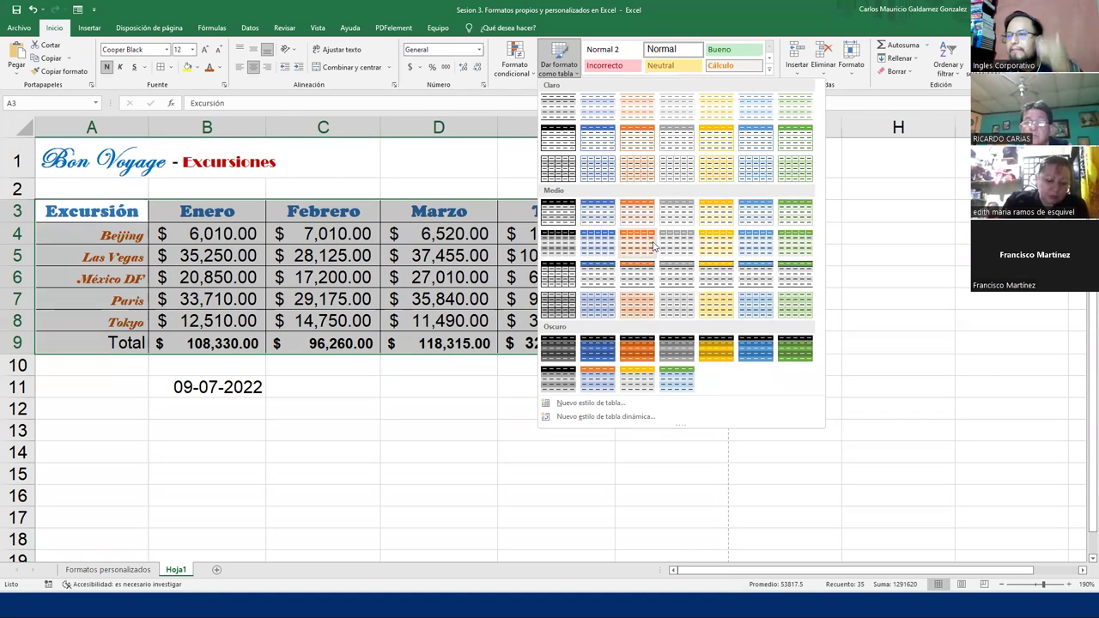
left_click(724, 352)
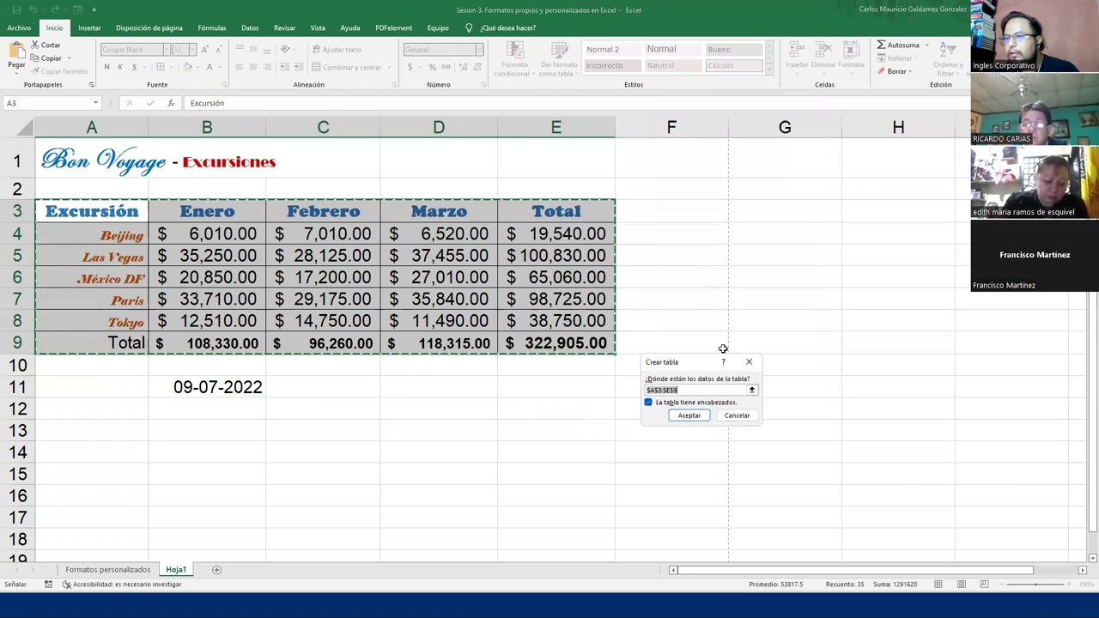
left_click(689, 416)
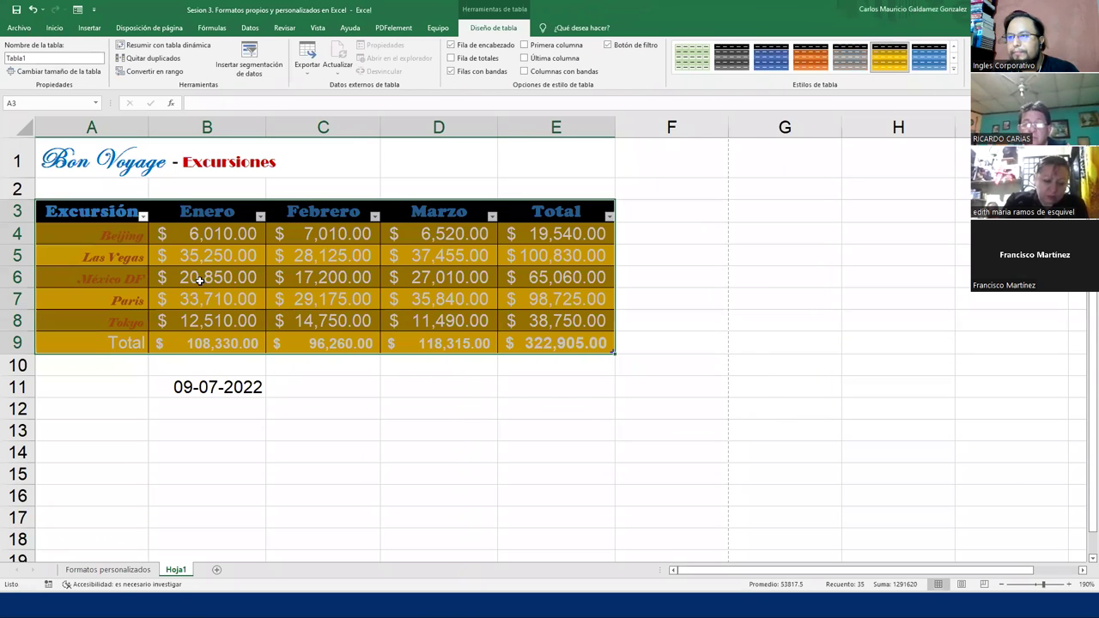
left_click(201, 279)
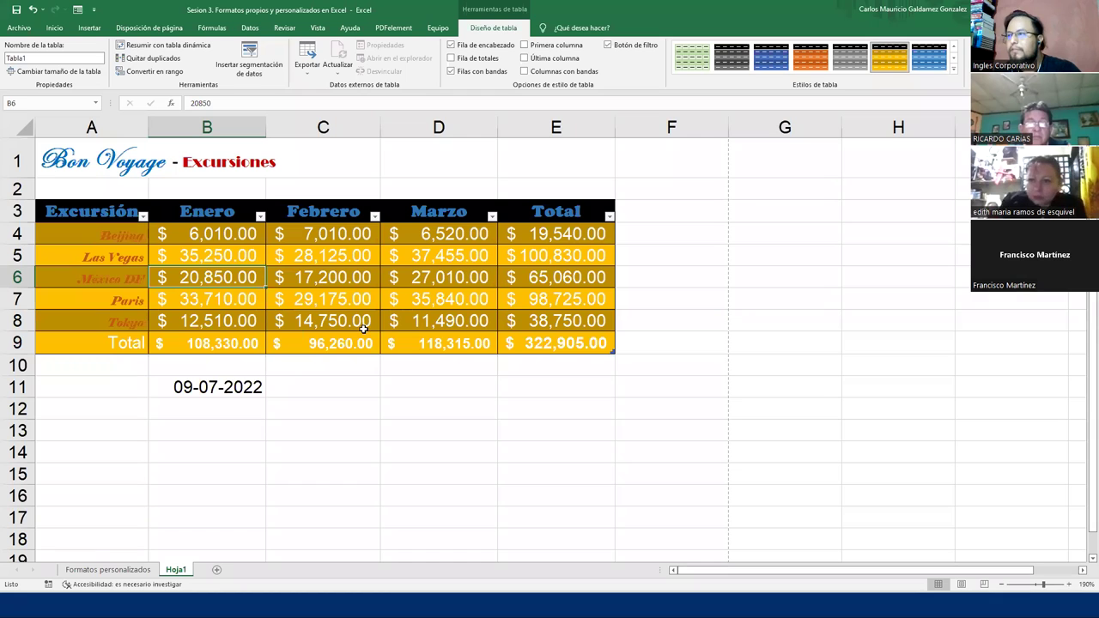
left_click(953, 68)
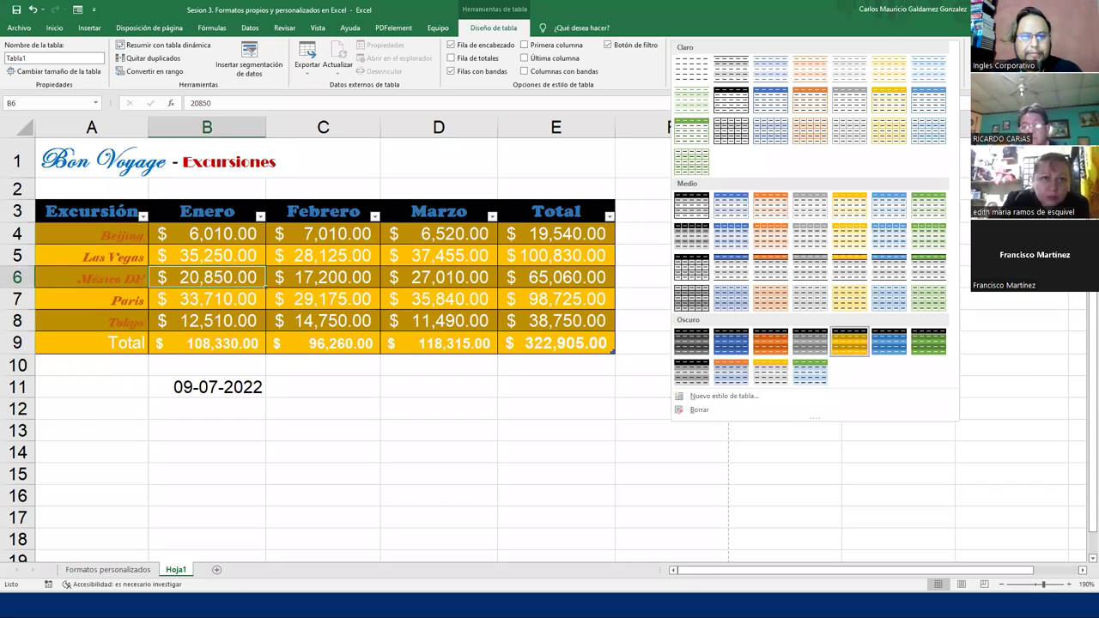
key("Escape")
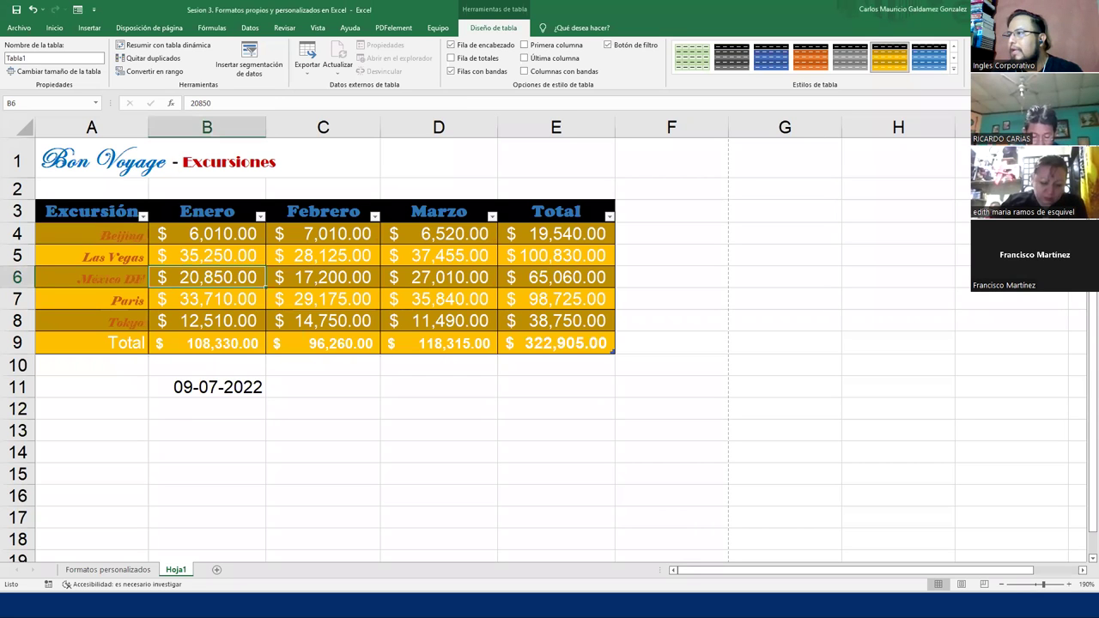
Switch to the slide presentation and advance past the "DUDAS o INQUIETUDES" slide
key("alt+Tab")
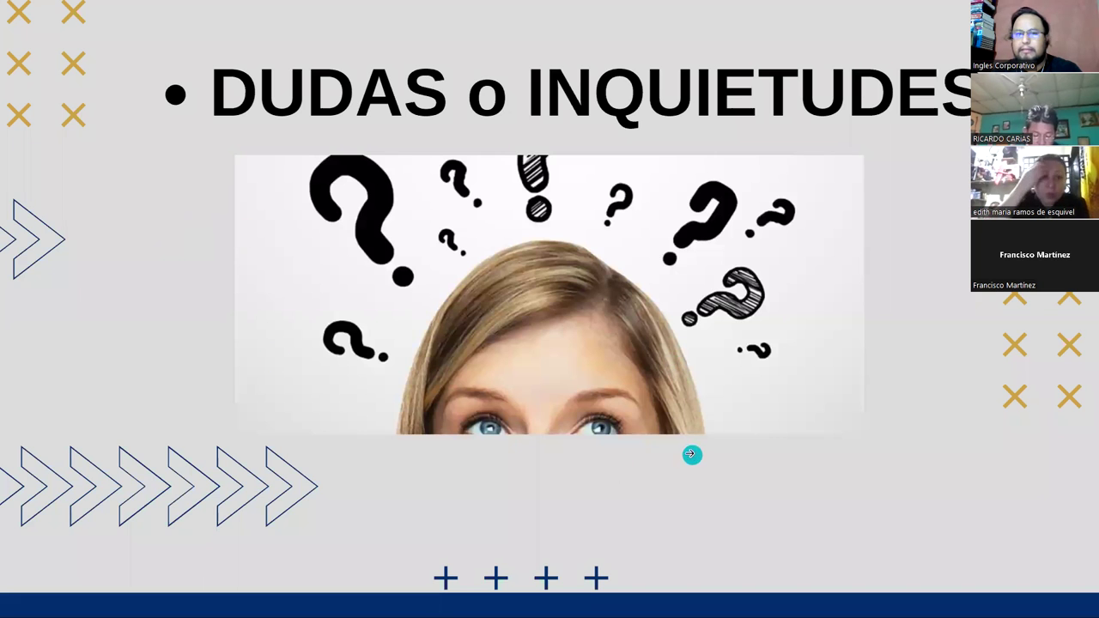
left_click(1061, 309)
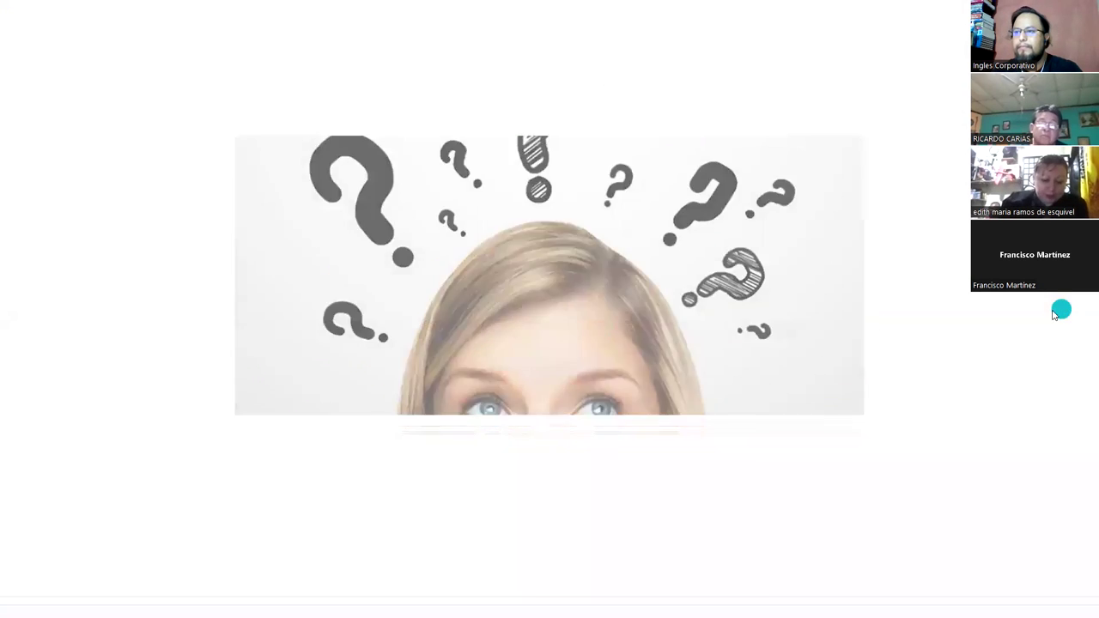